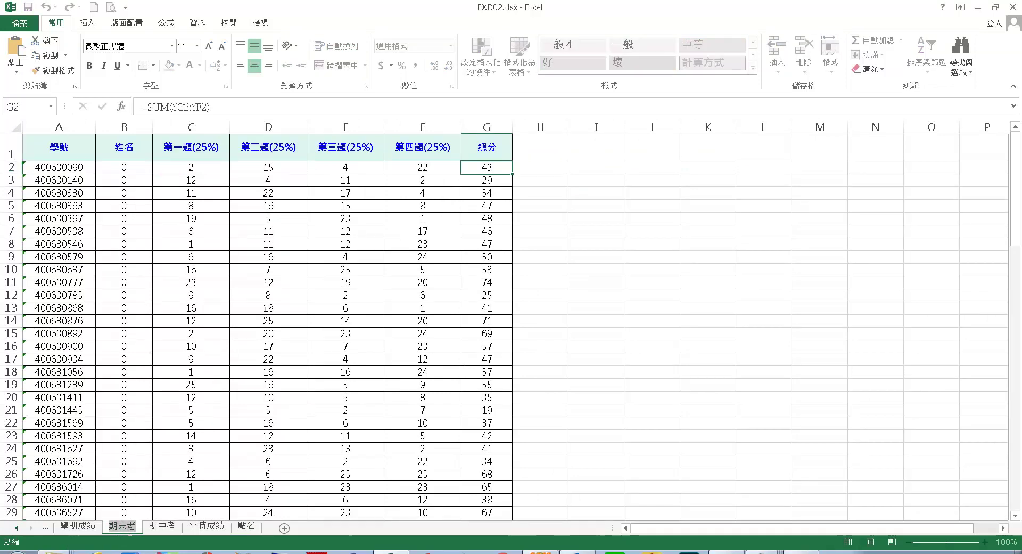
# Step: Name the data range A2:G99 on the 期末考 sheet as 期末考
pyautogui.hotkey('ctrl', 'c')
pyautogui.hotkey('ctrl', 'shift', 'End')
pyautogui.click(89, 173)
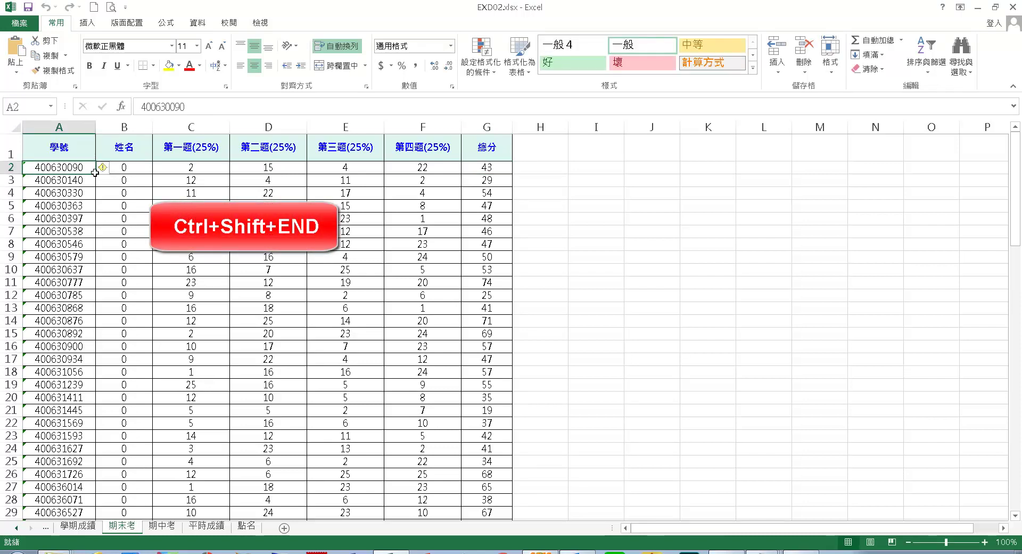
pyautogui.hotkey('ctrl', 'shift', 'End')
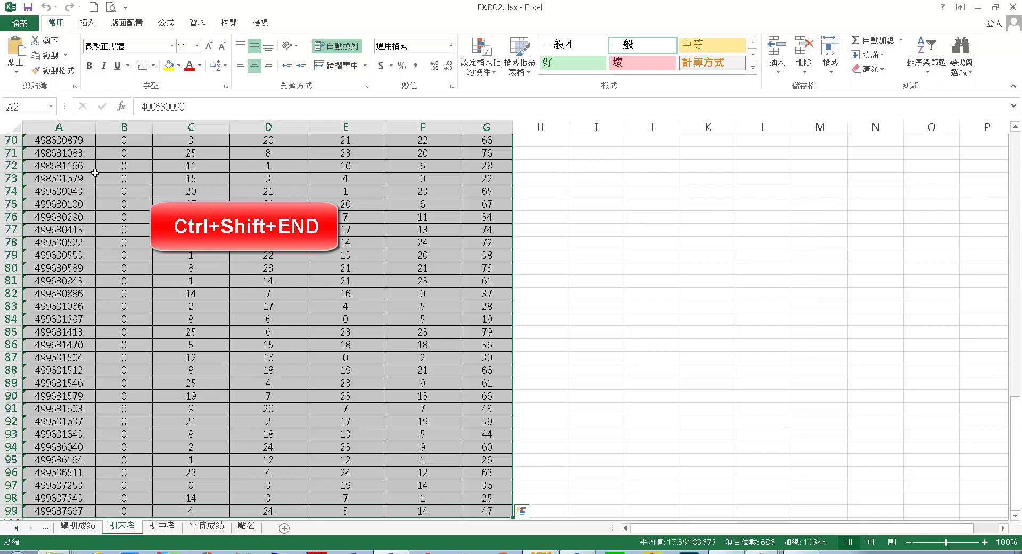
pyautogui.click(34, 112)
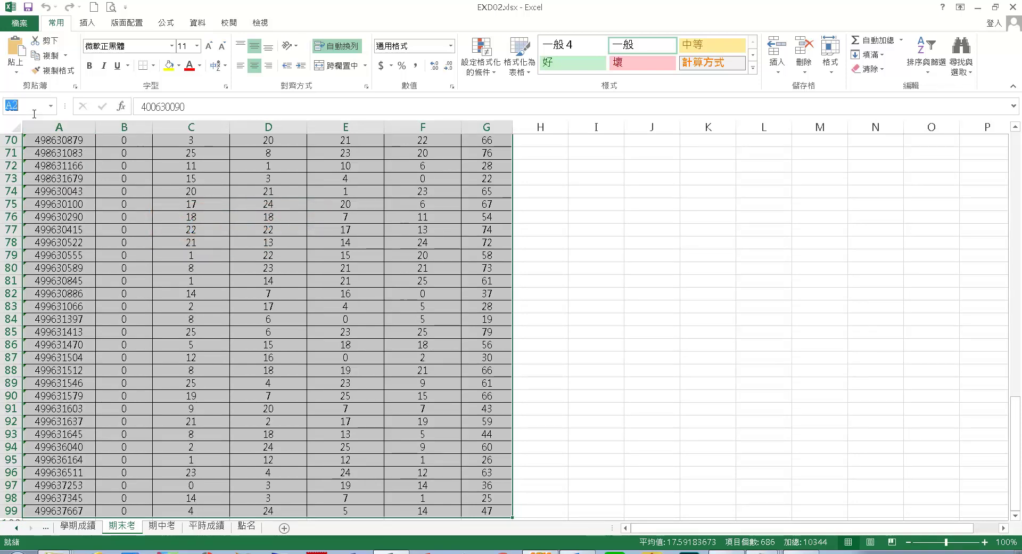
pyautogui.hotkey('ctrl', 'v')
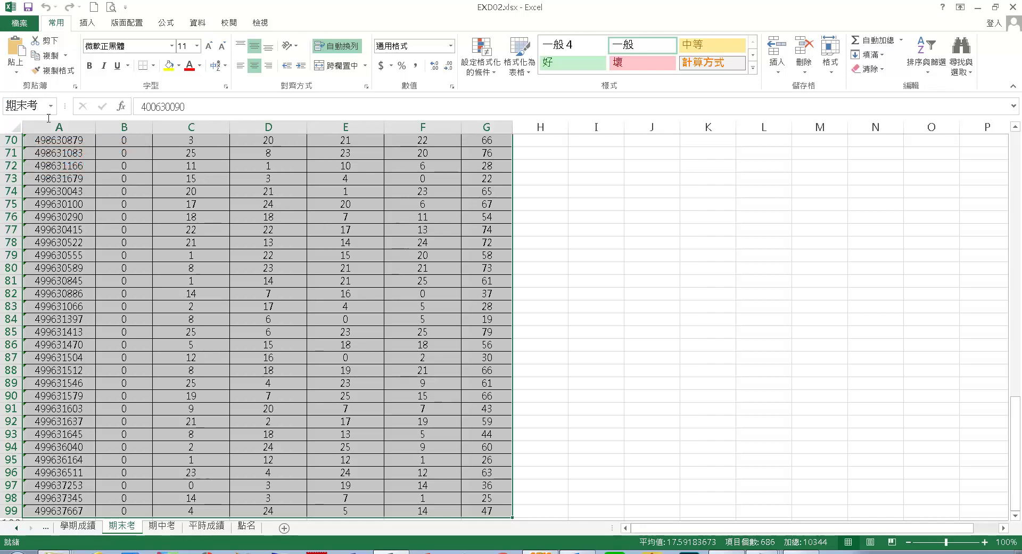
pyautogui.press('Return')
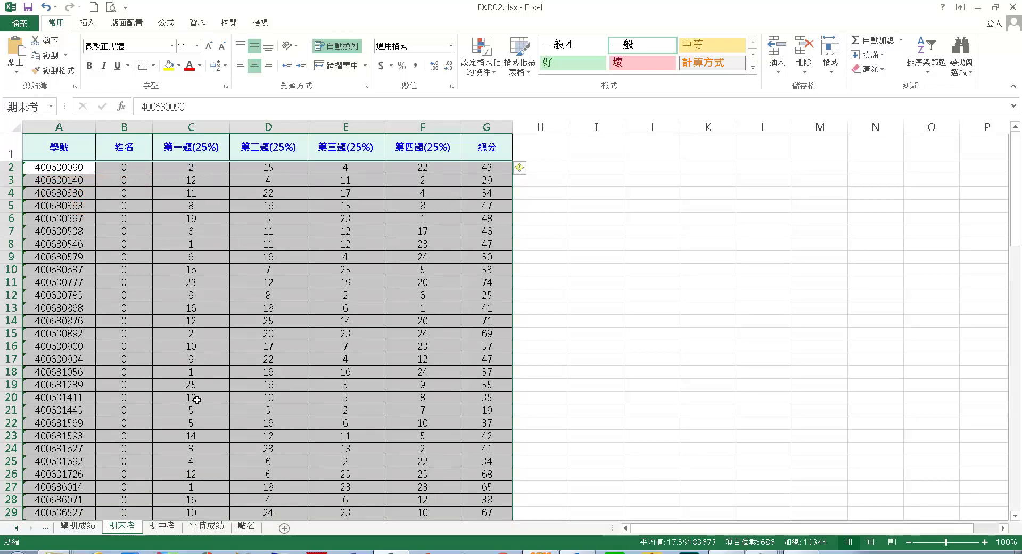
# Step: Name the data range A3:Z100 on the 期中考 sheet as 期中考
pyautogui.click(162, 525)
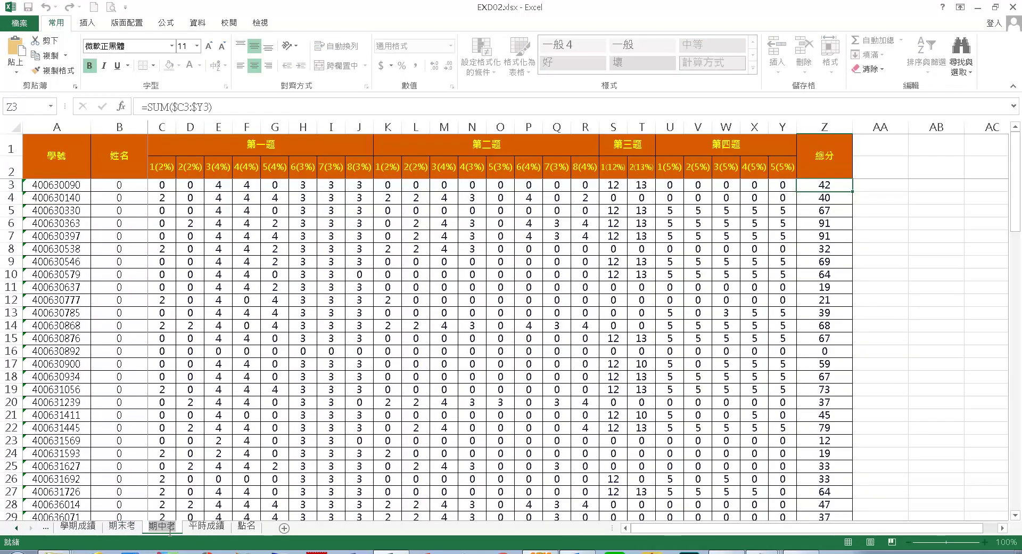
pyautogui.click(78, 188)
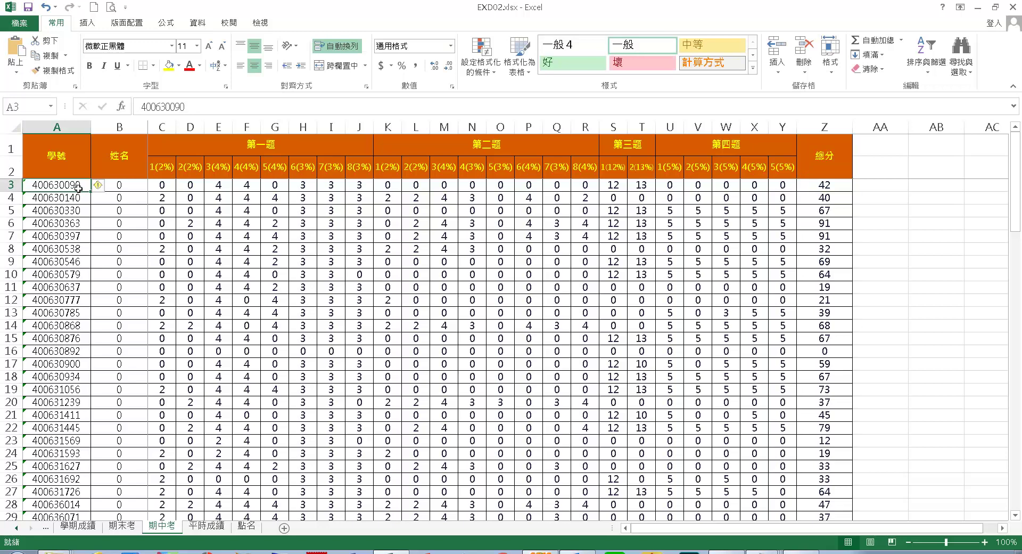
pyautogui.hotkey('ctrl', 'shift', 'End')
pyautogui.click(27, 110)
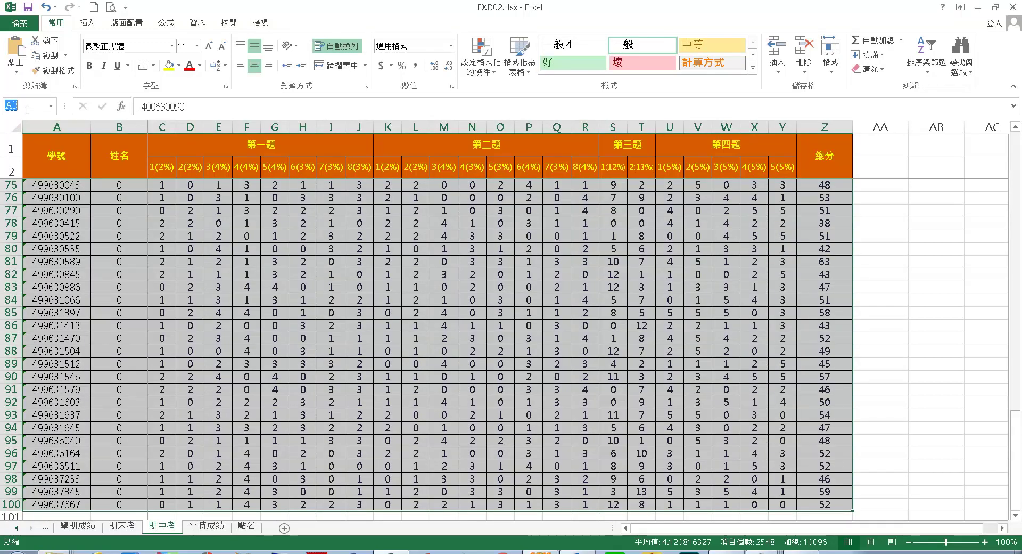
pyautogui.write('期中考')
pyautogui.press('Return')
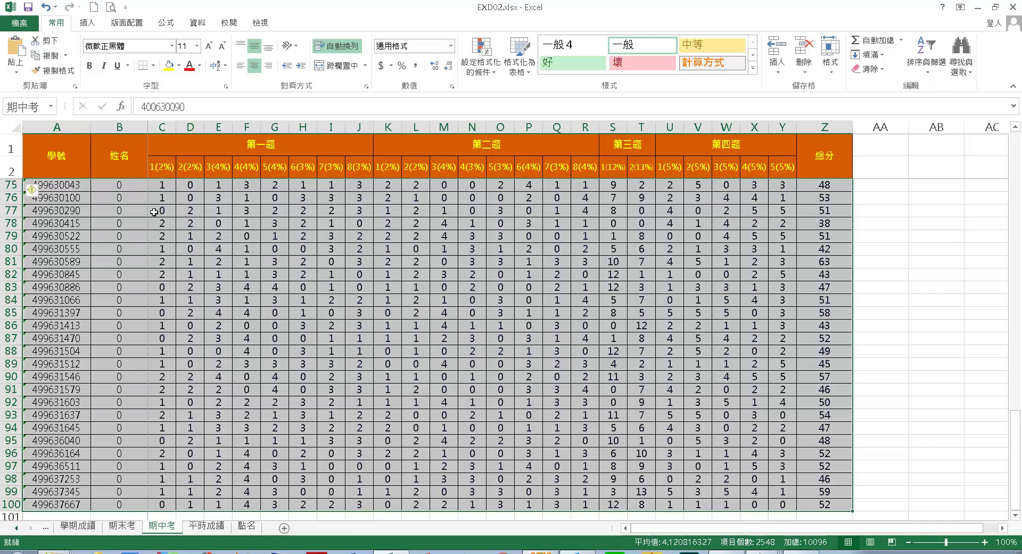
# Step: Name the data range A2:K99 on the 平時成績 sheet as 平時成績, copying the name from the sheet
pyautogui.click(210, 529)
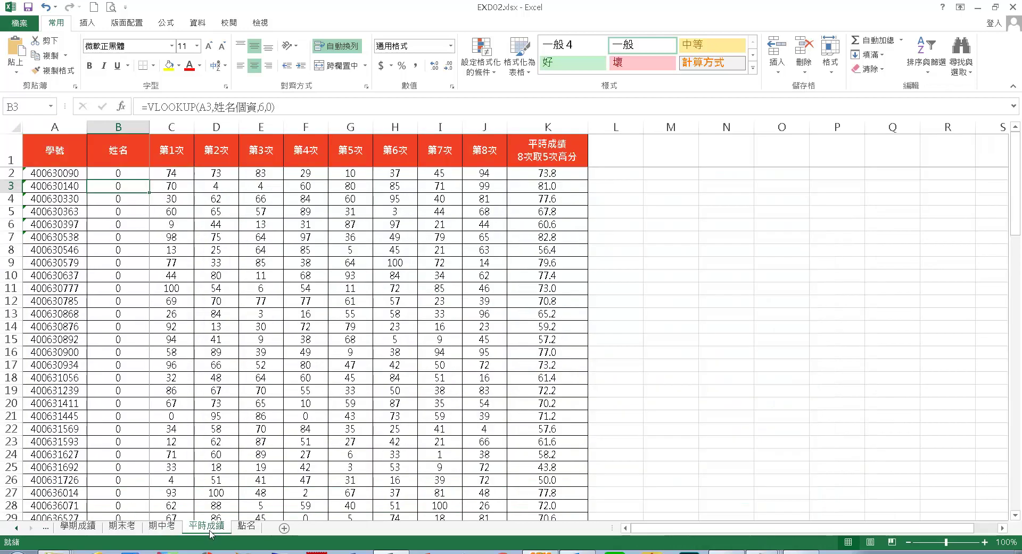
pyautogui.doubleClick(210, 529)
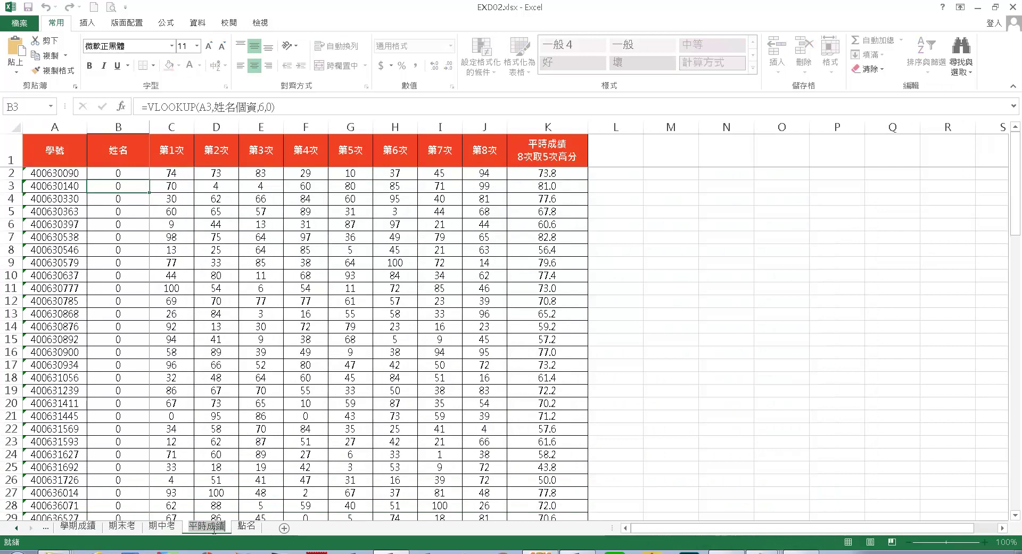
pyautogui.click(75, 181)
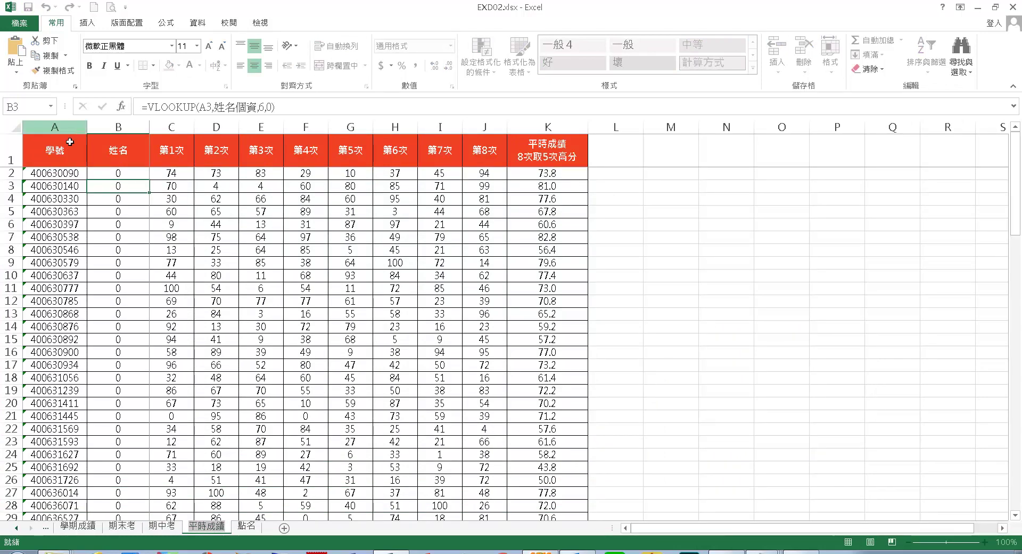
pyautogui.click(72, 177)
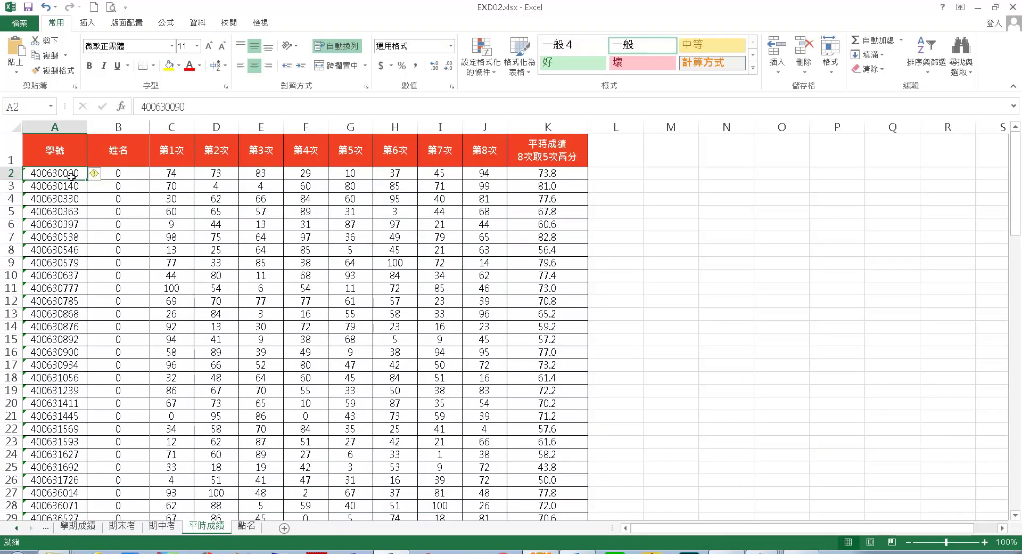
pyautogui.hotkey('ctrl', 'shift', 'End')
pyautogui.click(29, 107)
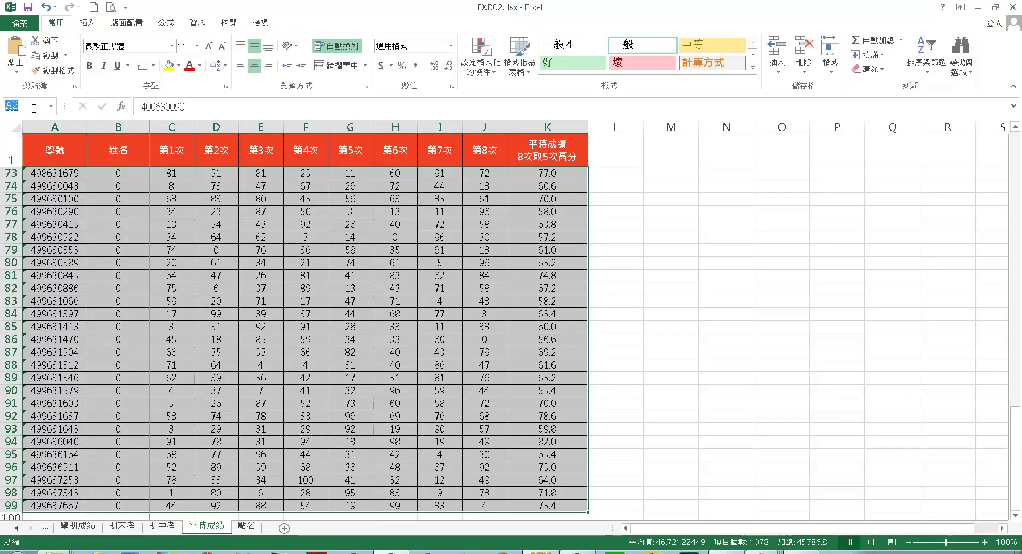
pyautogui.hotkey('ctrl', 'v')
pyautogui.press('Return')
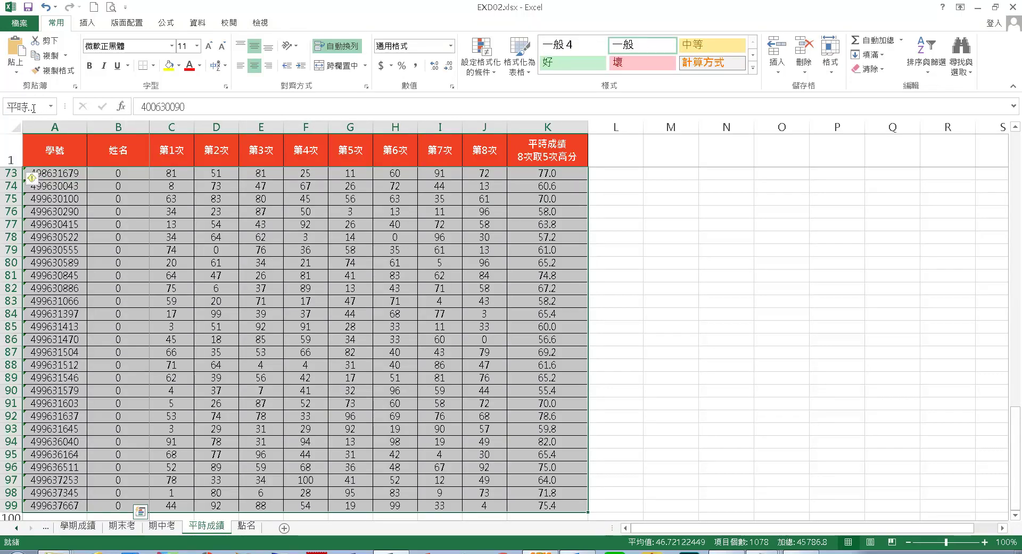
# Step: Name the data range A2:P99 on the 點名 sheet as 點名
pyautogui.click(246, 526)
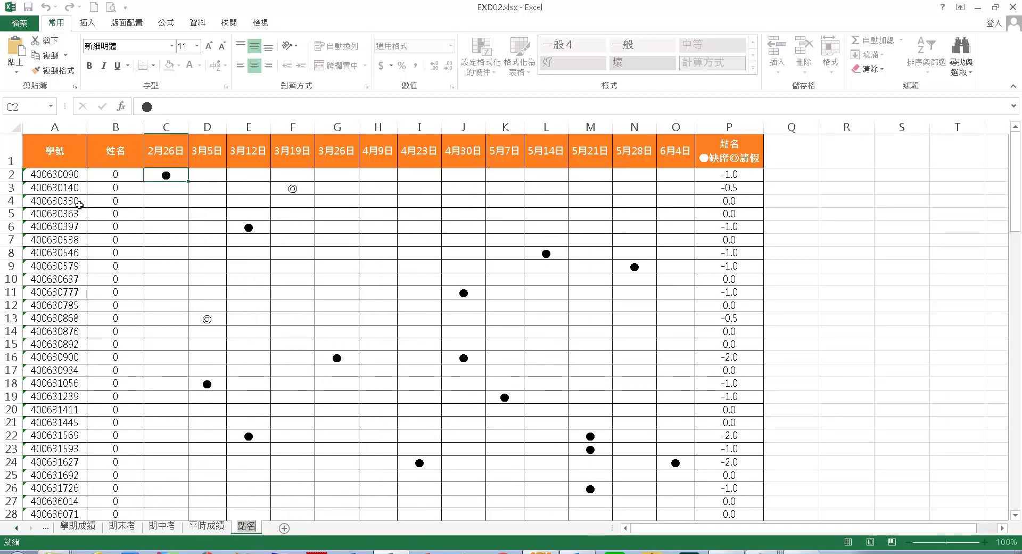
pyautogui.click(76, 179)
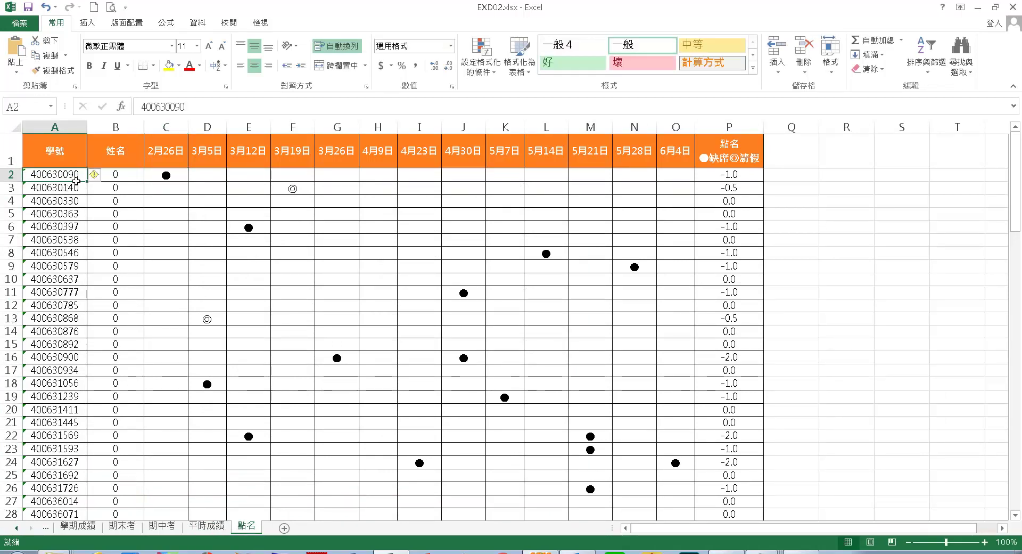
pyautogui.hotkey('ctrl', 'shift', 'End')
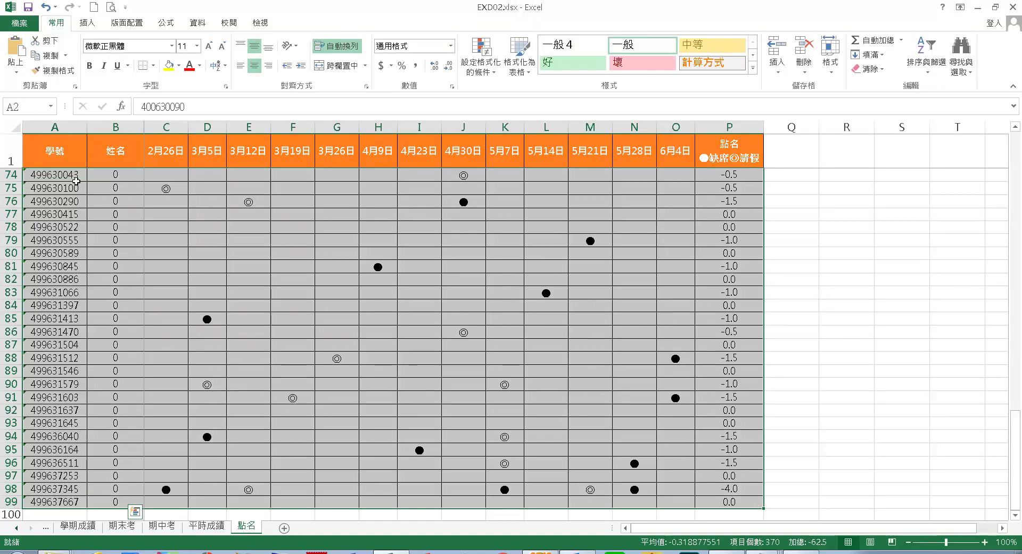
pyautogui.click(31, 108)
pyautogui.write('點名')
pyautogui.press('Return')
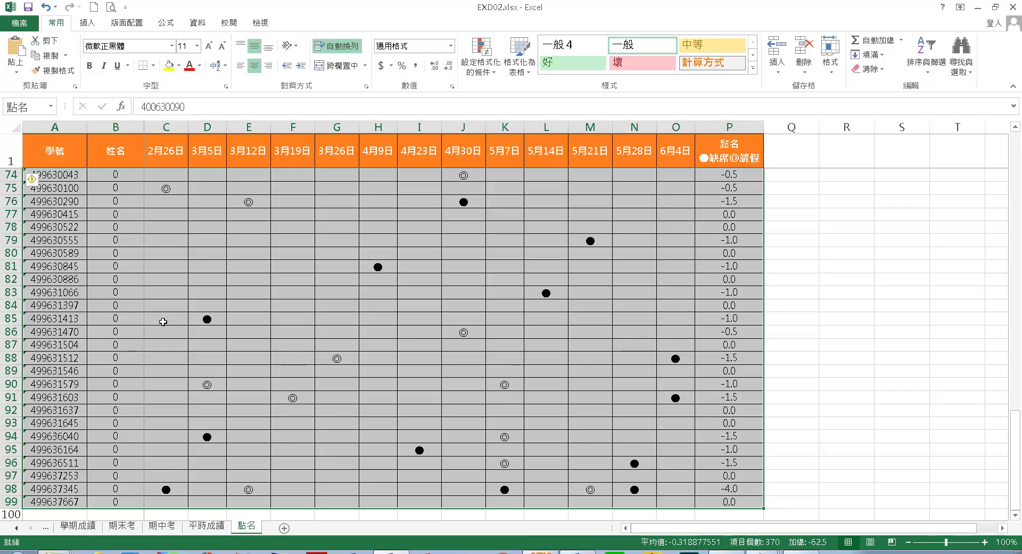
# Step: Reset the 平時成績 sheet to its first data cell C2 and return to the 學期成績 sheet
pyautogui.click(78, 526)
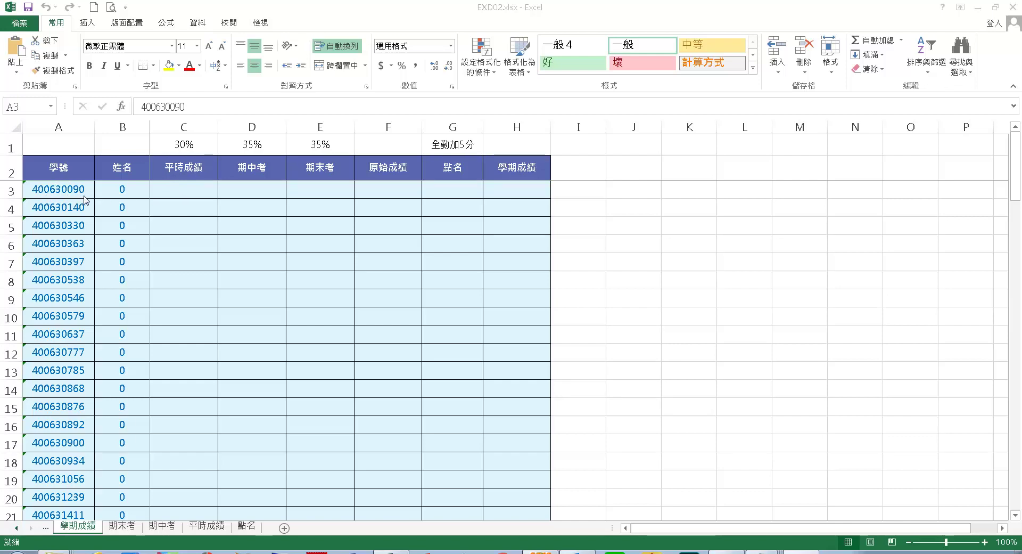
pyautogui.click(219, 527)
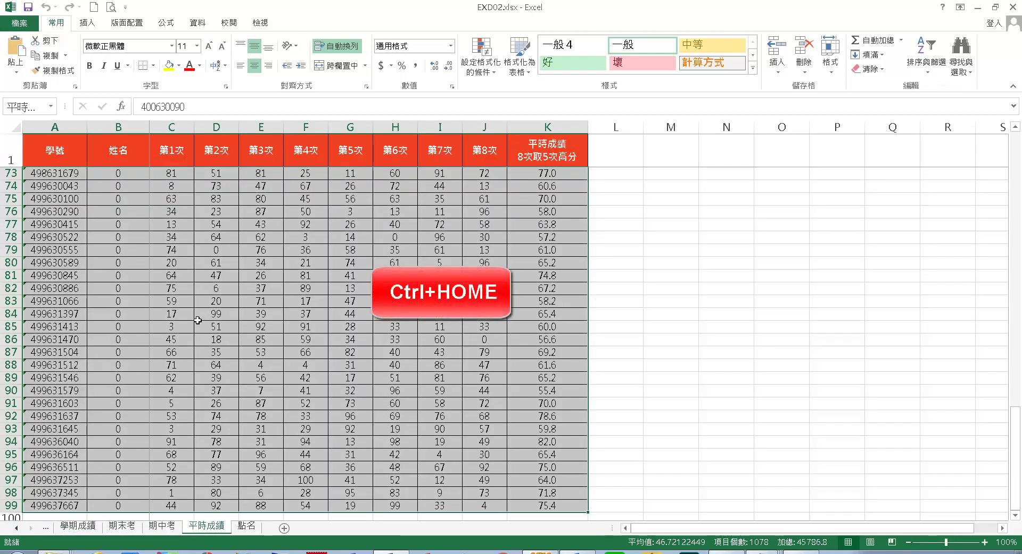
pyautogui.hotkey('ctrl', 'Home')
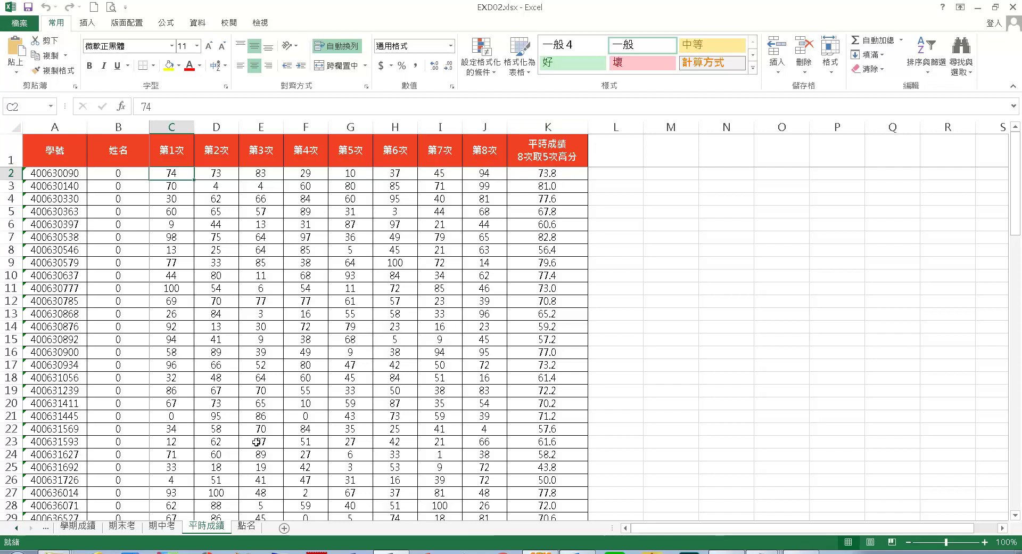
pyautogui.click(88, 529)
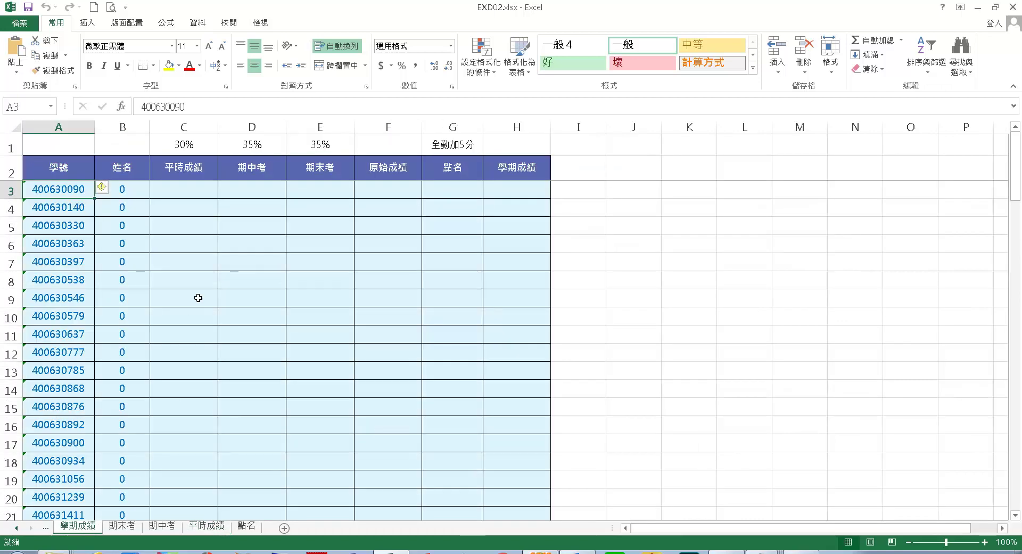
# Step: Start a VLOOKUP formula in cell C3 of the 平時成績 column, with its function arguments open and A3 as the lookup value
pyautogui.click(206, 192)
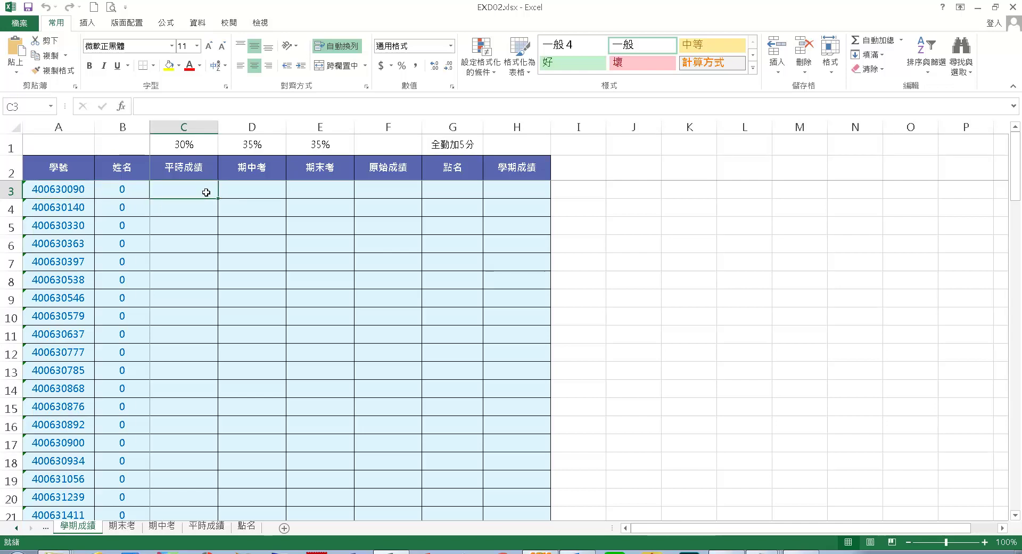
pyautogui.write('=')
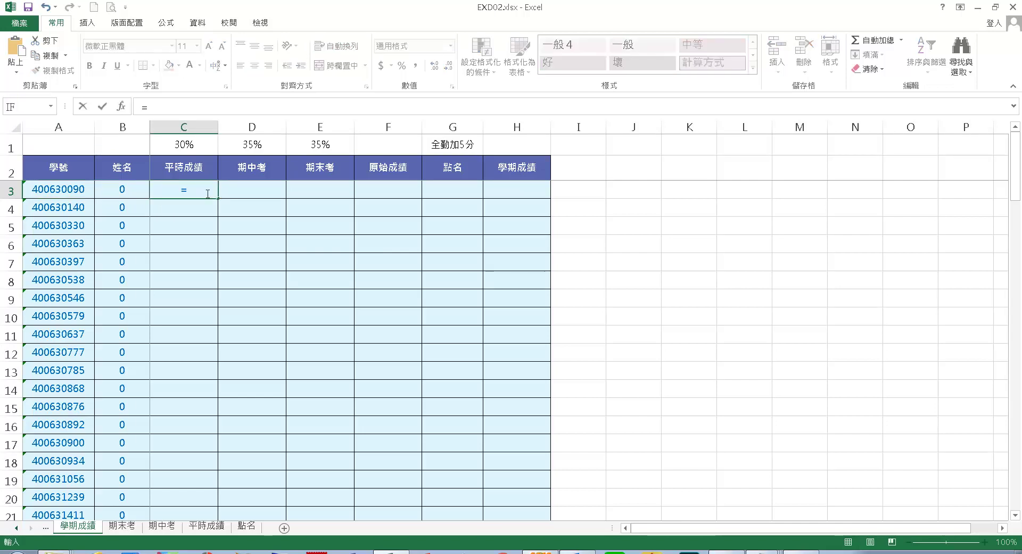
pyautogui.write('vlo')
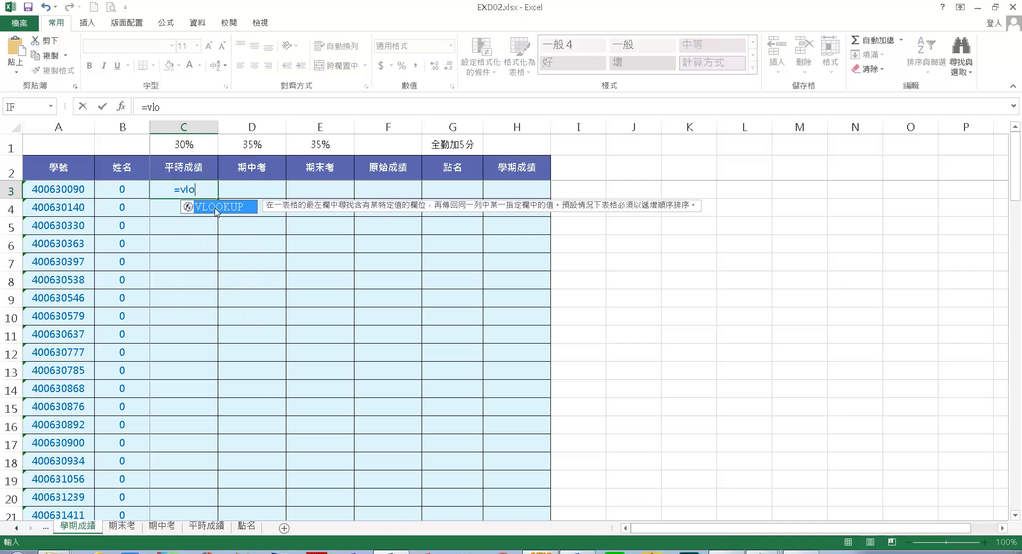
pyautogui.doubleClick(248, 211)
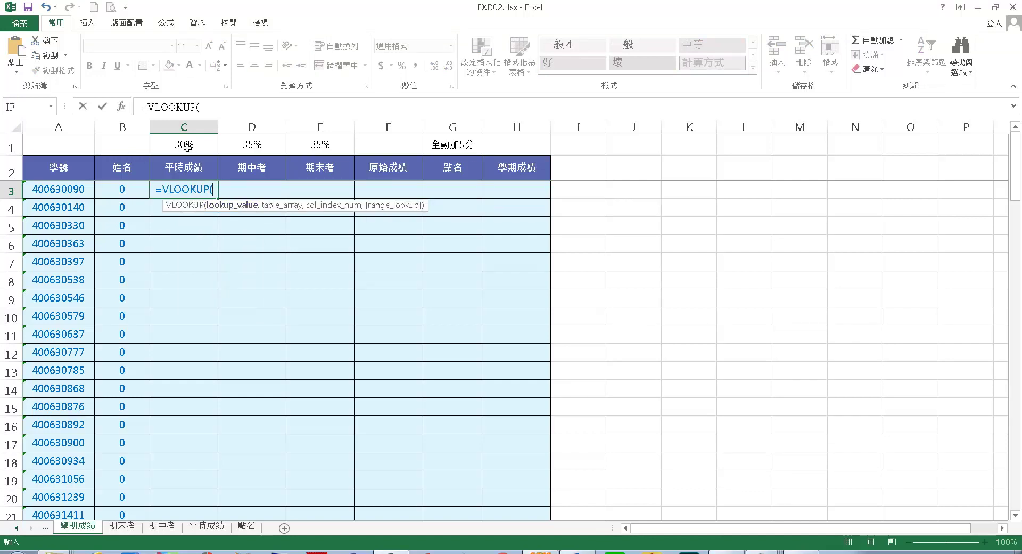
pyautogui.click(123, 108)
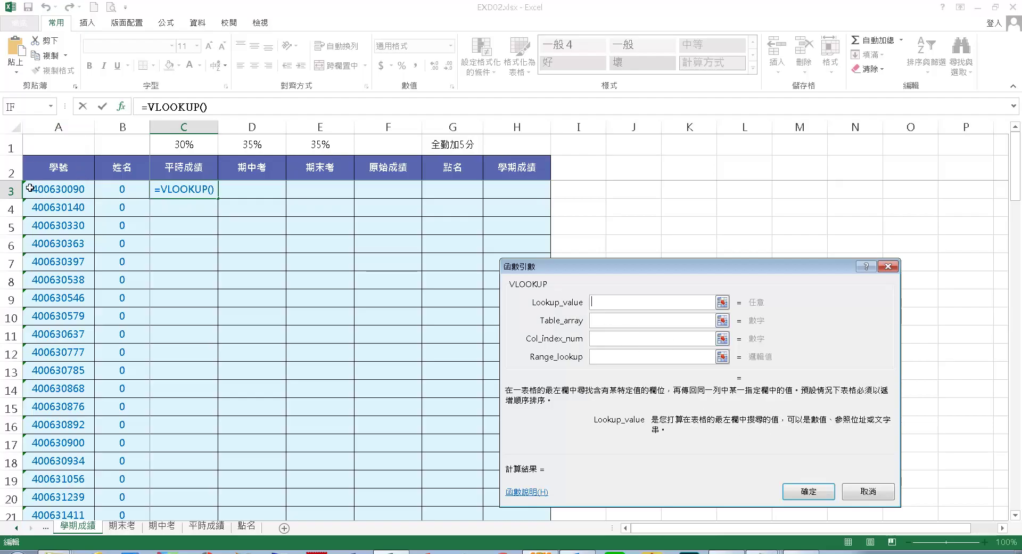
pyautogui.click(90, 193)
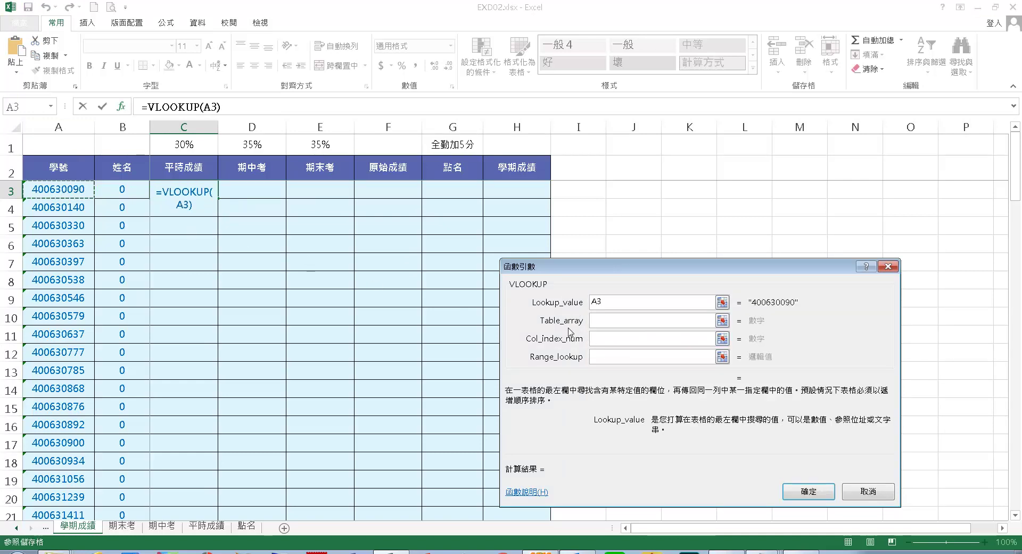
# Step: Use the named range 平時成績 as the table array of the VLOOKUP formula in C3
pyautogui.click(607, 327)
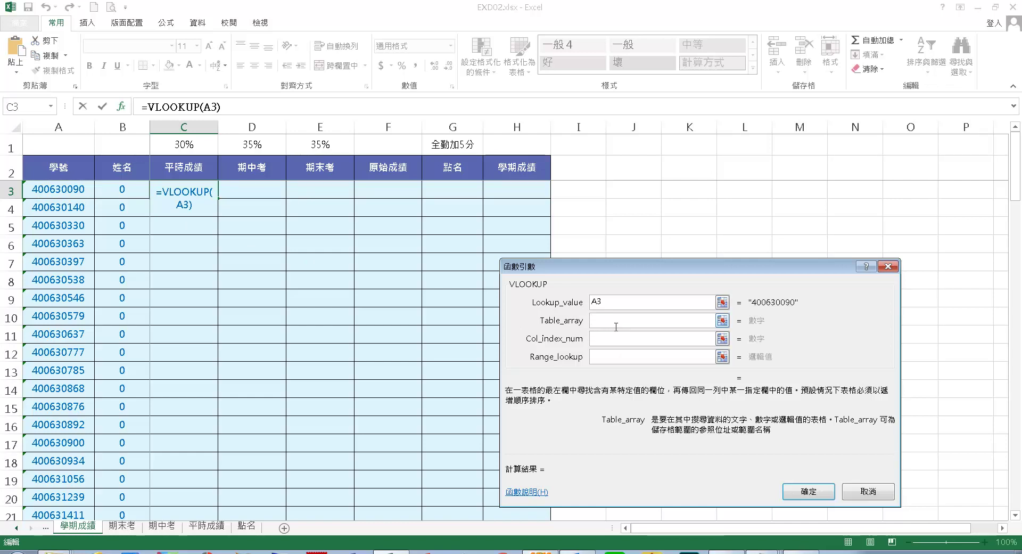
pyautogui.press('F3')
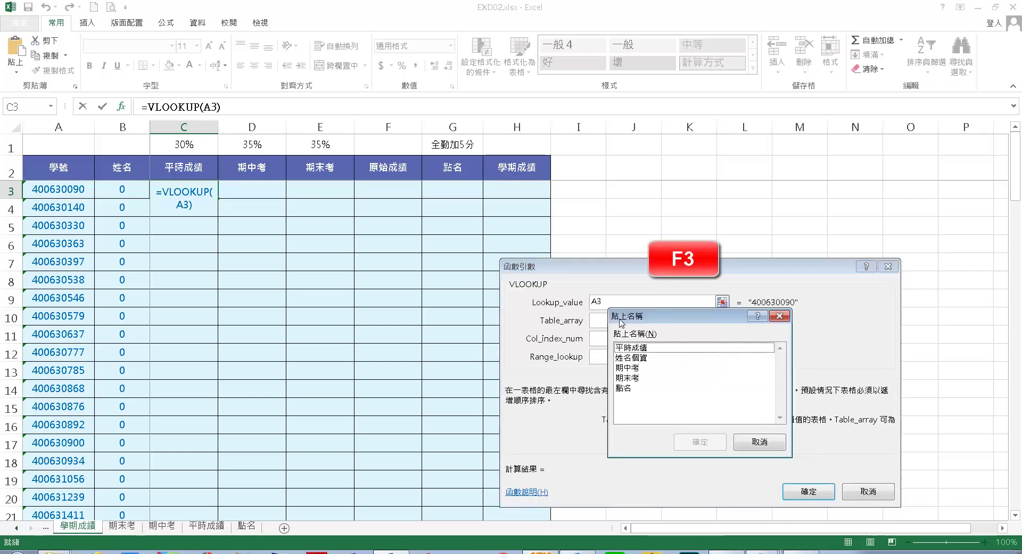
pyautogui.click(653, 350)
pyautogui.click(712, 443)
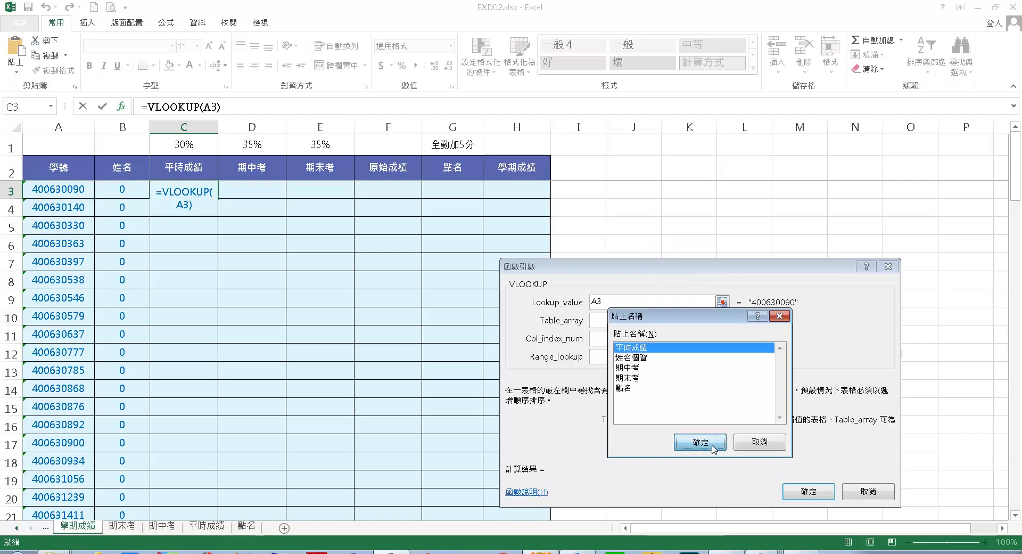
# Step: Complete the C3 VLOOKUP with column index 11 and range lookup 0, and fill it down the 平時成績 column
pyautogui.click(609, 347)
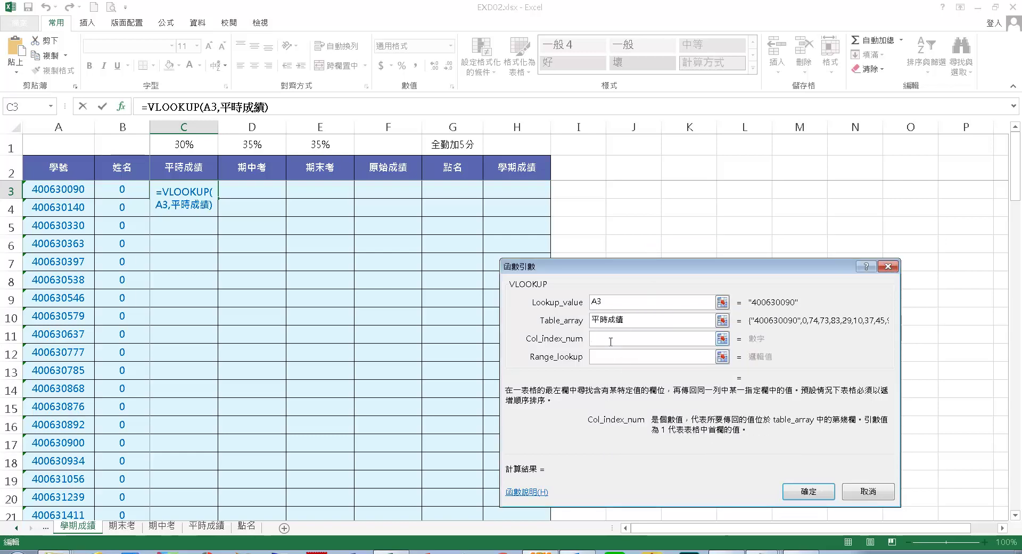
pyautogui.write('11')
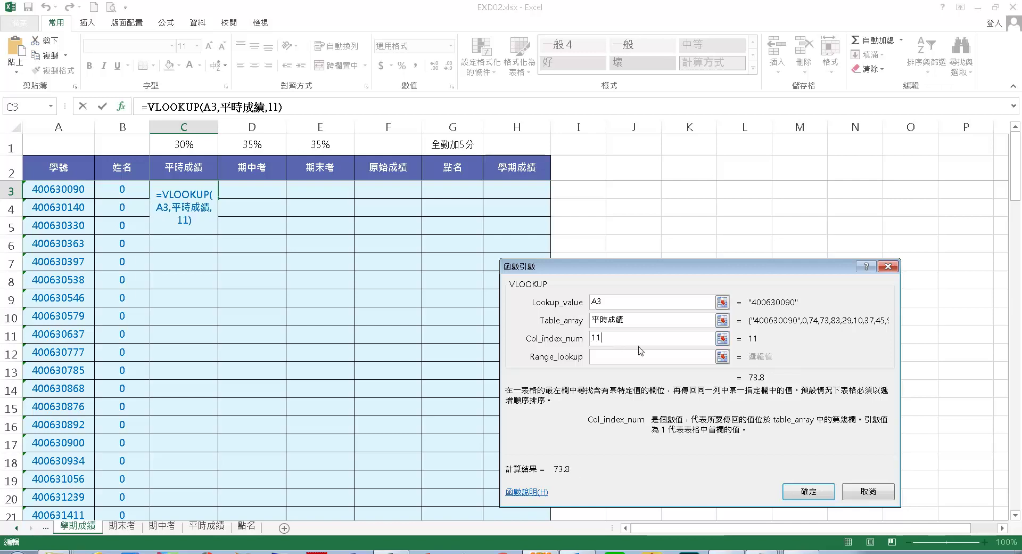
pyautogui.click(603, 362)
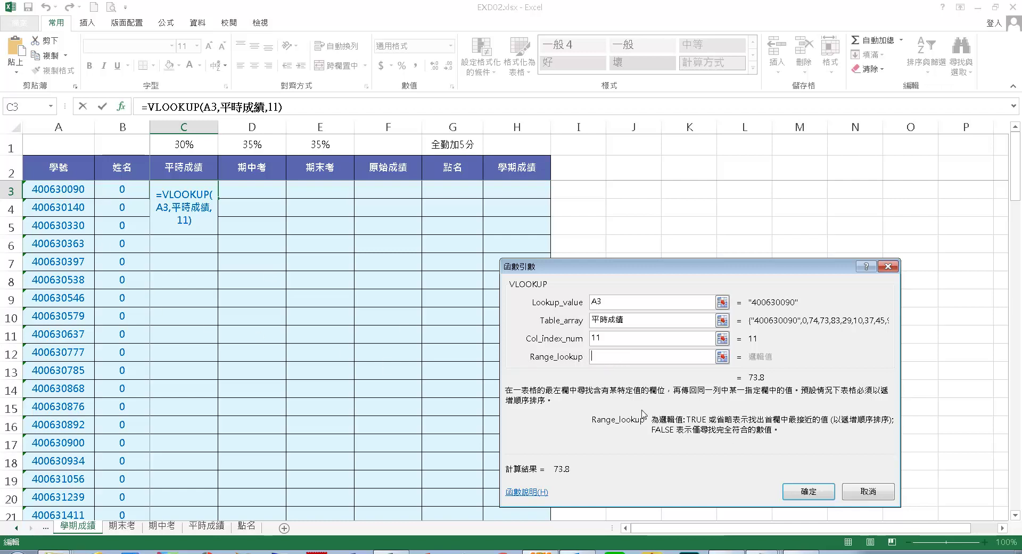
pyautogui.write('0')
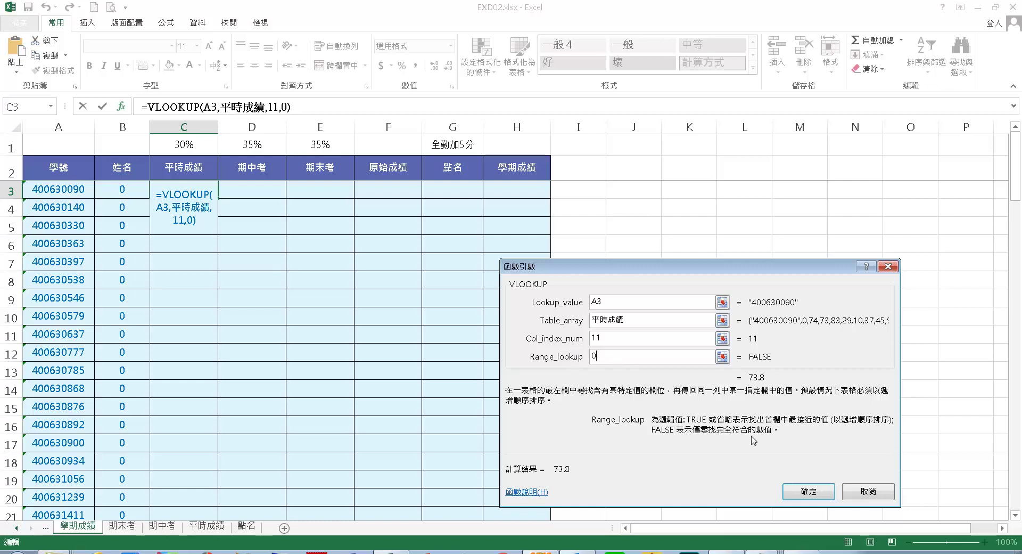
pyautogui.click(808, 491)
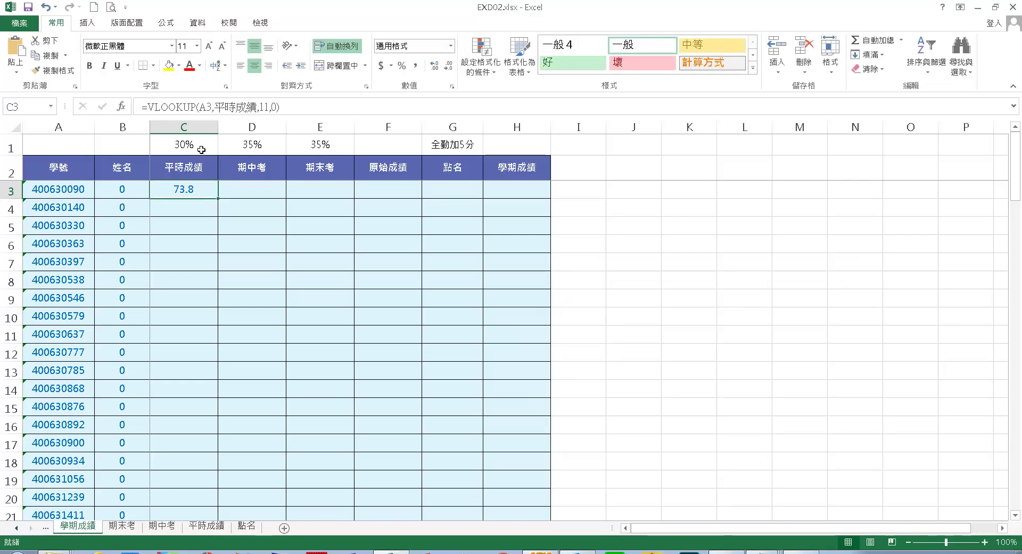
pyautogui.doubleClick(222, 202)
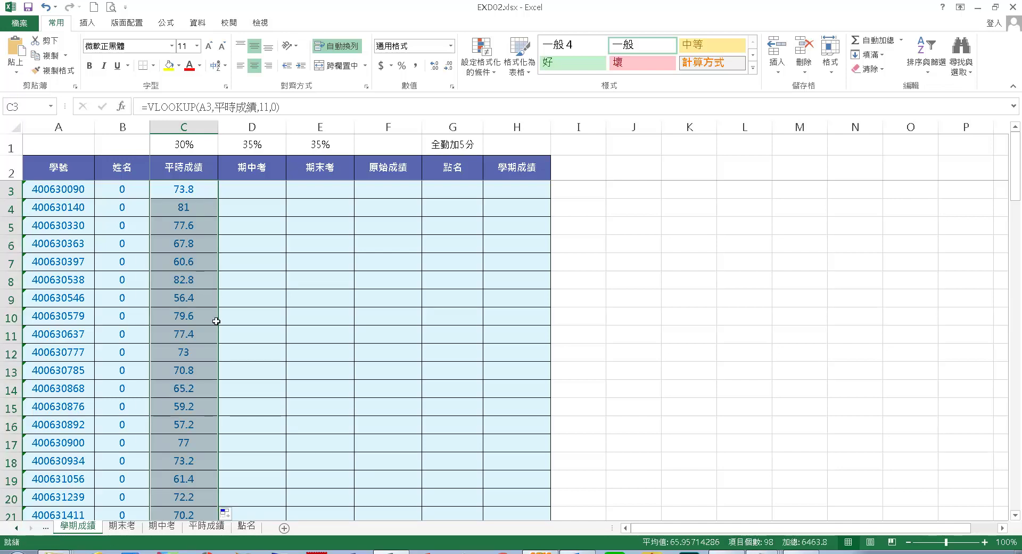
# Step: Start a VLOOKUP formula in cell D3 of the 期中考 column, with its function arguments open and A3 as the lookup value
pyautogui.click(269, 195)
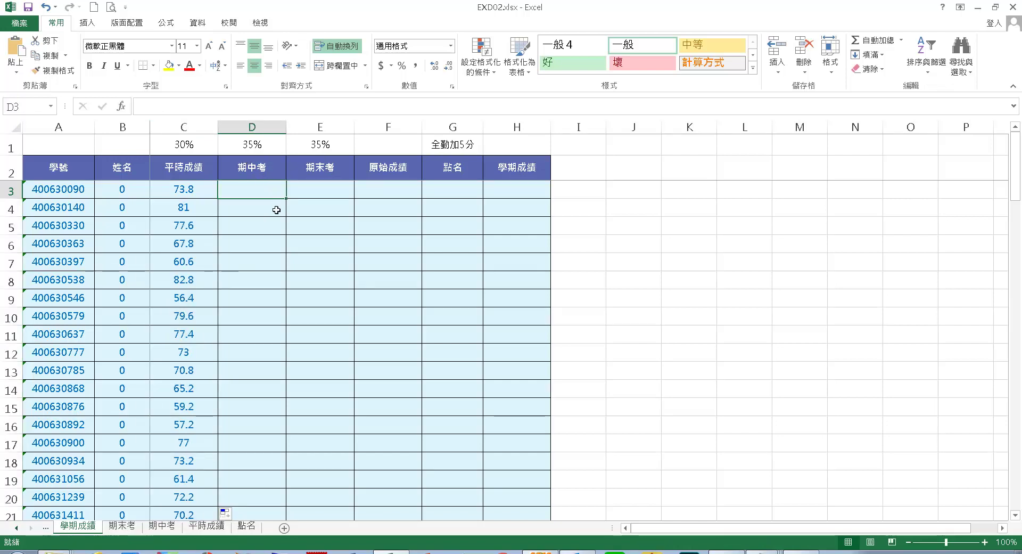
pyautogui.write('=')
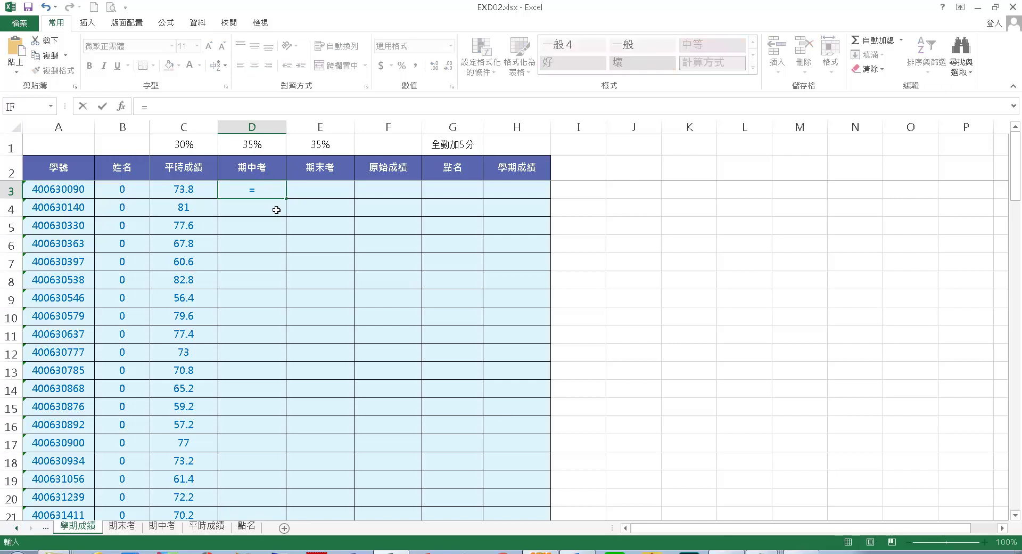
pyautogui.write('vlo')
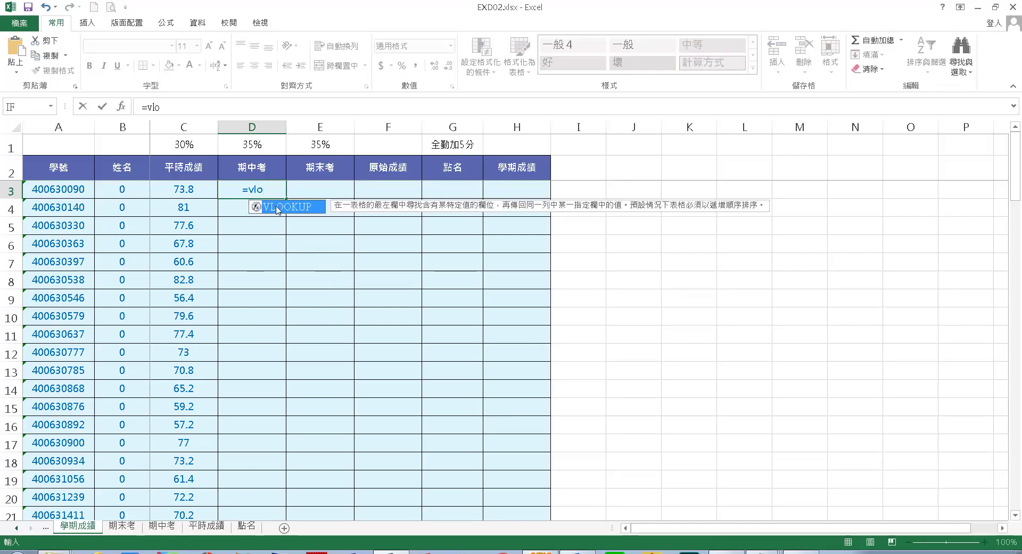
pyautogui.doubleClick(282, 207)
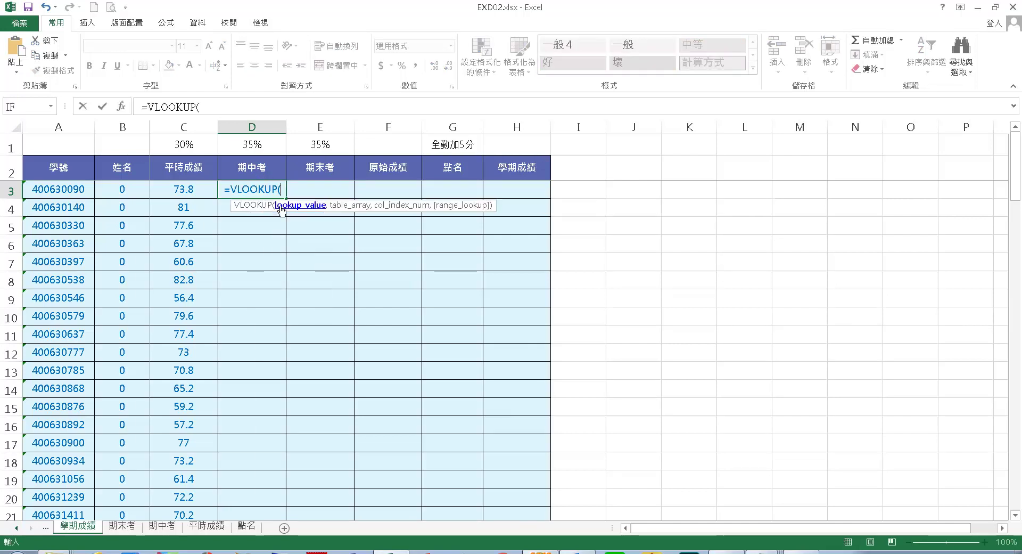
pyautogui.click(122, 108)
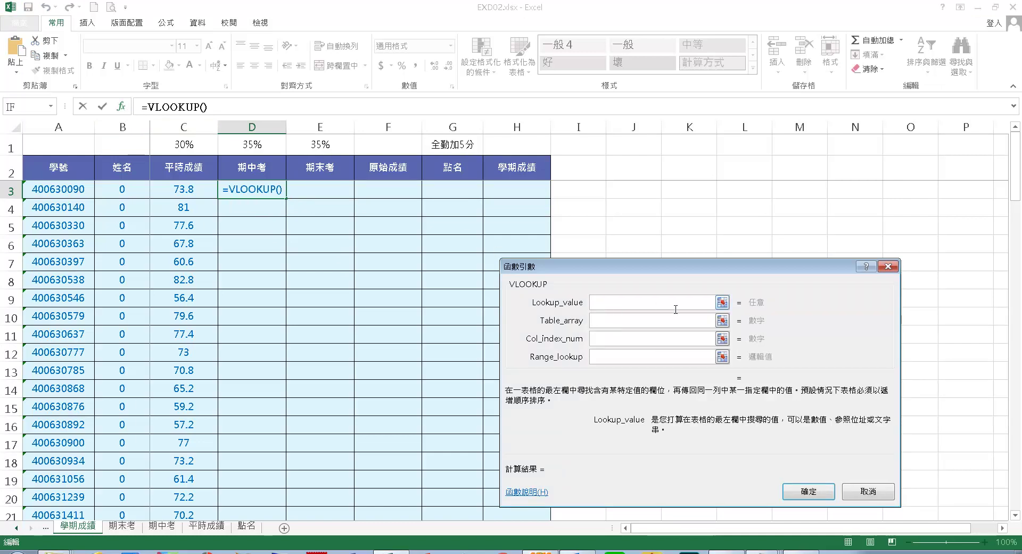
pyautogui.click(80, 189)
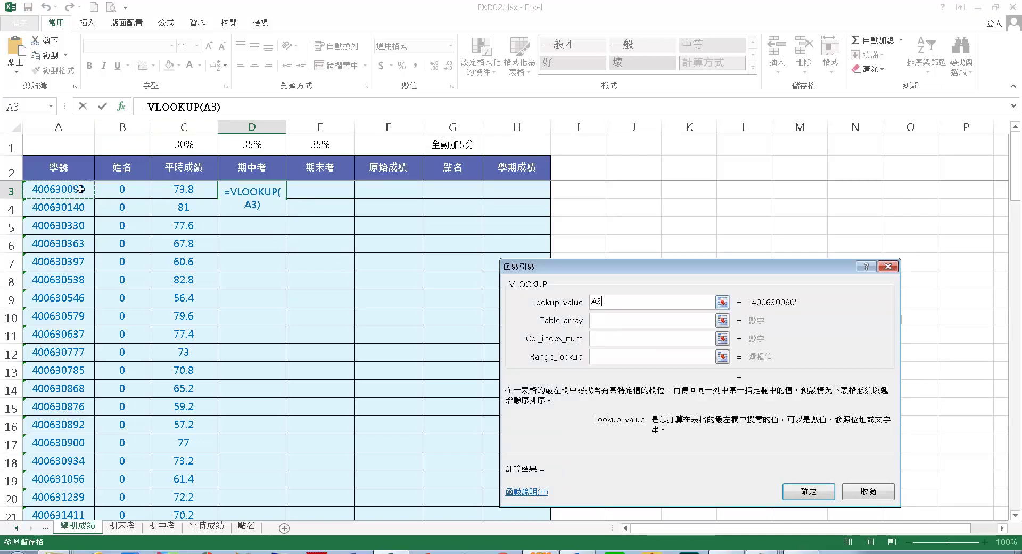
# Step: Use the named range 期中考 as the table array of the VLOOKUP formula in D3
pyautogui.click(604, 322)
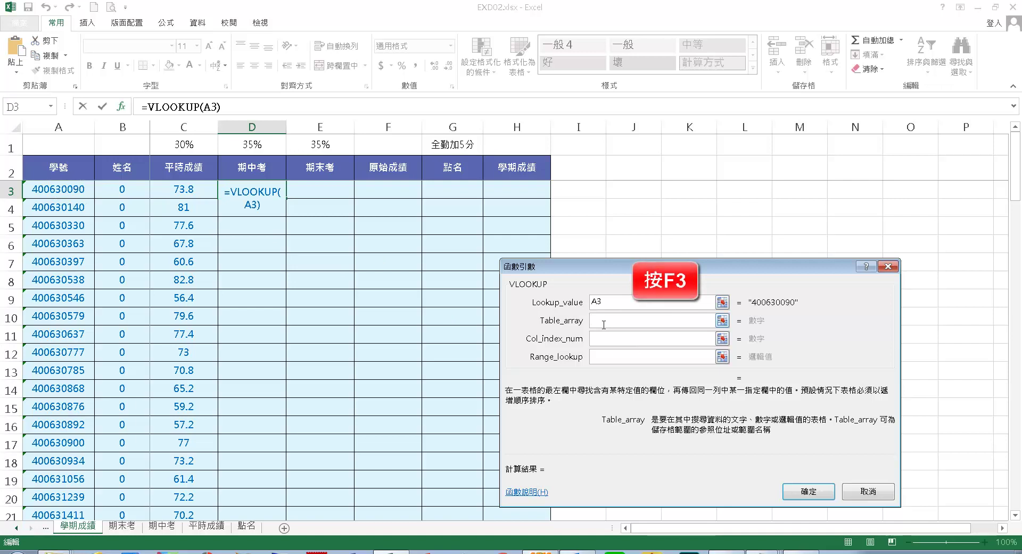
pyautogui.press('F3')
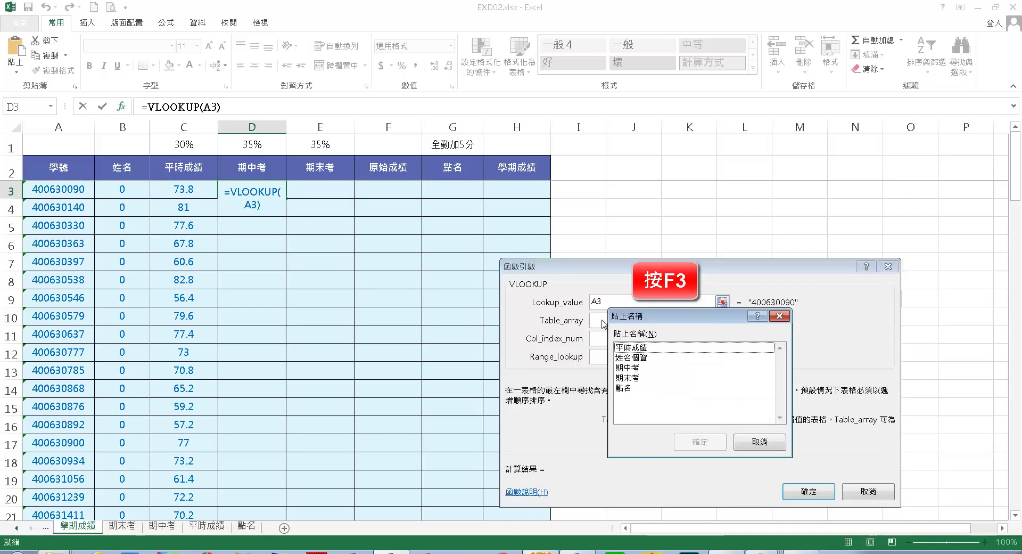
pyautogui.click(641, 369)
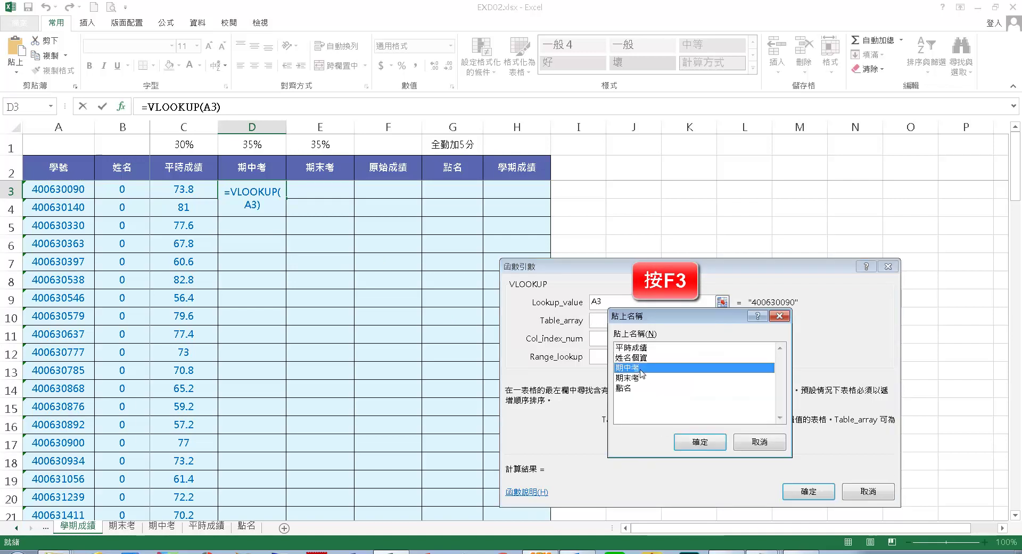
pyautogui.click(700, 443)
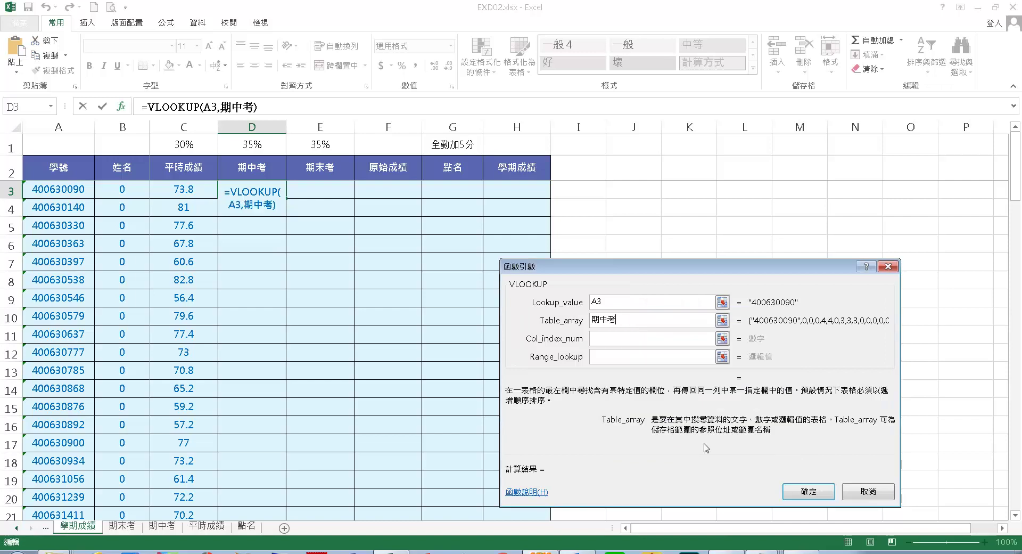
# Step: Complete the D3 VLOOKUP with column index 26 for the 總分 column and range lookup 0, and fill it down the 期中考 column
pyautogui.click(602, 342)
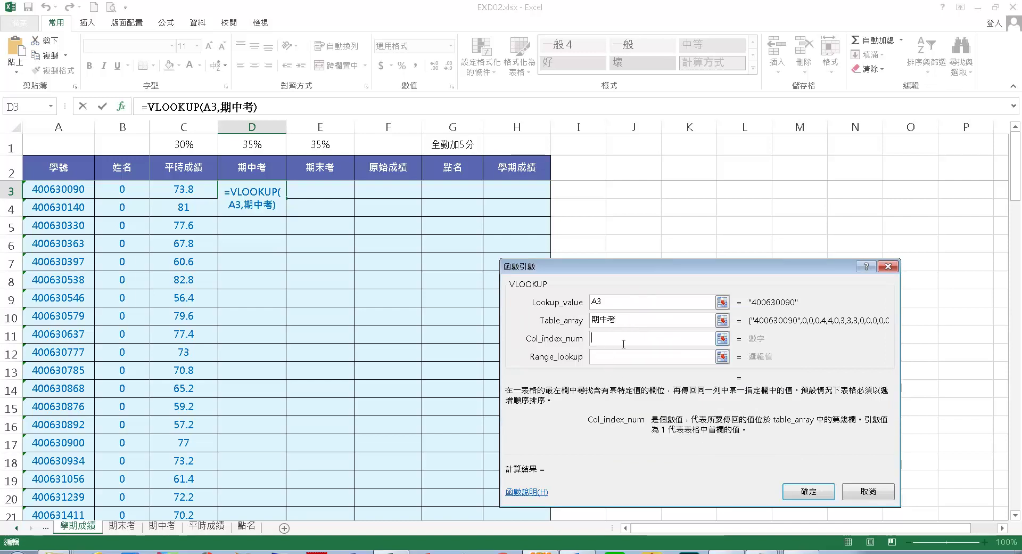
pyautogui.click(624, 325)
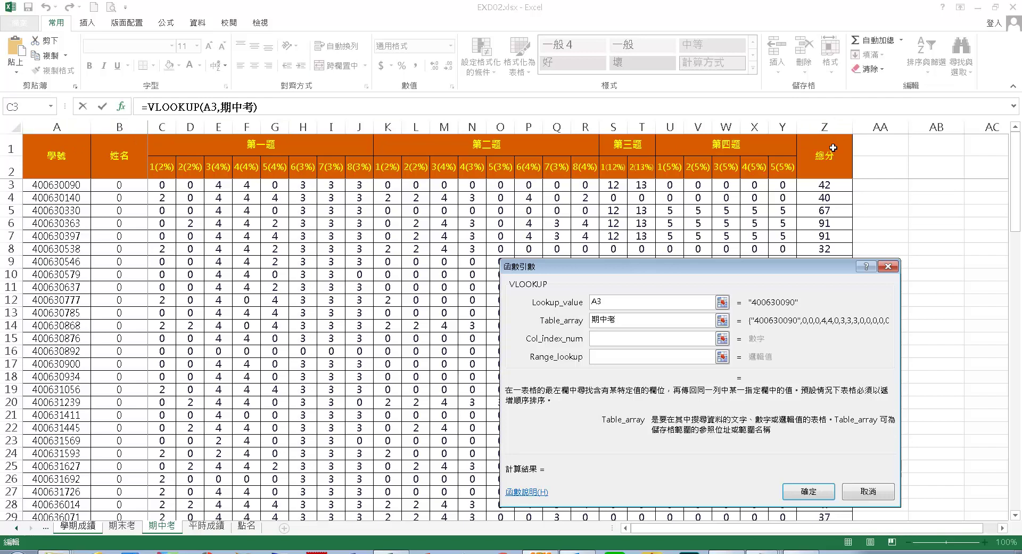
pyautogui.click(602, 343)
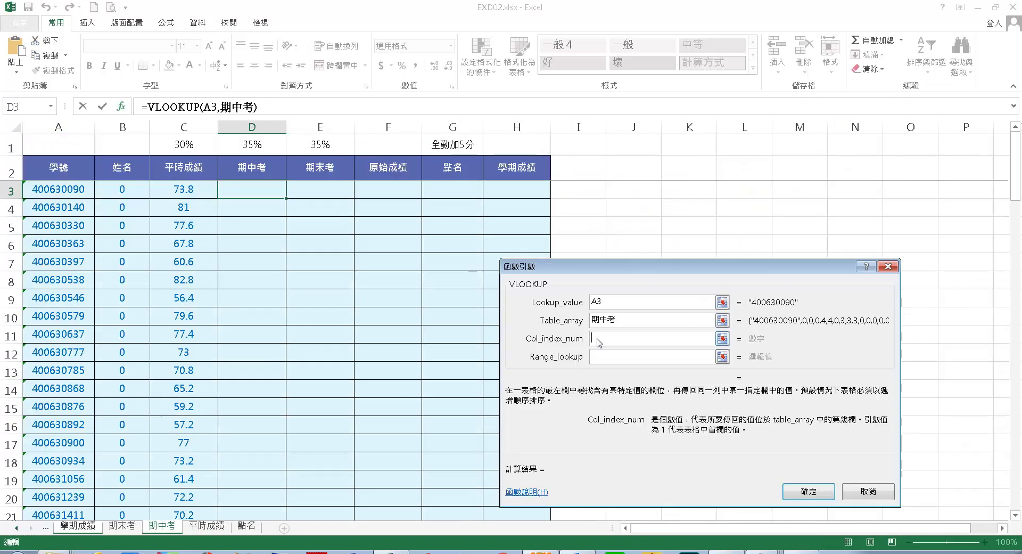
pyautogui.write('26')
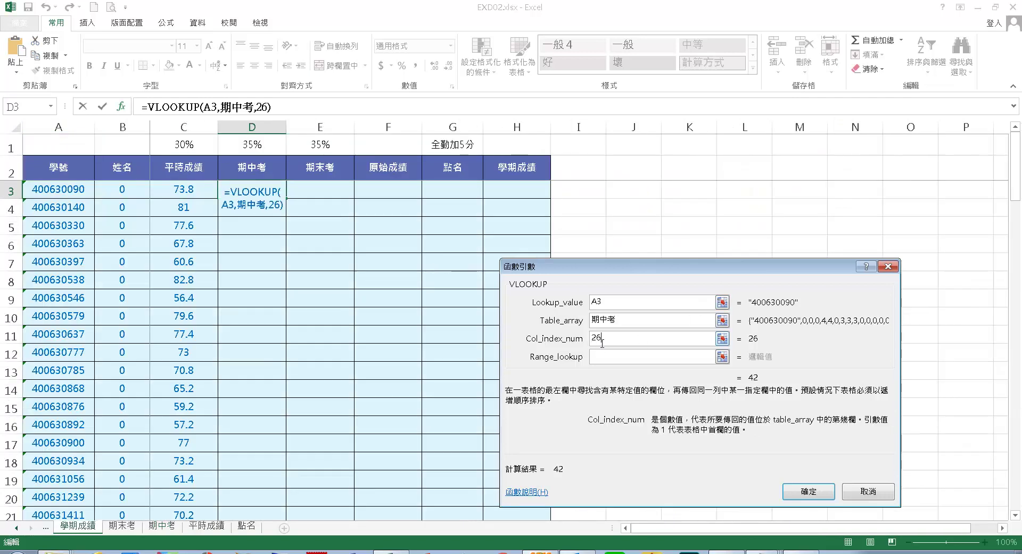
pyautogui.click(604, 361)
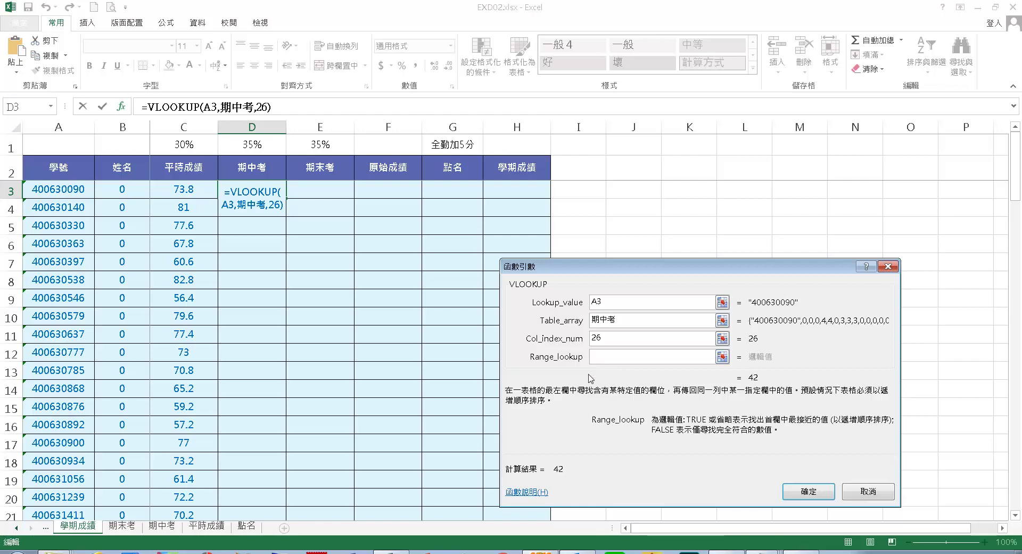
pyautogui.write('0')
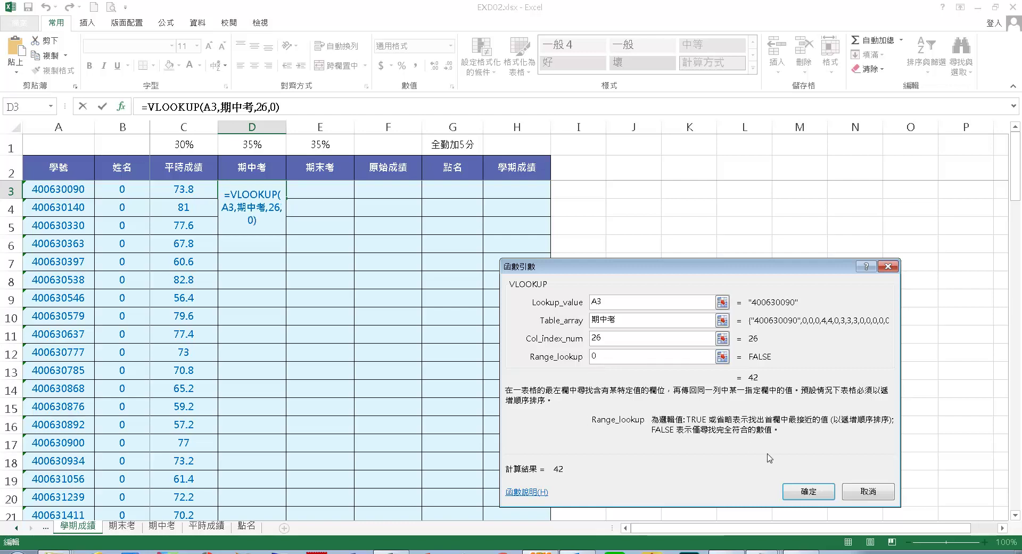
pyautogui.click(810, 491)
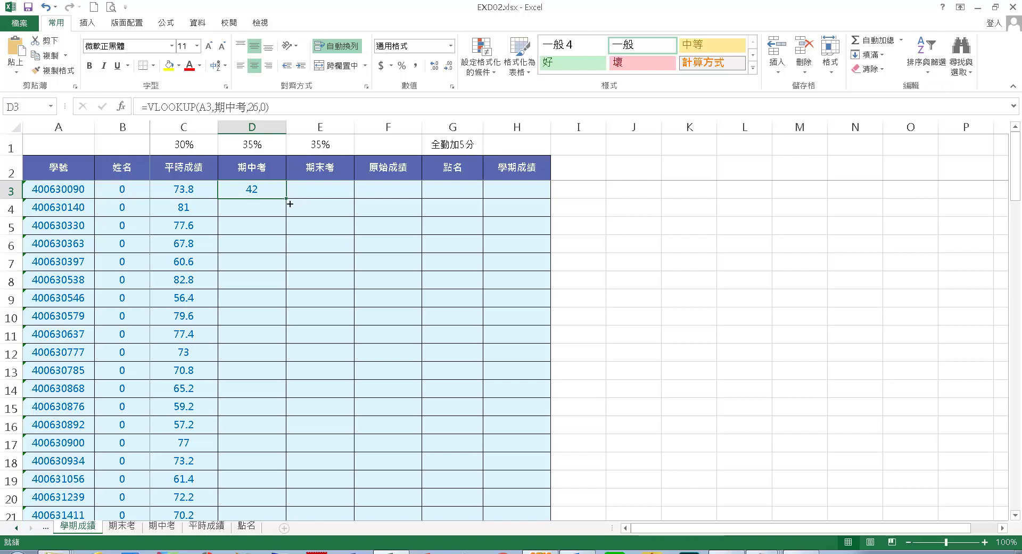
pyautogui.doubleClick(290, 201)
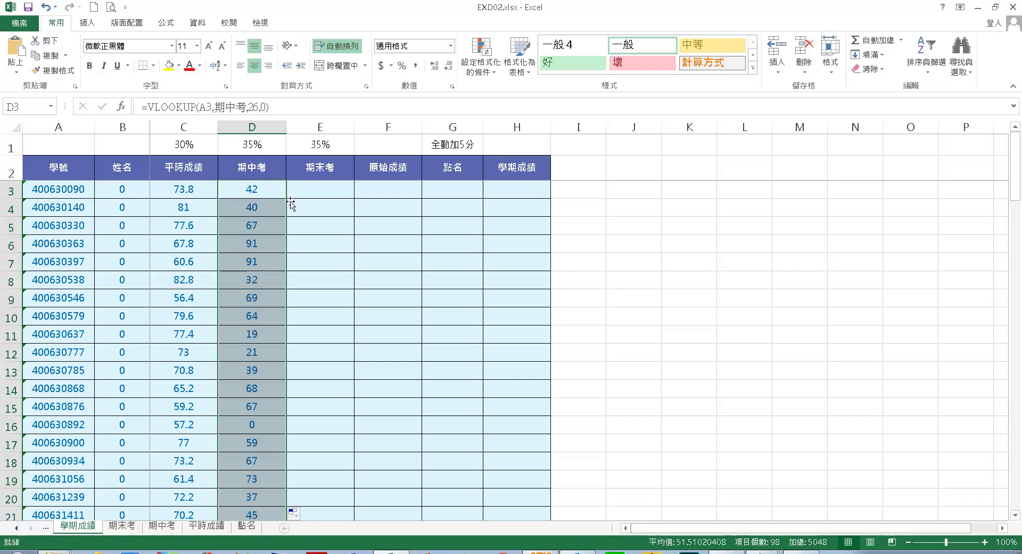
# Step: Start a VLOOKUP formula in cell E3 of the 期末考 column, with its function arguments open and A3 as the lookup value
pyautogui.click(332, 194)
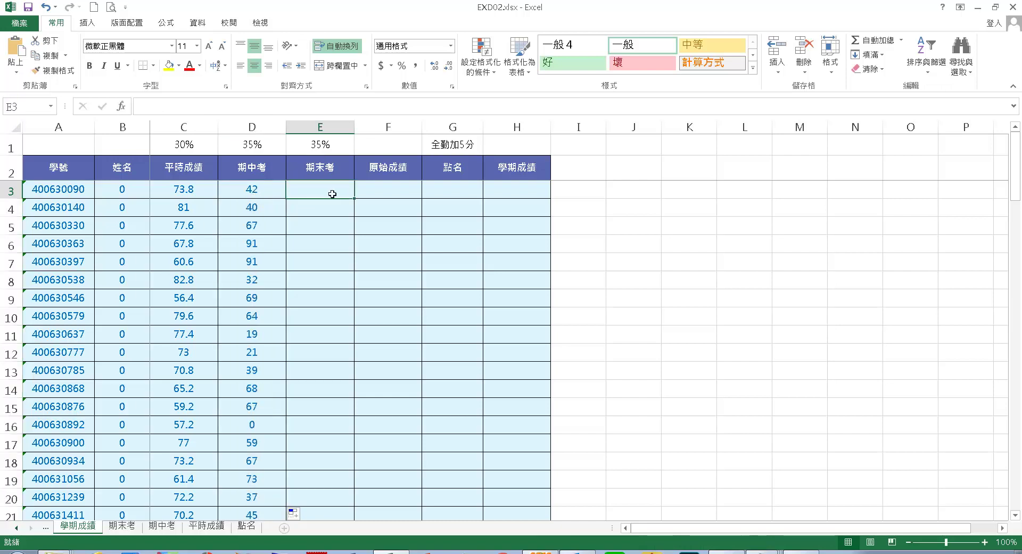
pyautogui.write('=vlo')
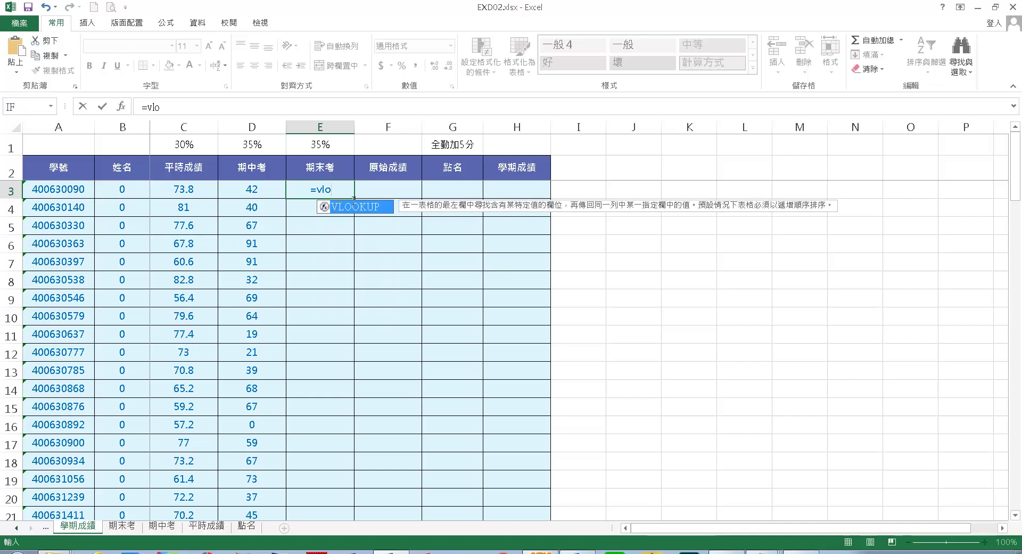
pyautogui.doubleClick(378, 208)
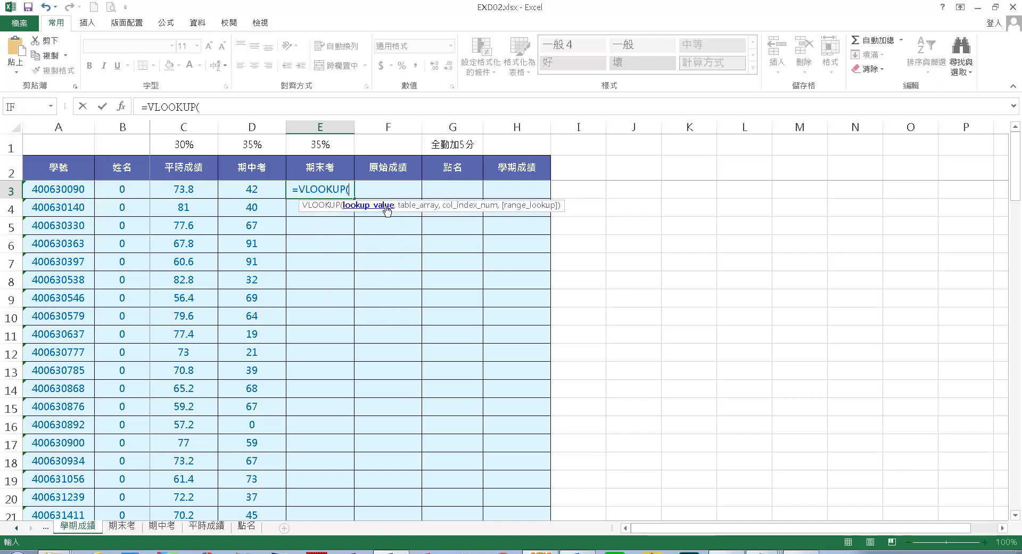
pyautogui.click(122, 107)
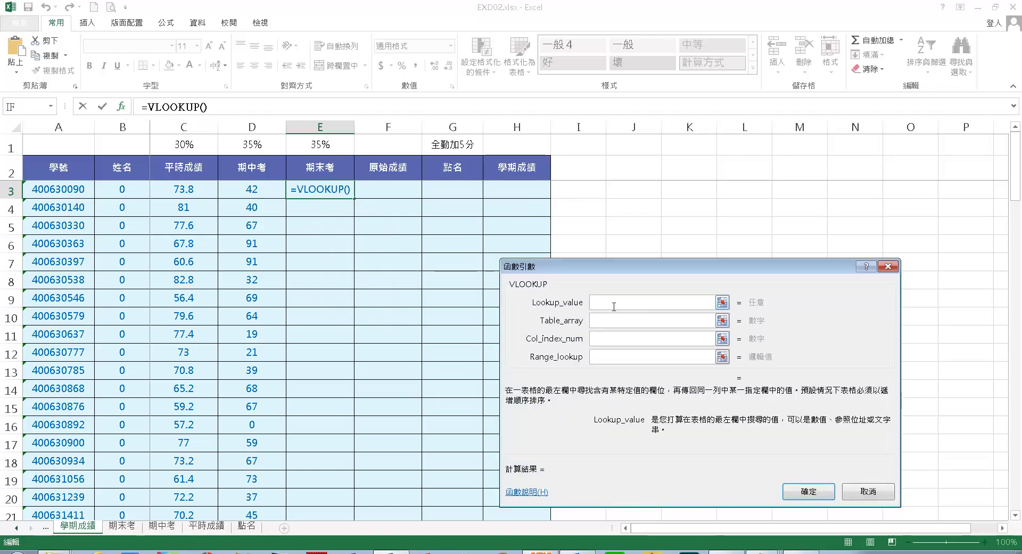
pyautogui.click(75, 193)
# Step: Use the named range 期末考 as the table array of the VLOOKUP formula in E3
pyautogui.click(612, 322)
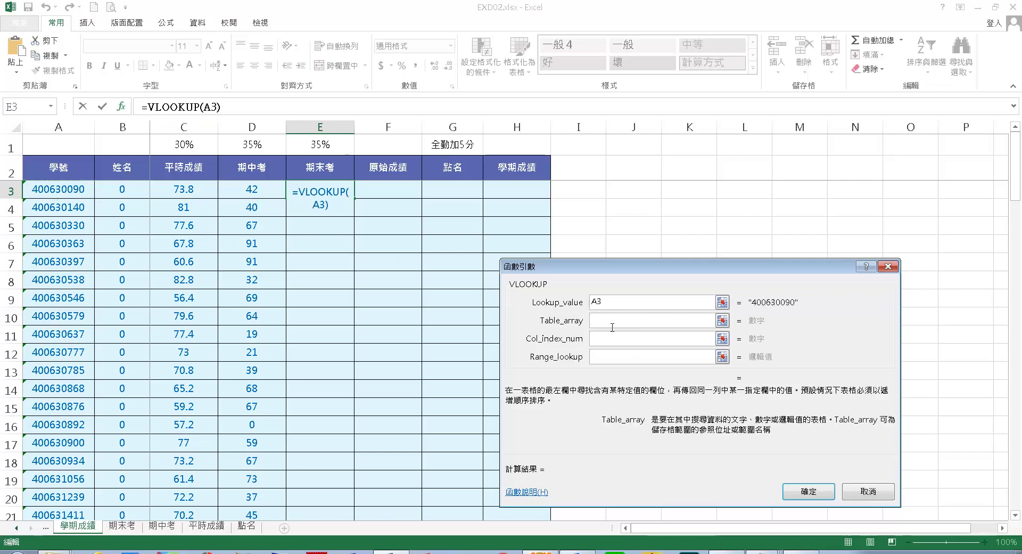
pyautogui.press('F3')
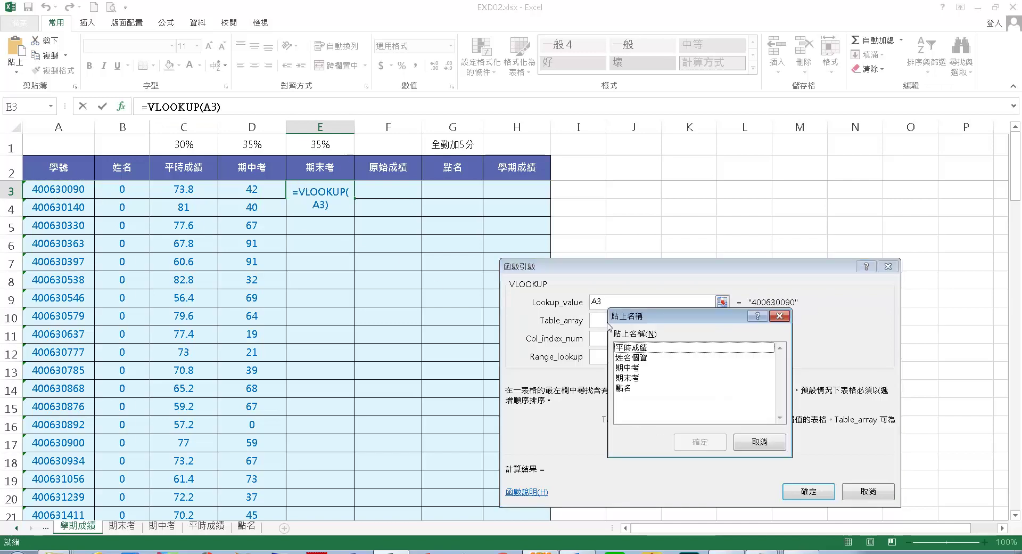
pyautogui.click(634, 378)
pyautogui.click(707, 444)
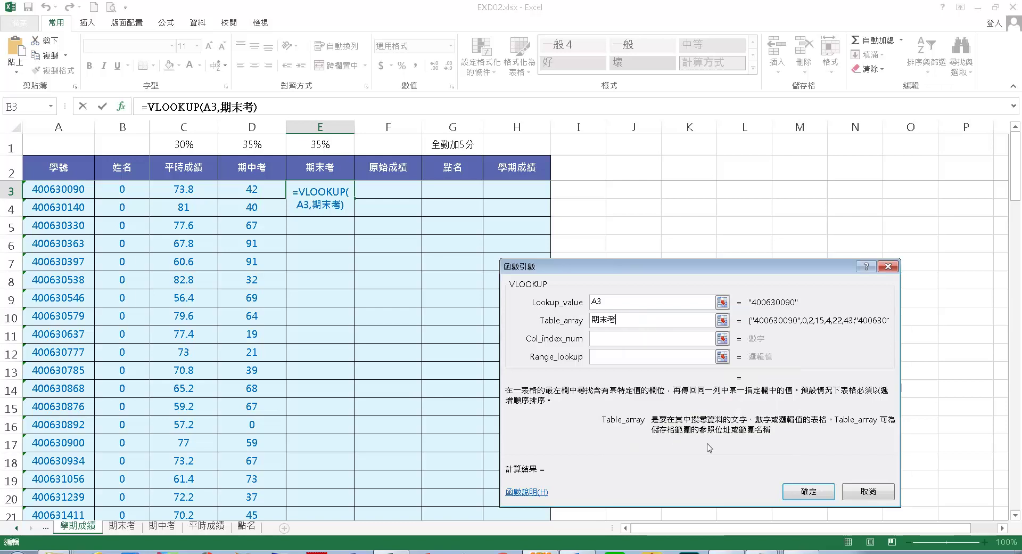
# Step: Complete the E3 VLOOKUP with column index 7 and range lookup 0, and fill it down the 期末考 column
pyautogui.click(606, 343)
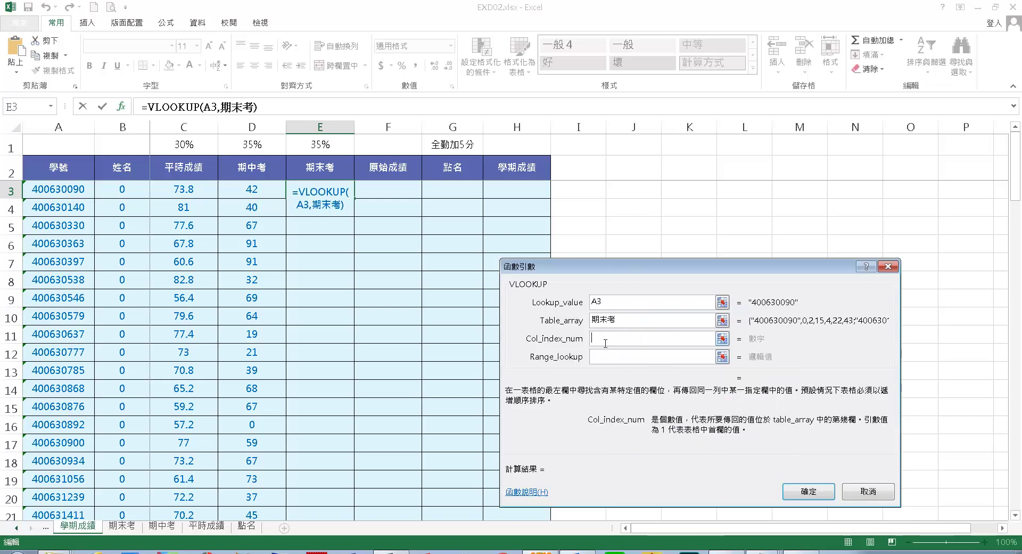
pyautogui.click(626, 322)
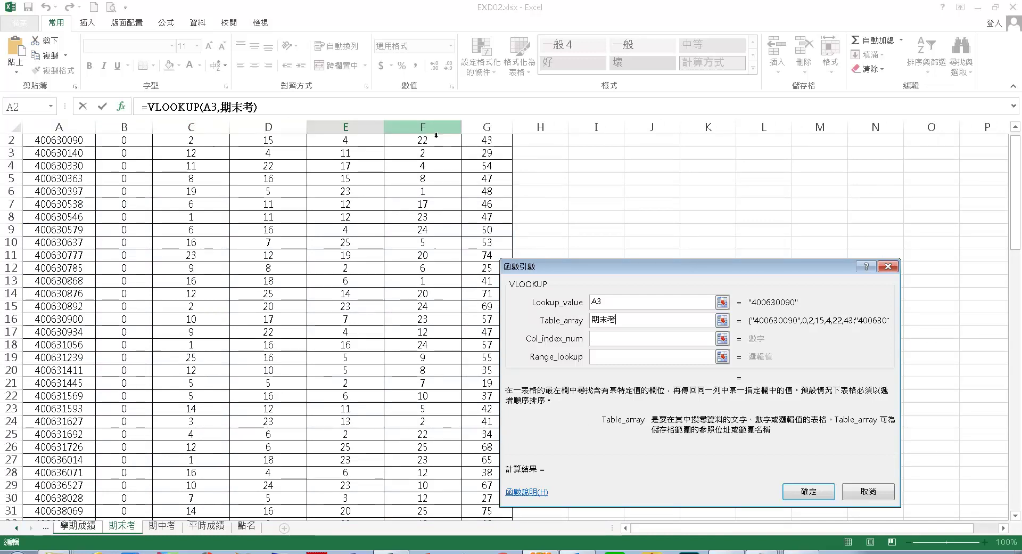
pyautogui.click(609, 344)
pyautogui.write('7')
pyautogui.press('Tab')
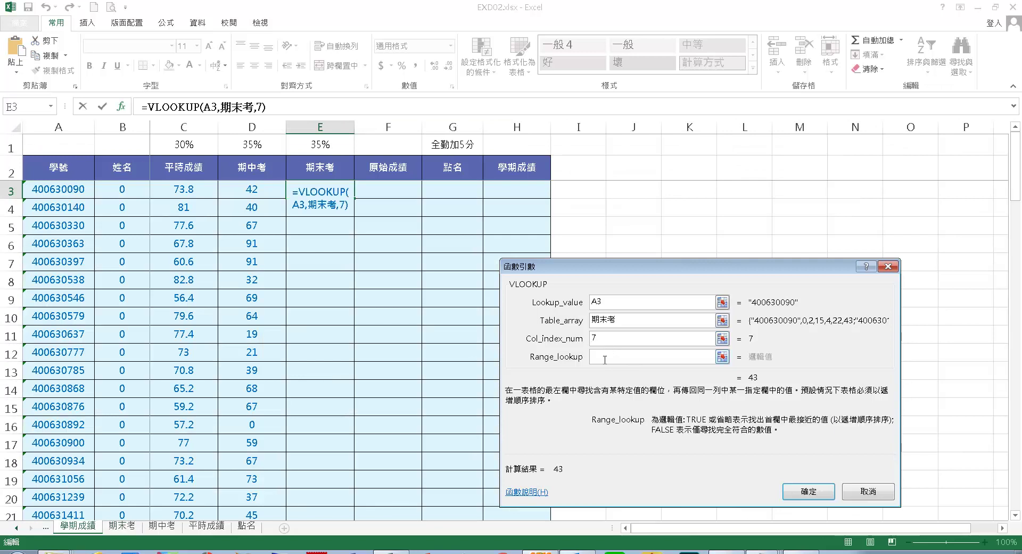
pyautogui.write('0')
pyautogui.click(829, 496)
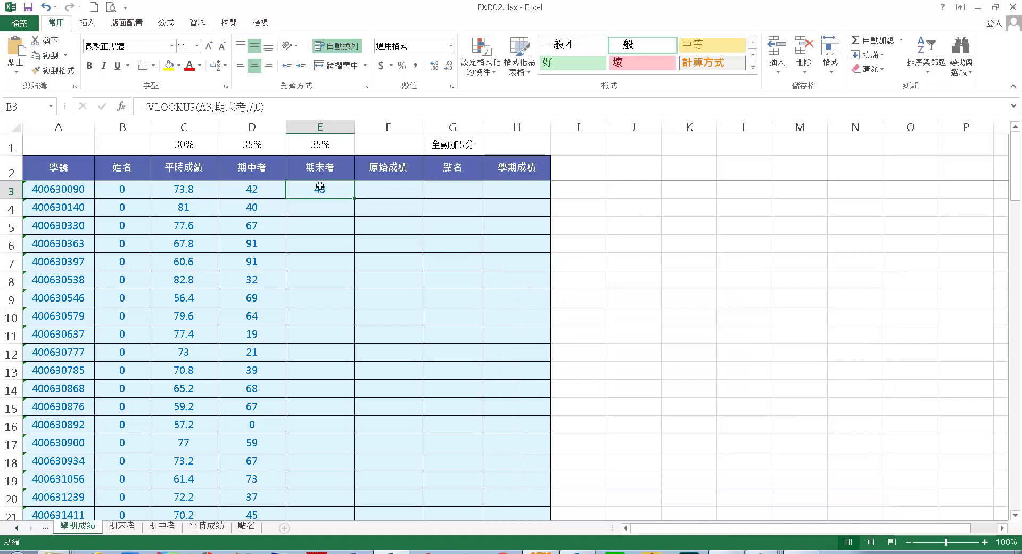
pyautogui.doubleClick(358, 201)
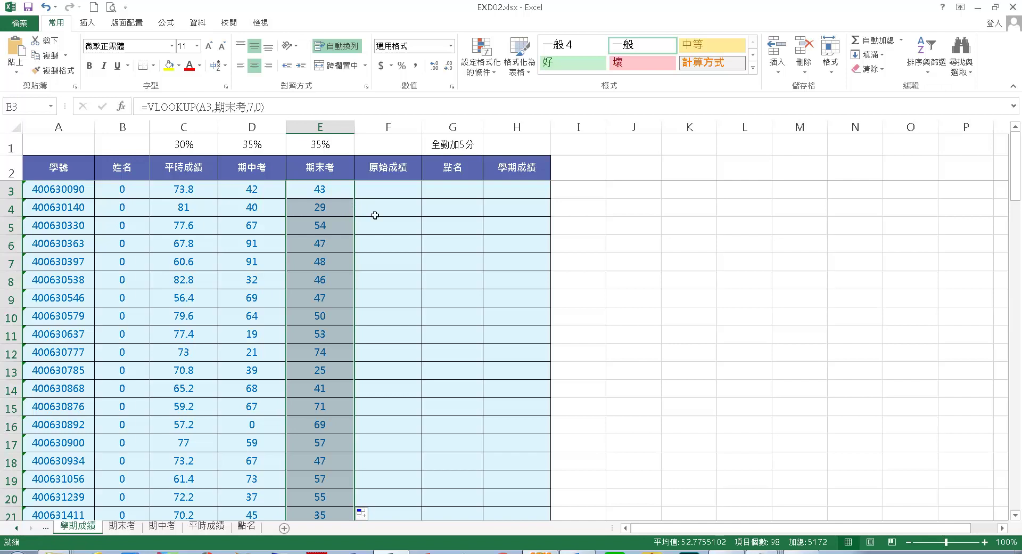
# Step: Start a SUMPRODUCT formula in cell F3 of the 原始成績 column, with its function arguments open
pyautogui.click(399, 195)
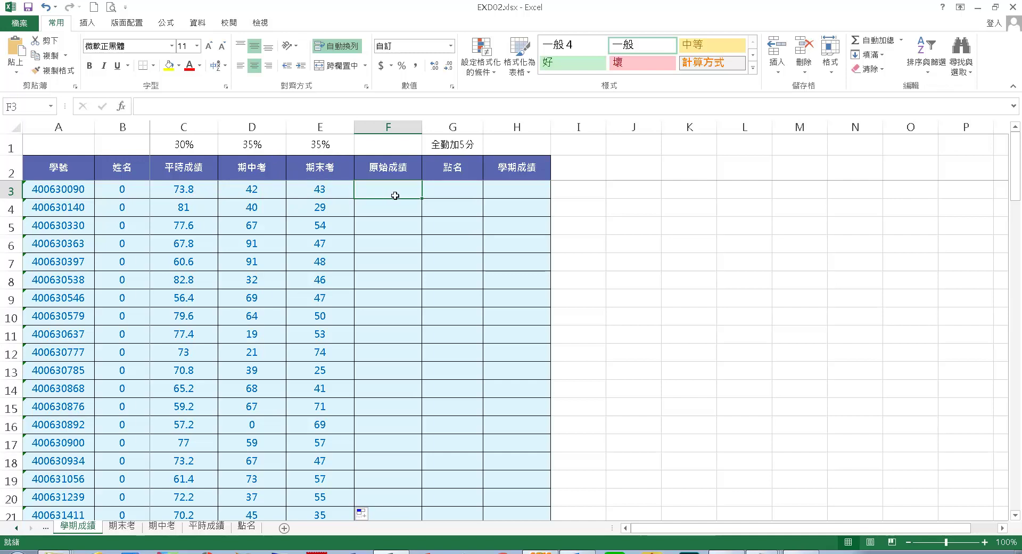
pyautogui.write('=')
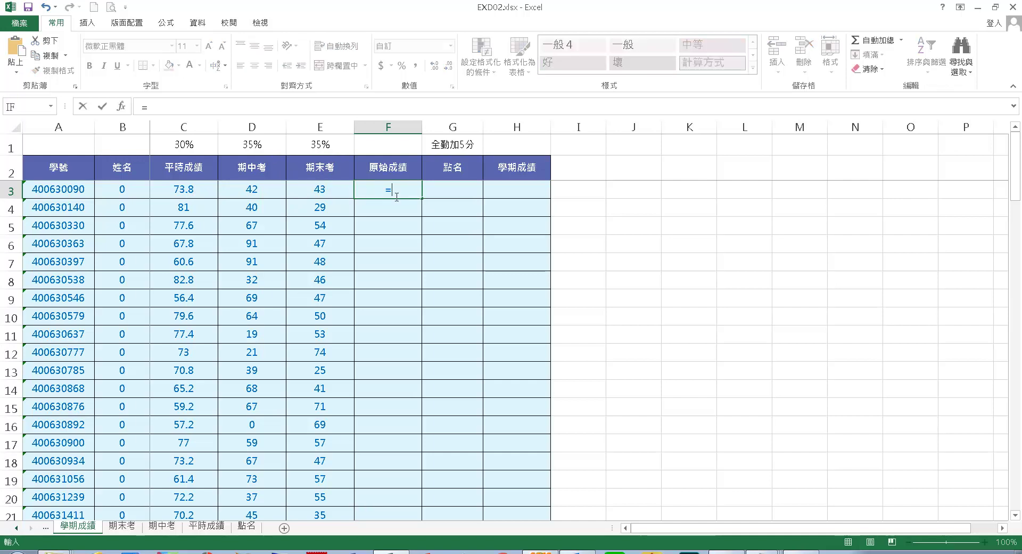
pyautogui.write('sum')
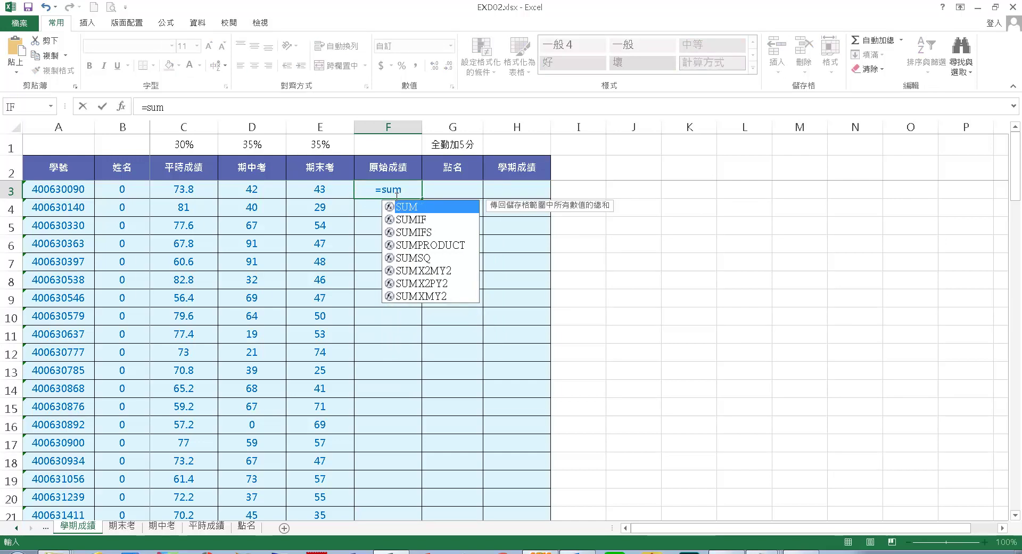
pyautogui.write('p')
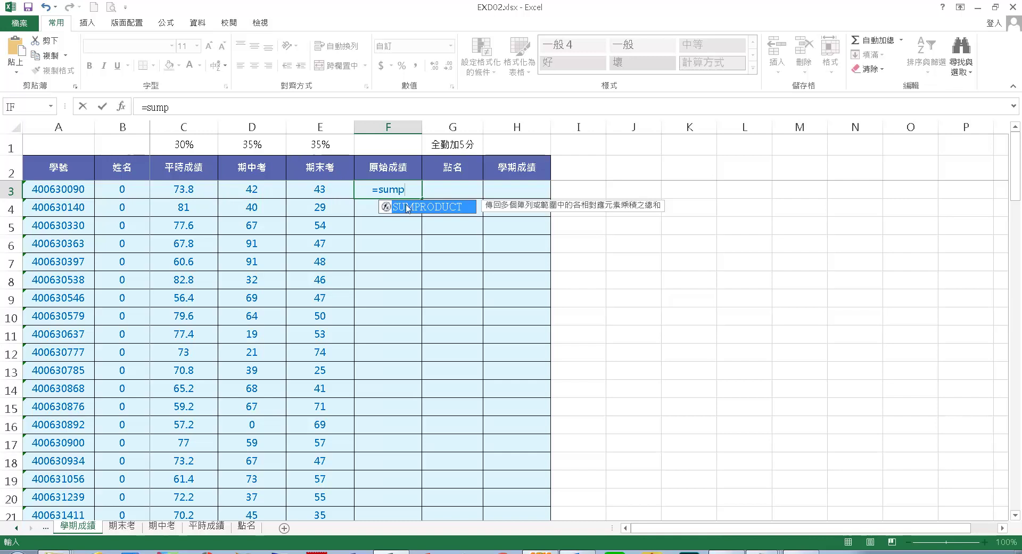
pyautogui.doubleClick(426, 207)
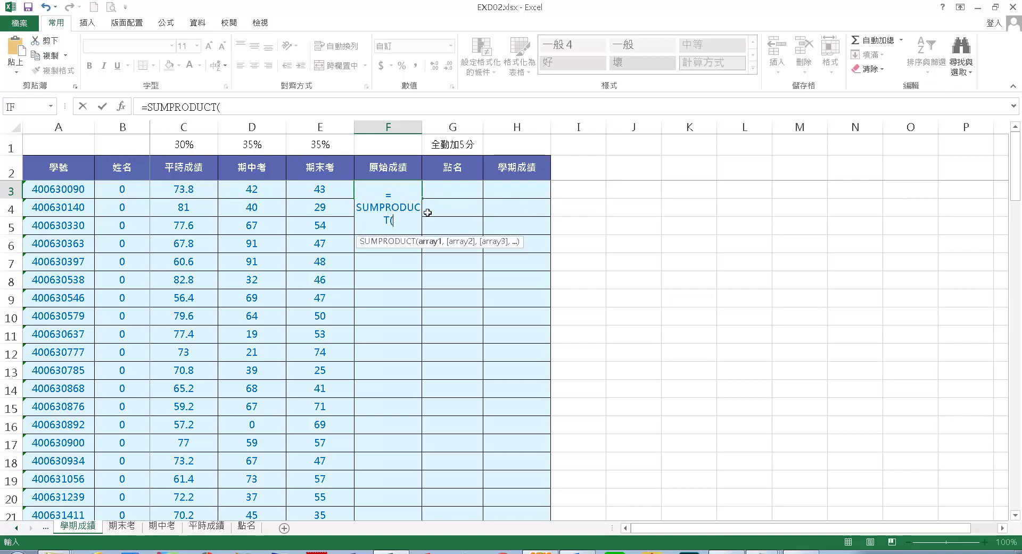
pyautogui.click(124, 108)
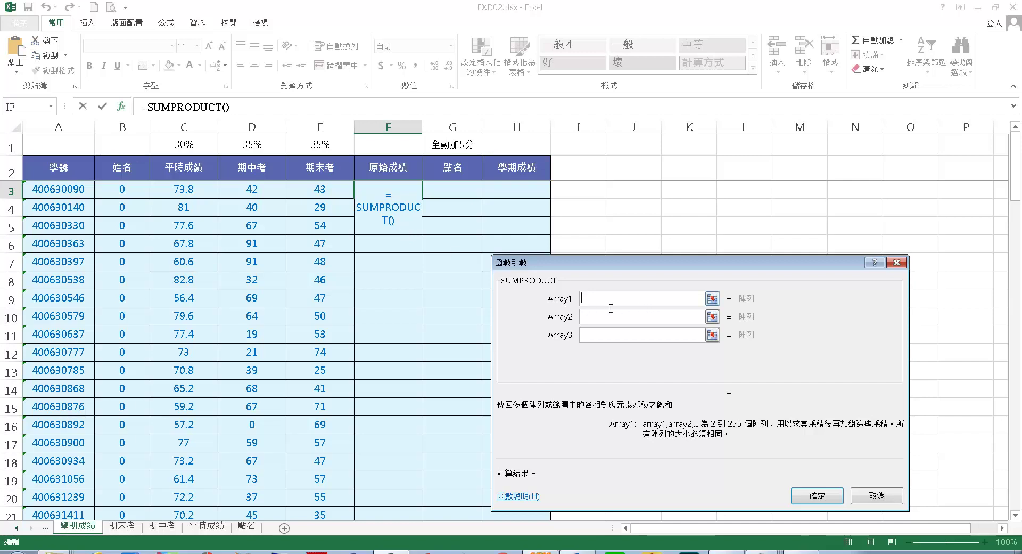
# Step: Complete the F3 SUMPRODUCT with the scores C3:E3 and the absolute weights $C$1:$E$1, and fill it down the 原始成績 column
pyautogui.moveTo(191, 195); pyautogui.dragTo(329, 197)
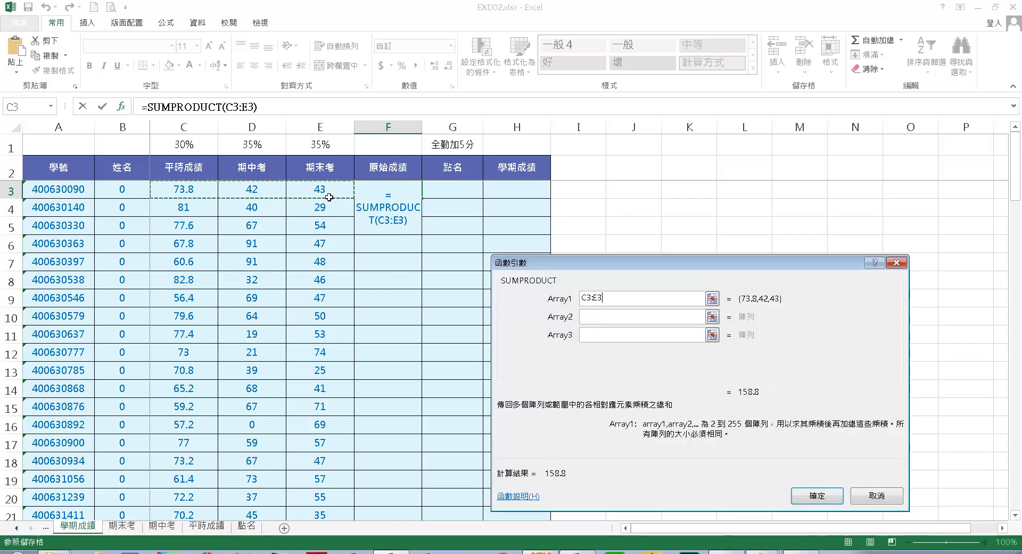
pyautogui.click(594, 322)
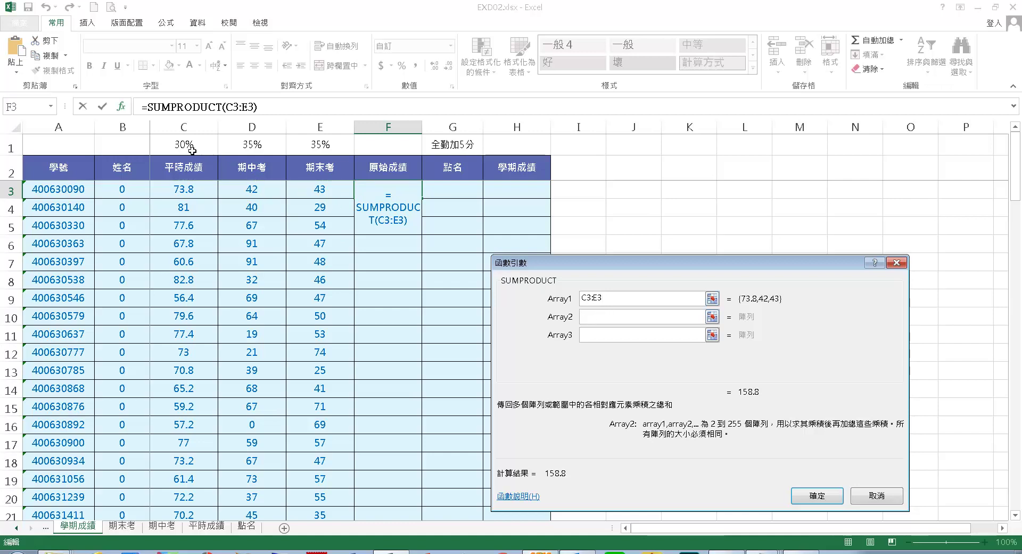
pyautogui.moveTo(192, 150); pyautogui.dragTo(335, 151)
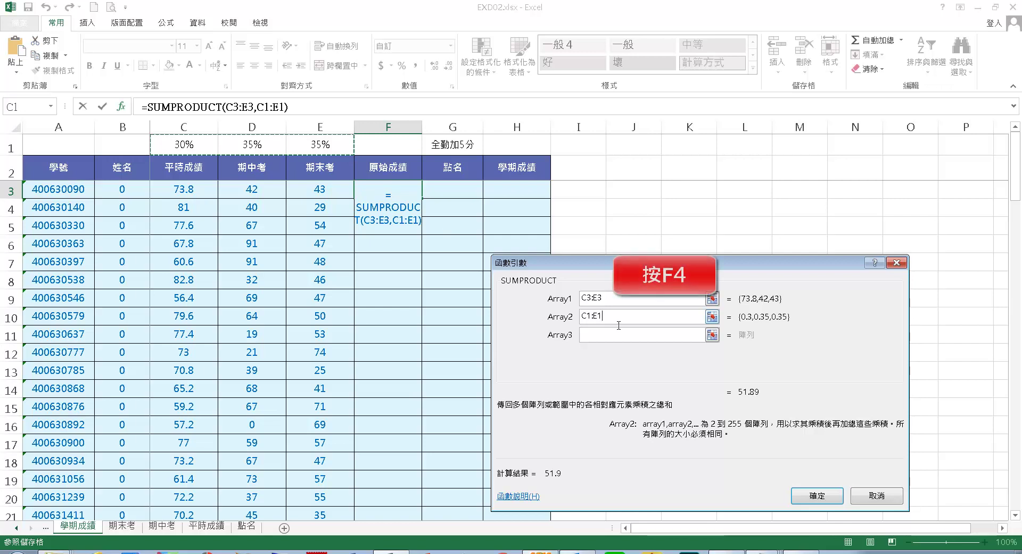
pyautogui.press('F4')
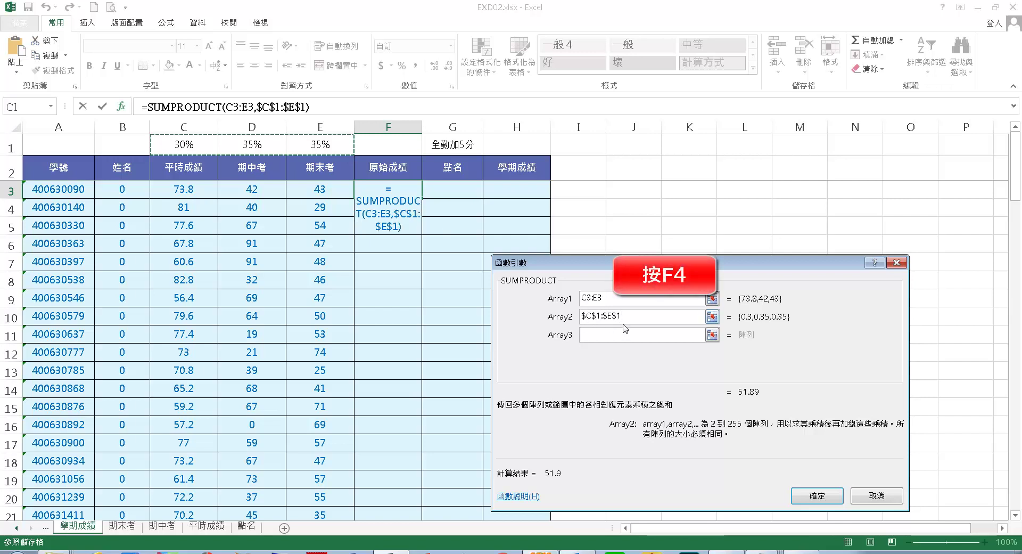
pyautogui.click(825, 499)
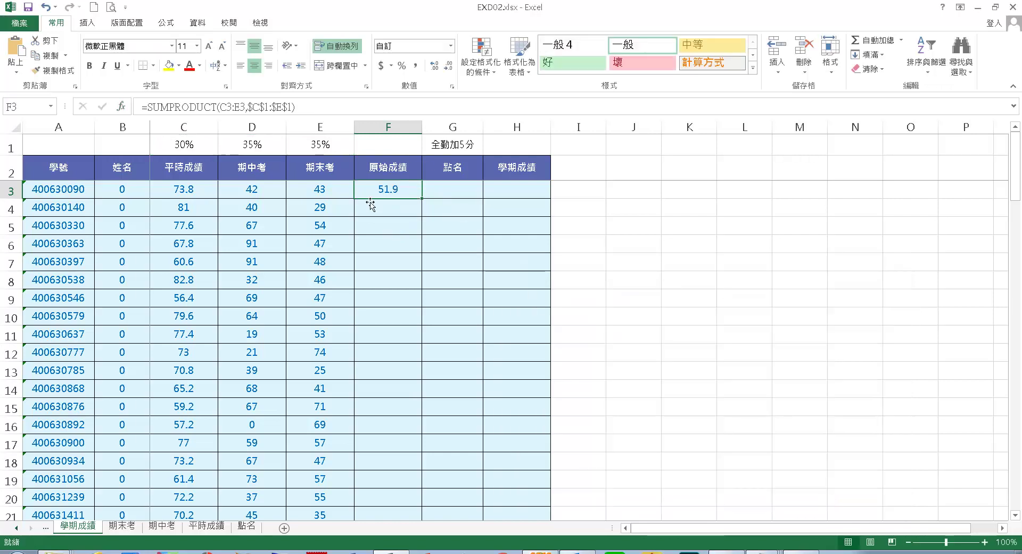
pyautogui.doubleClick(423, 199)
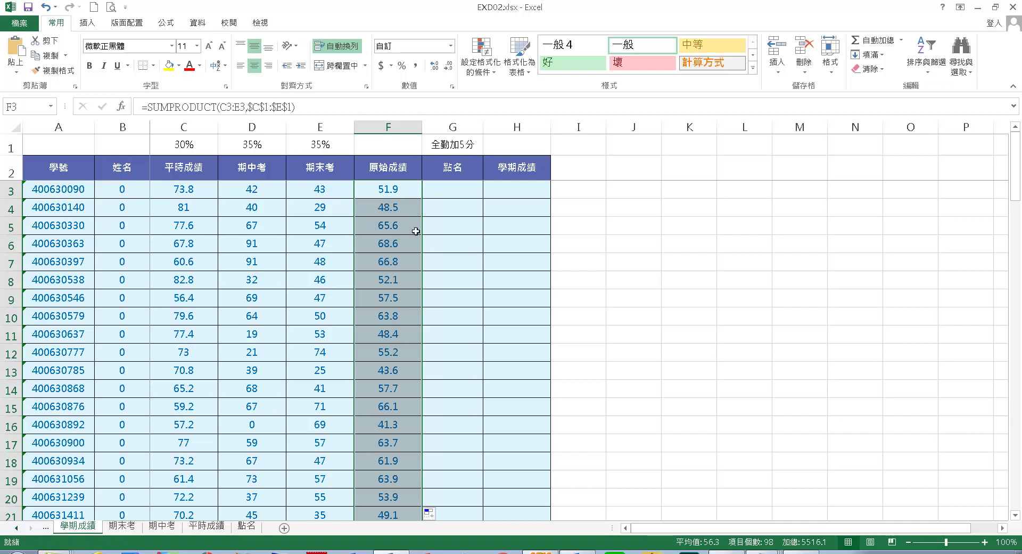
# Step: Start a VLOOKUP formula in cell G3 of the 點名 column, with its function arguments open and A3 as the lookup value
pyautogui.click(468, 192)
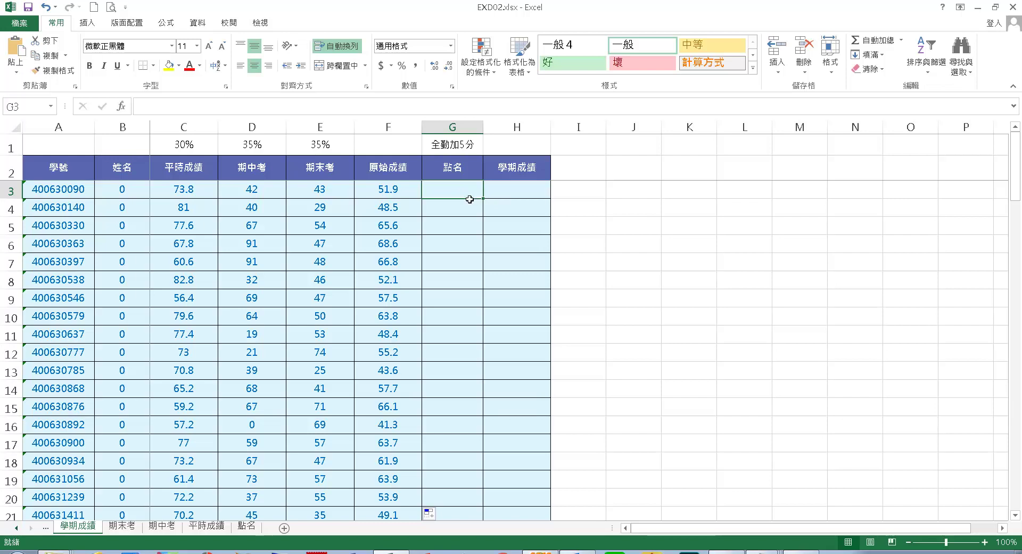
pyautogui.write('=vlo')
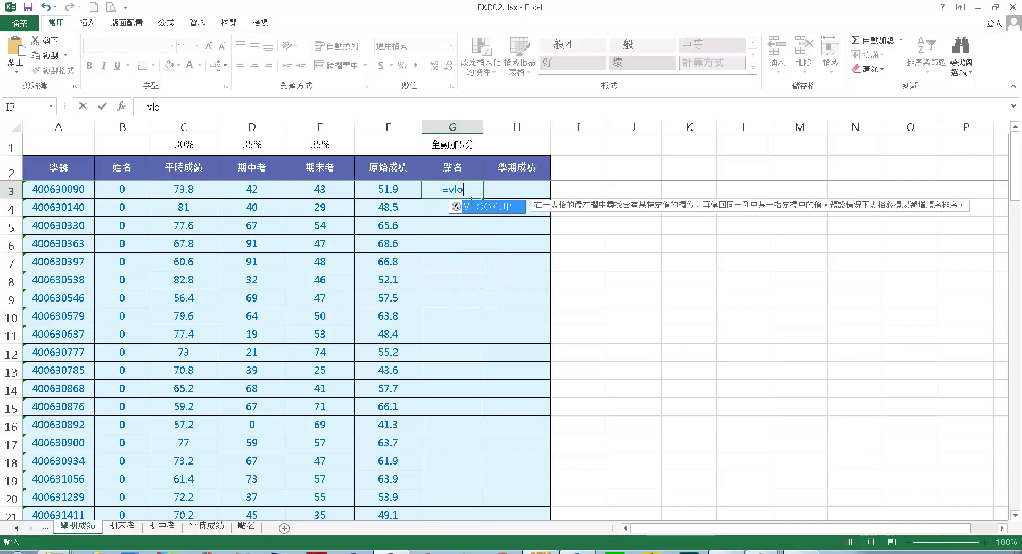
pyautogui.doubleClick(501, 209)
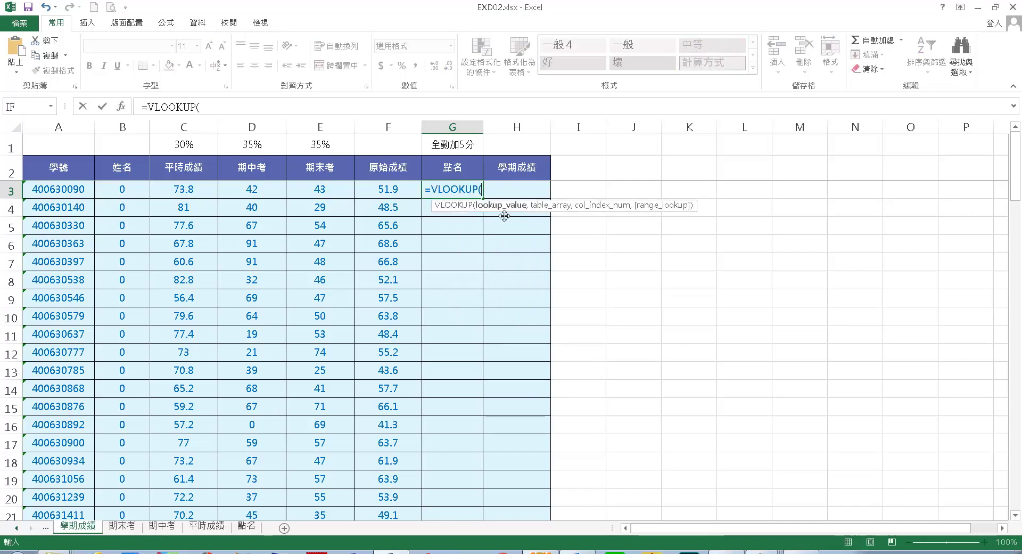
pyautogui.click(123, 108)
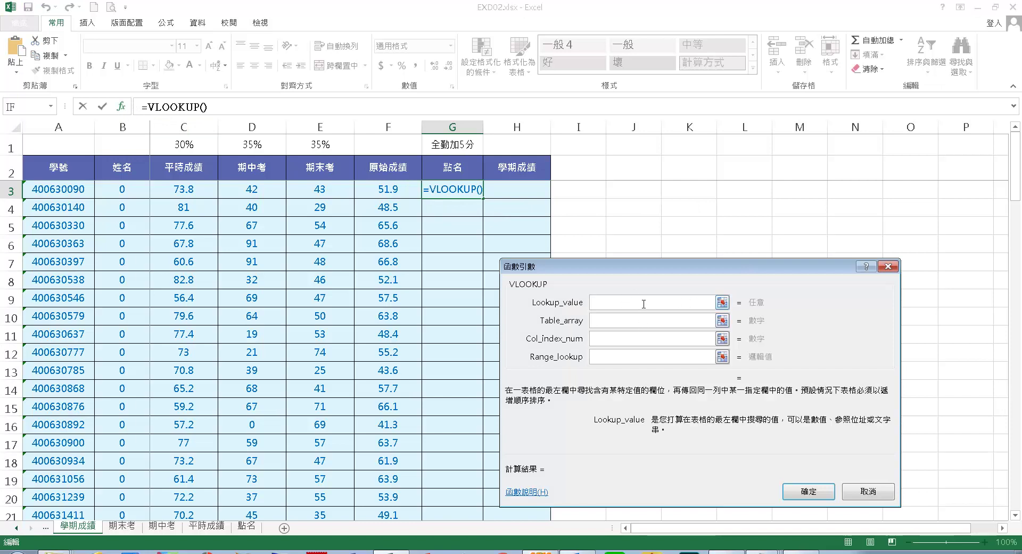
pyautogui.click(82, 193)
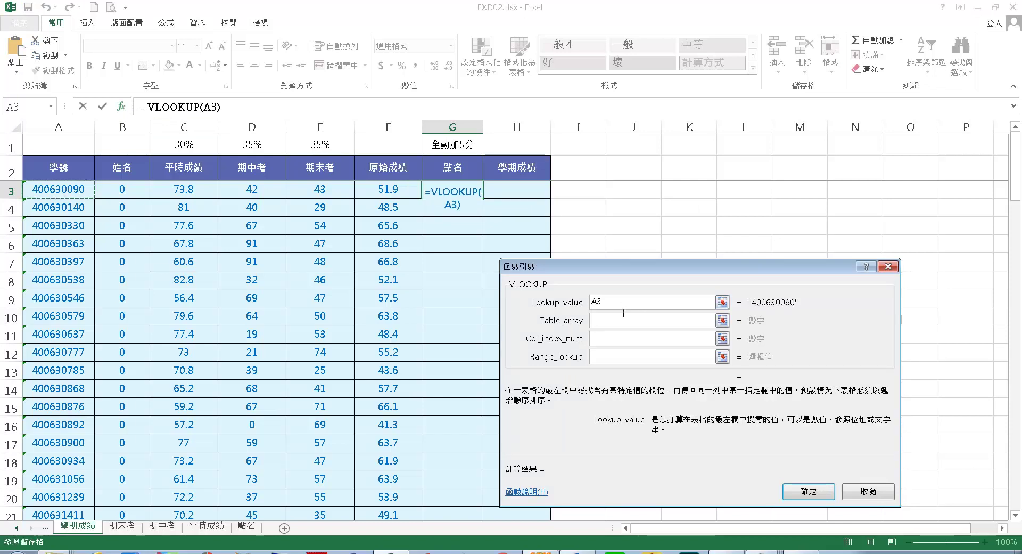
# Step: Use the named range 點名 as the table array of the VLOOKUP formula in G3
pyautogui.click(603, 328)
pyautogui.press('F3')
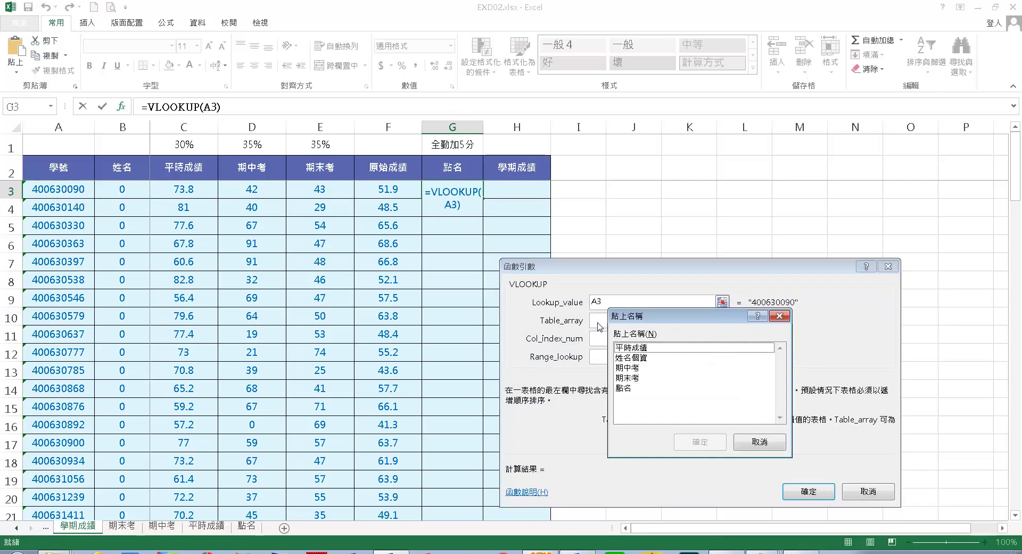
pyautogui.click(638, 389)
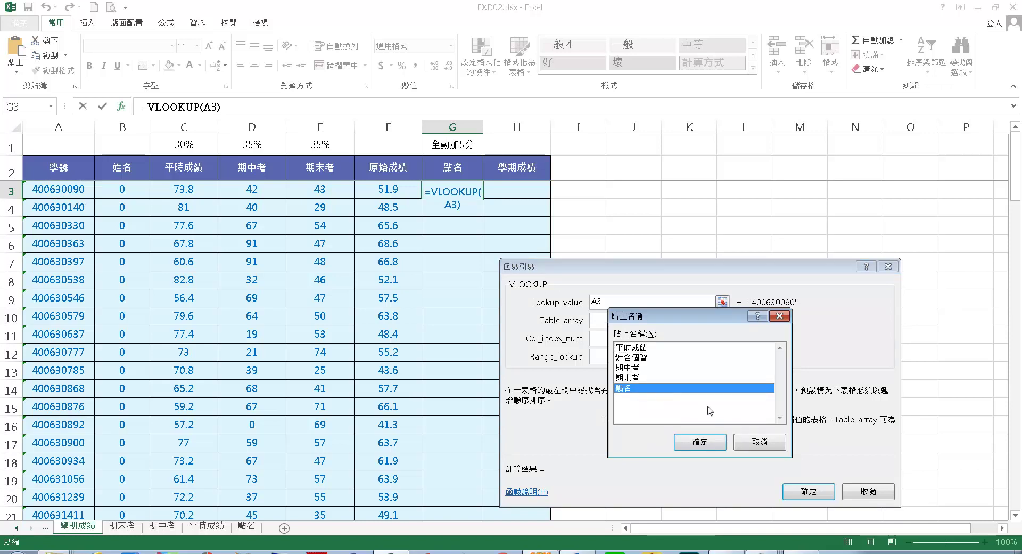
pyautogui.click(708, 443)
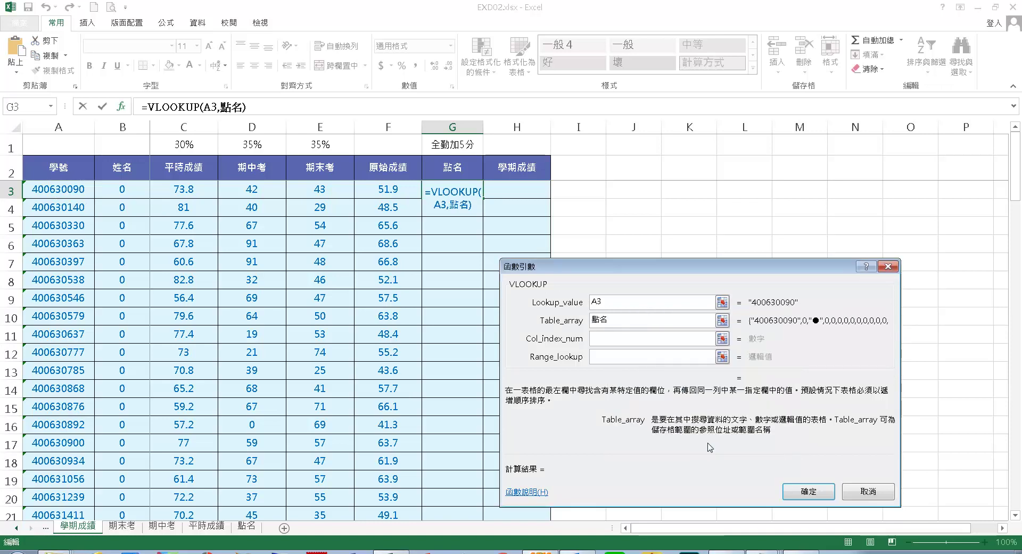
# Step: Complete the G3 VLOOKUP with column index 16 for the attendance score and range lookup 0
pyautogui.click(601, 345)
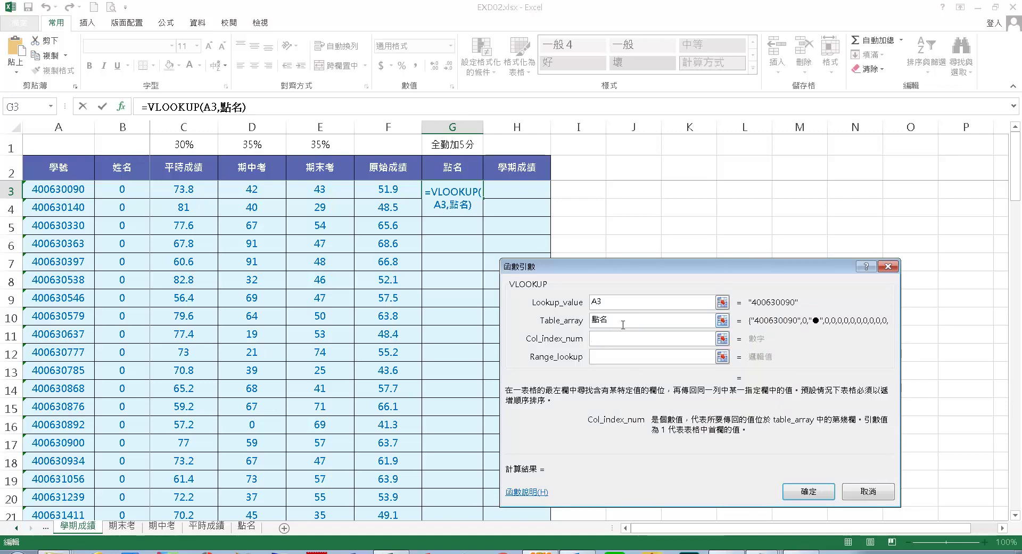
pyautogui.click(623, 324)
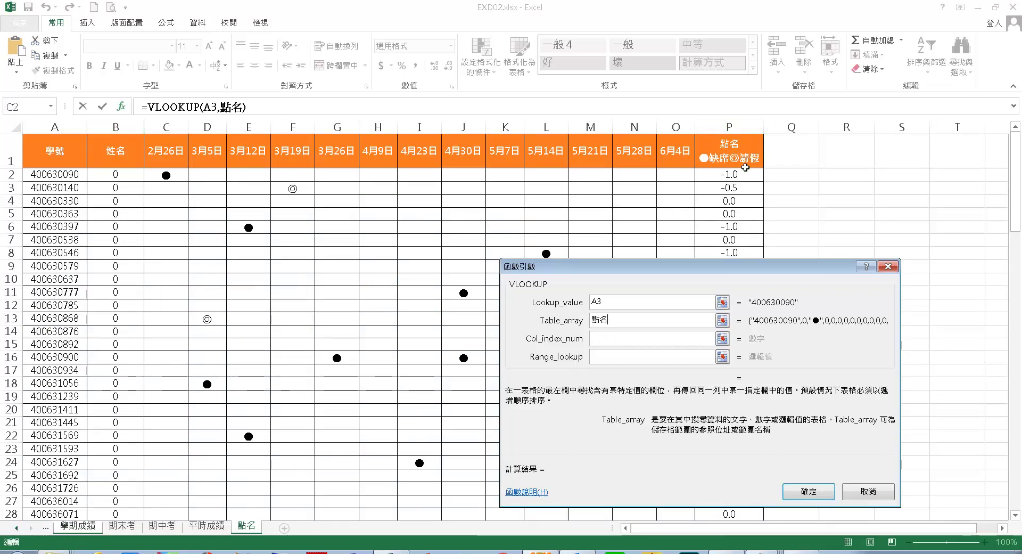
pyautogui.click(608, 344)
pyautogui.write('16')
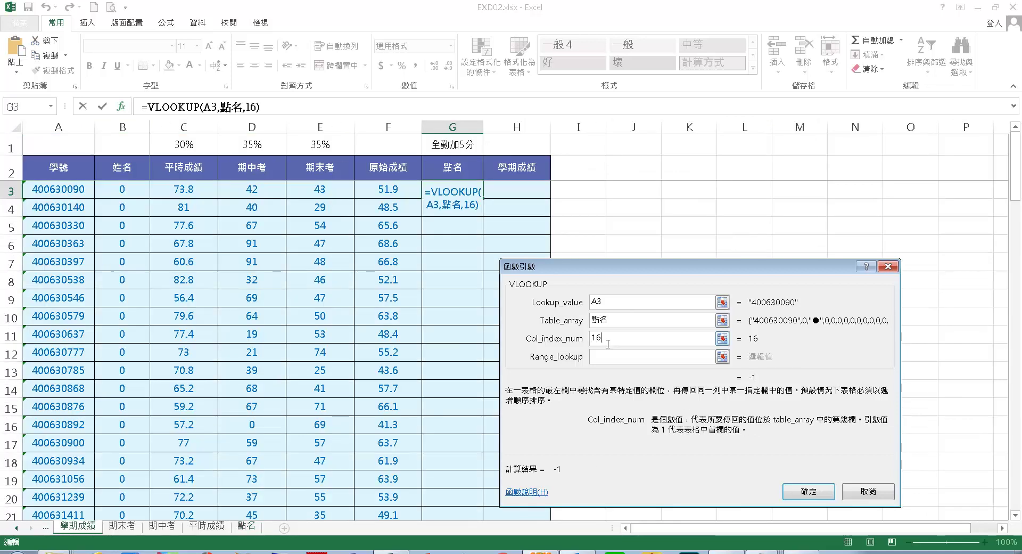
pyautogui.click(611, 356)
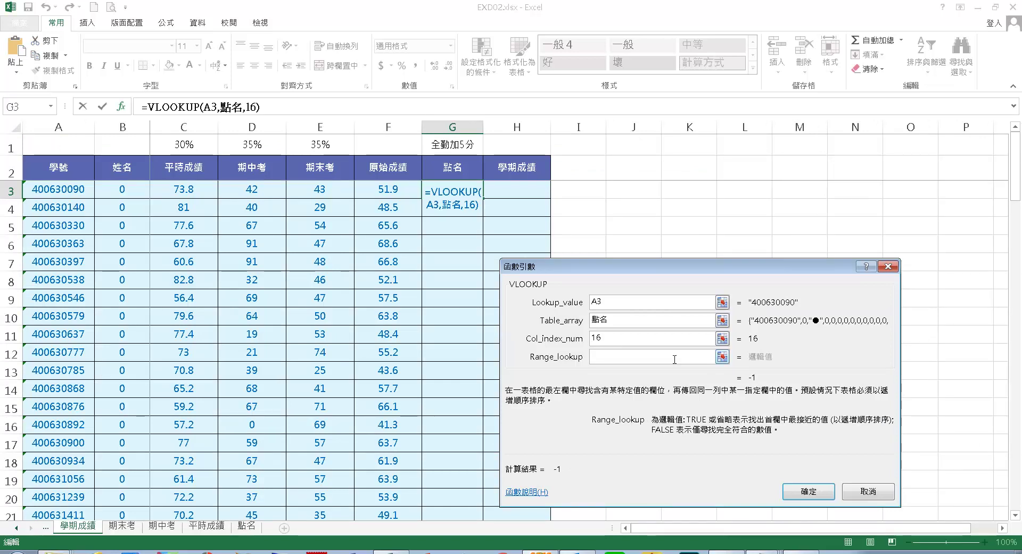
pyautogui.write('0')
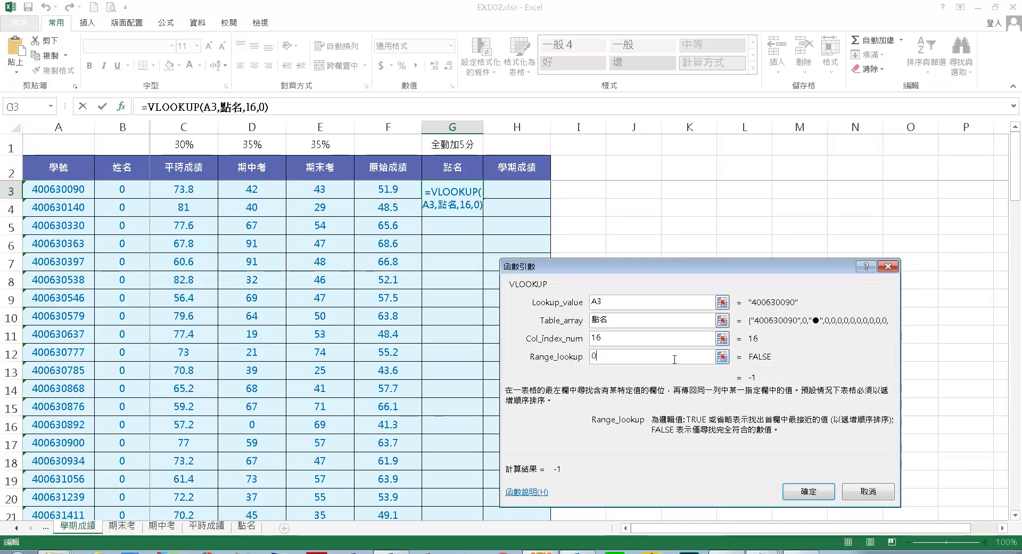
pyautogui.click(809, 490)
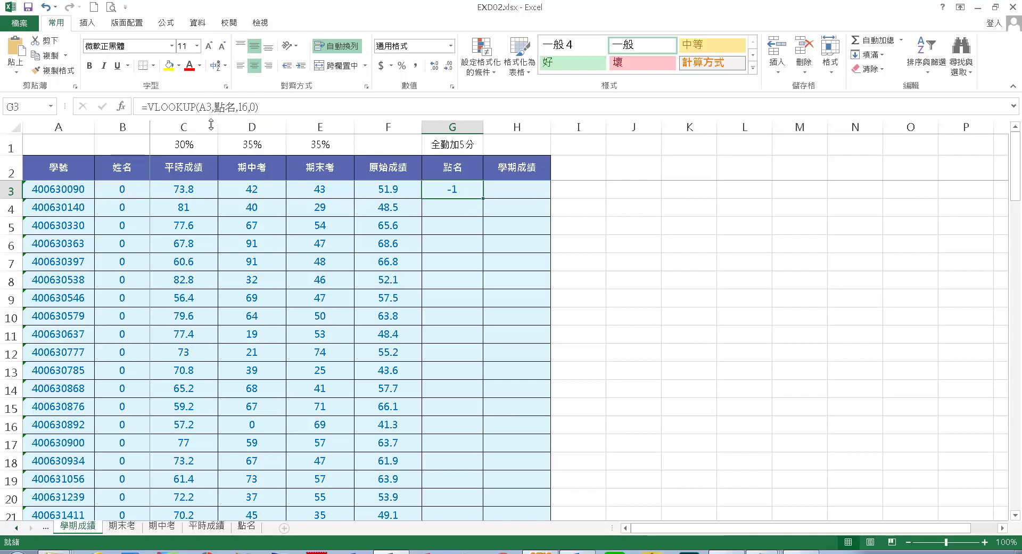
# Step: Wrap the G3 VLOOKUP in an IF that gives 5 when the lookup equals 0 and otherwise 0, and fill it down the 點名 column
pyautogui.click(153, 111)
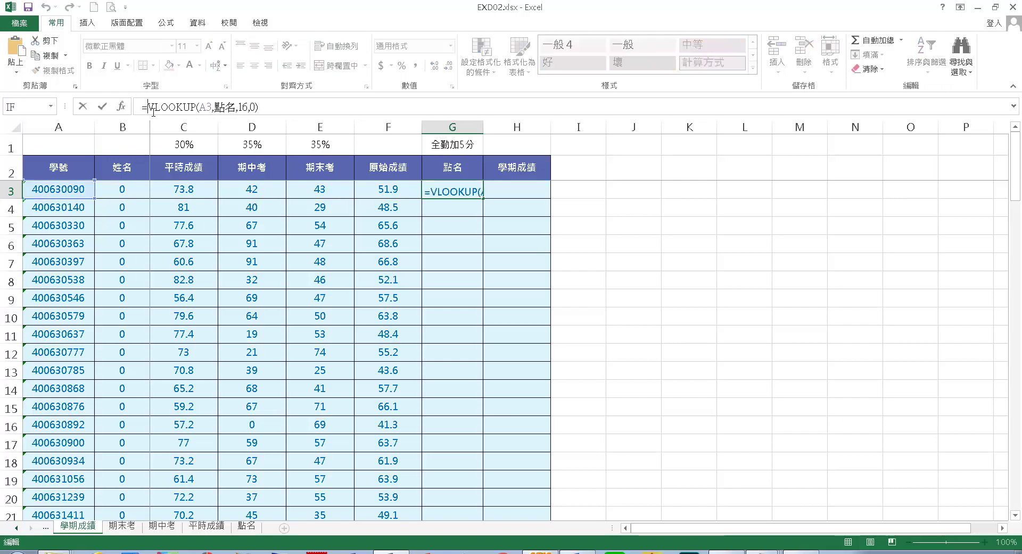
pyautogui.write('if')
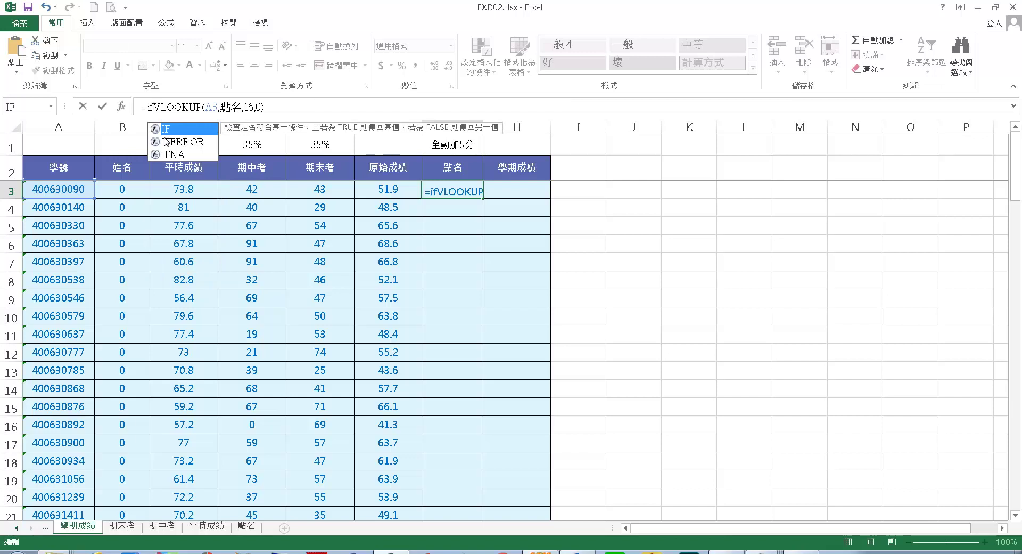
pyautogui.write('(')
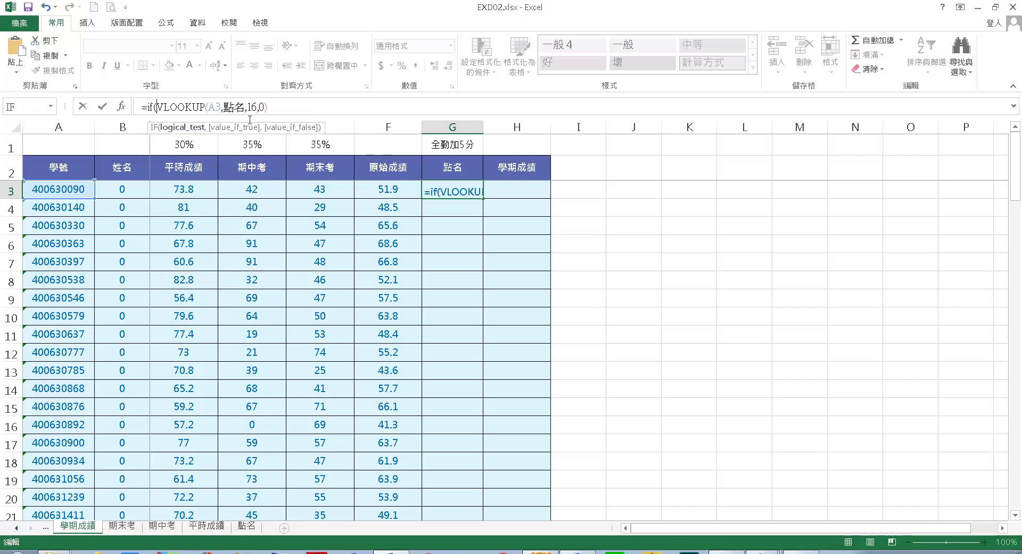
pyautogui.write(')=')
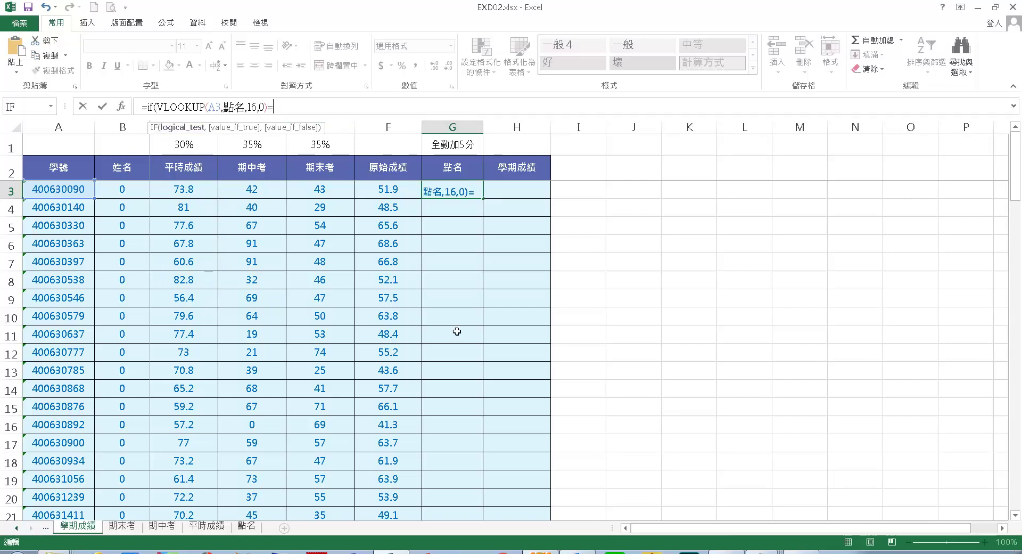
pyautogui.write('0,')
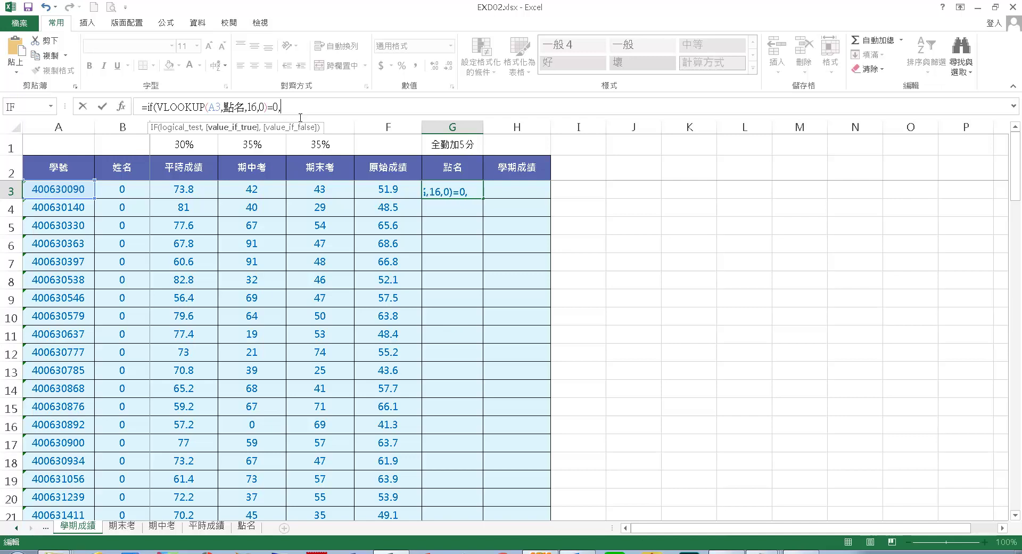
pyautogui.write('5,')
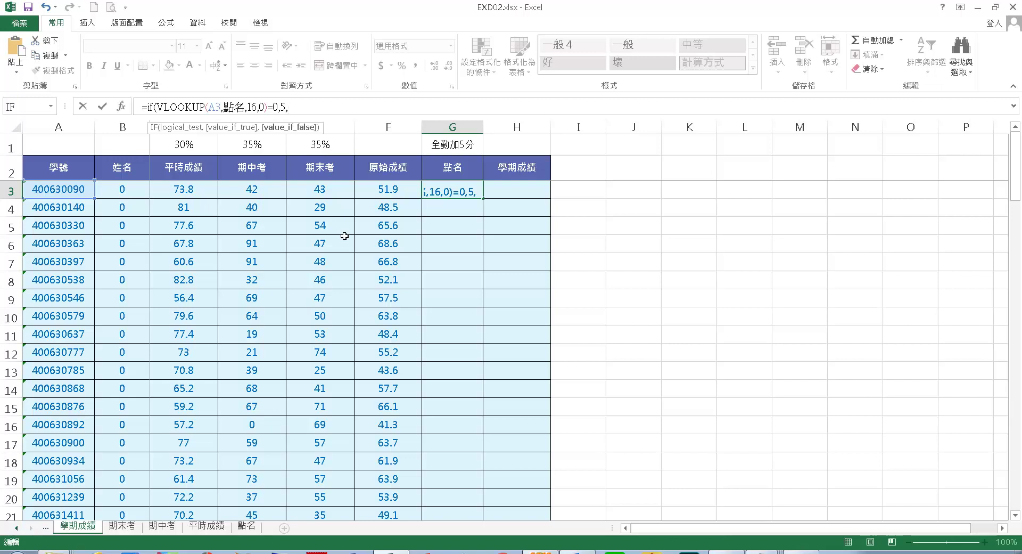
pyautogui.write('0')
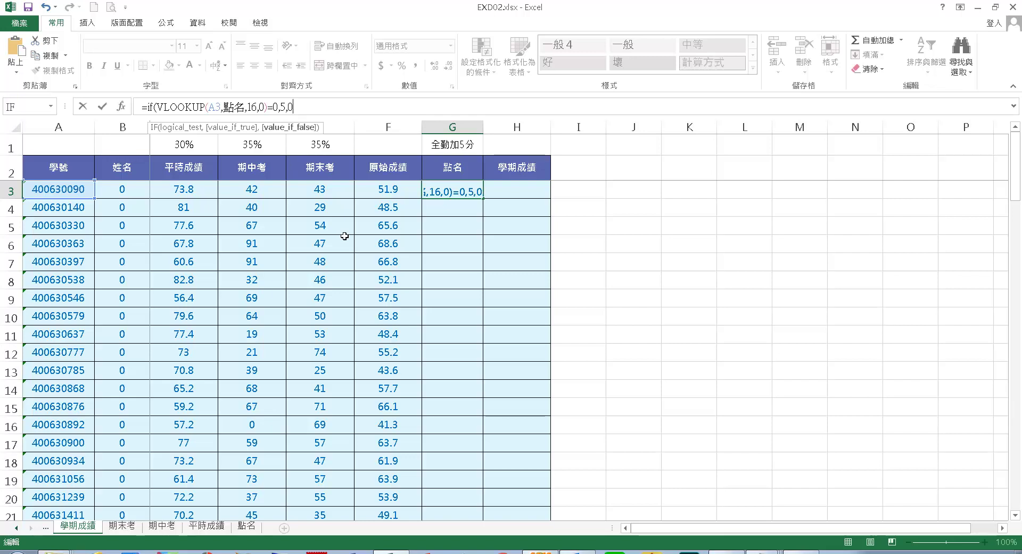
pyautogui.write(')')
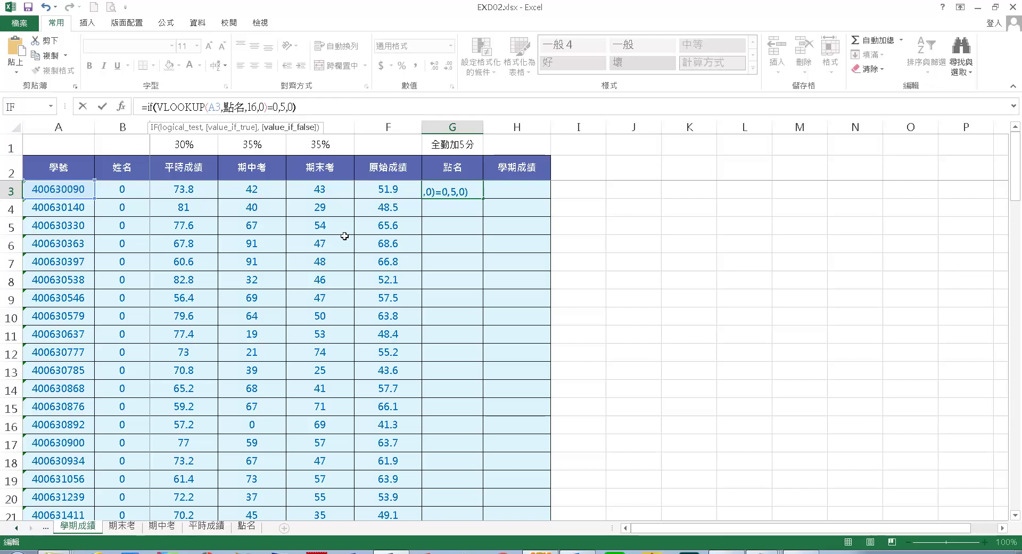
pyautogui.click(104, 107)
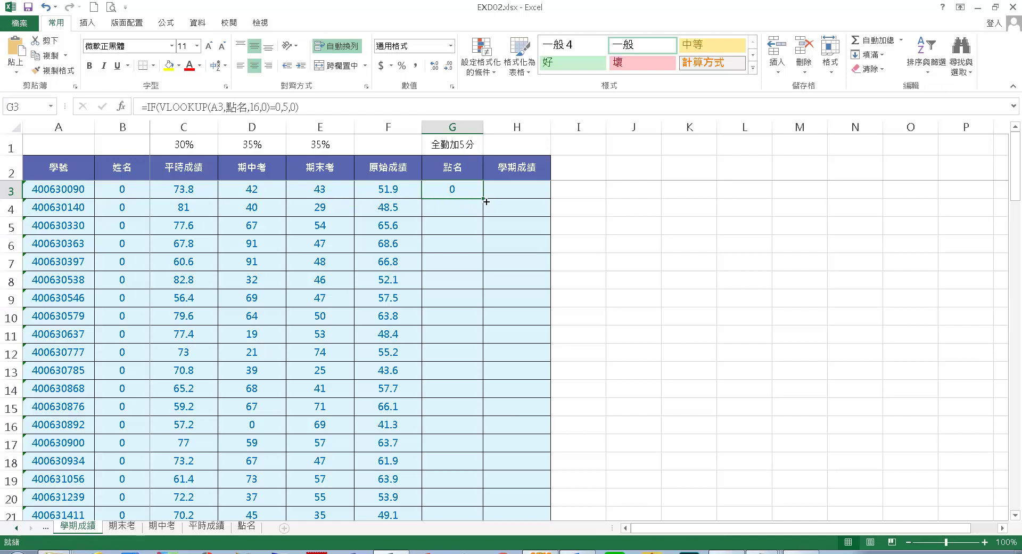
pyautogui.doubleClick(486, 202)
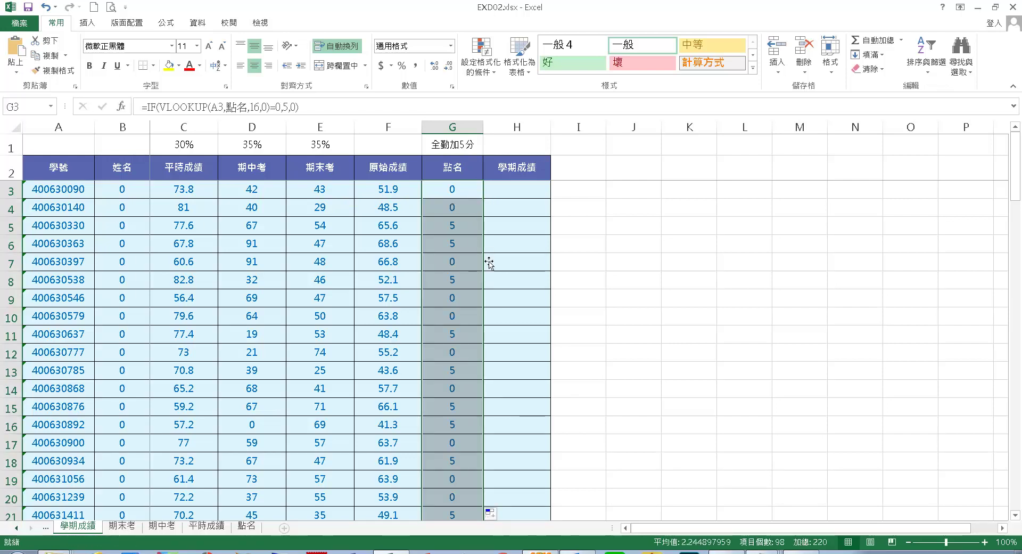
# Step: Enter the formula =F3+G3 in cell H3 of the 學期成績 column
pyautogui.click(530, 192)
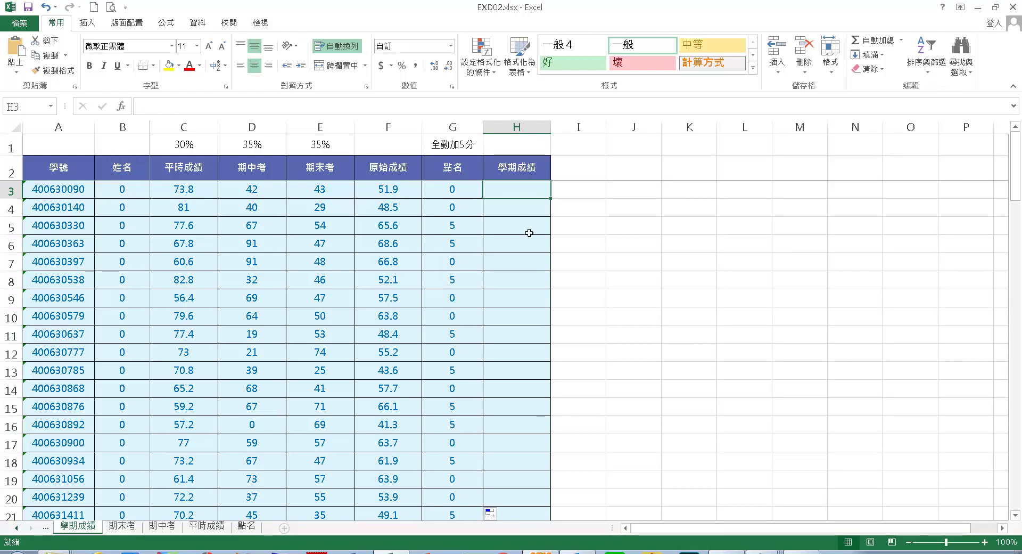
pyautogui.write('=')
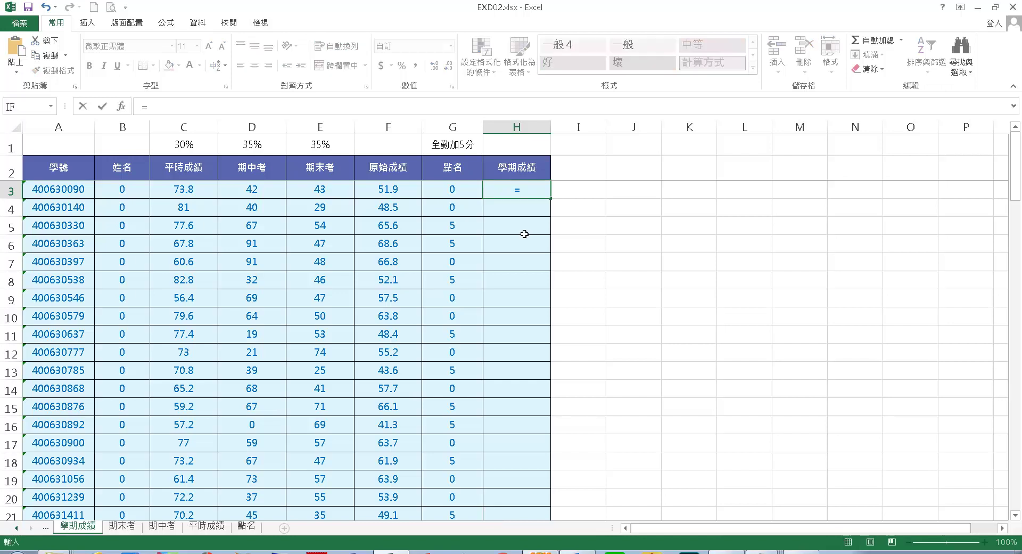
pyautogui.click(406, 195)
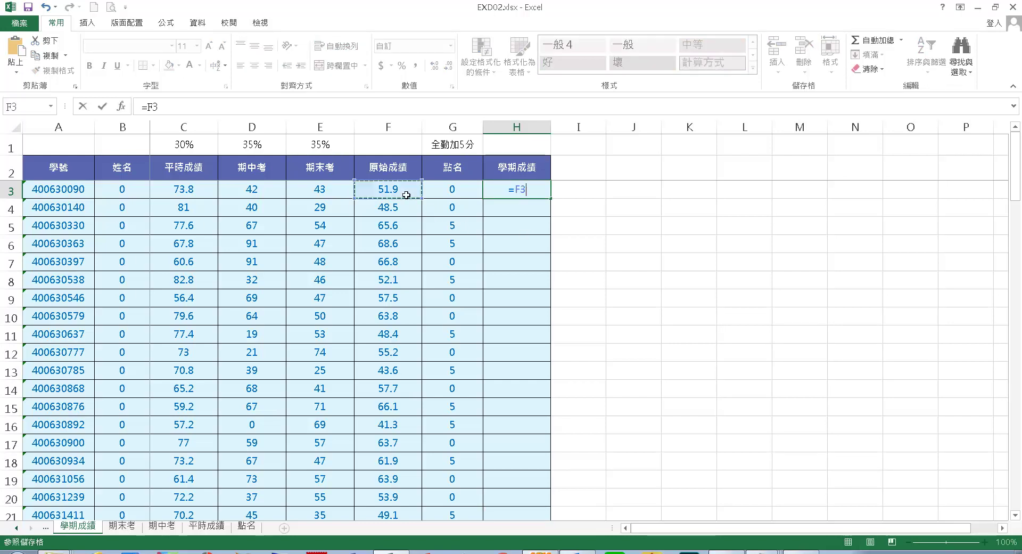
pyautogui.write('+')
pyautogui.click(465, 198)
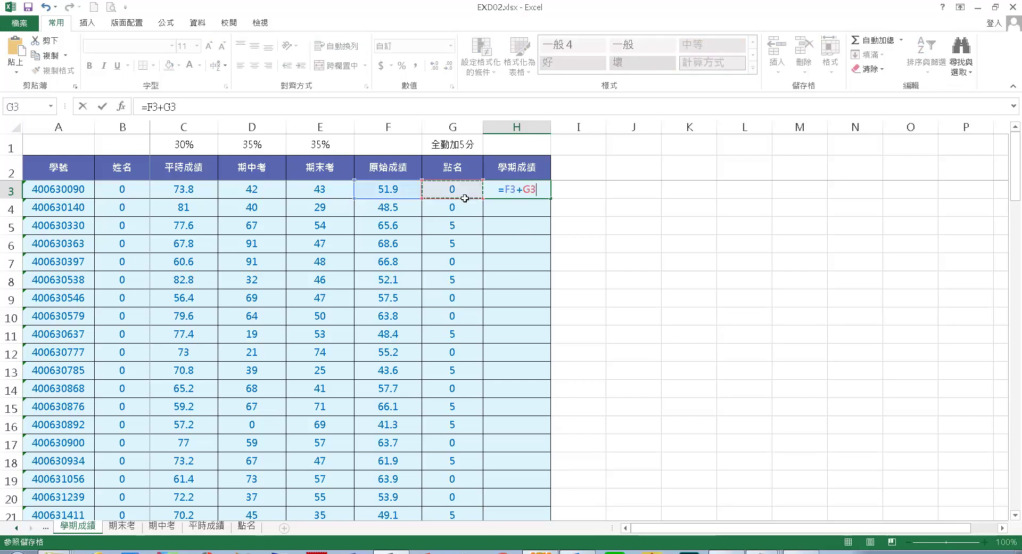
pyautogui.press('Return')
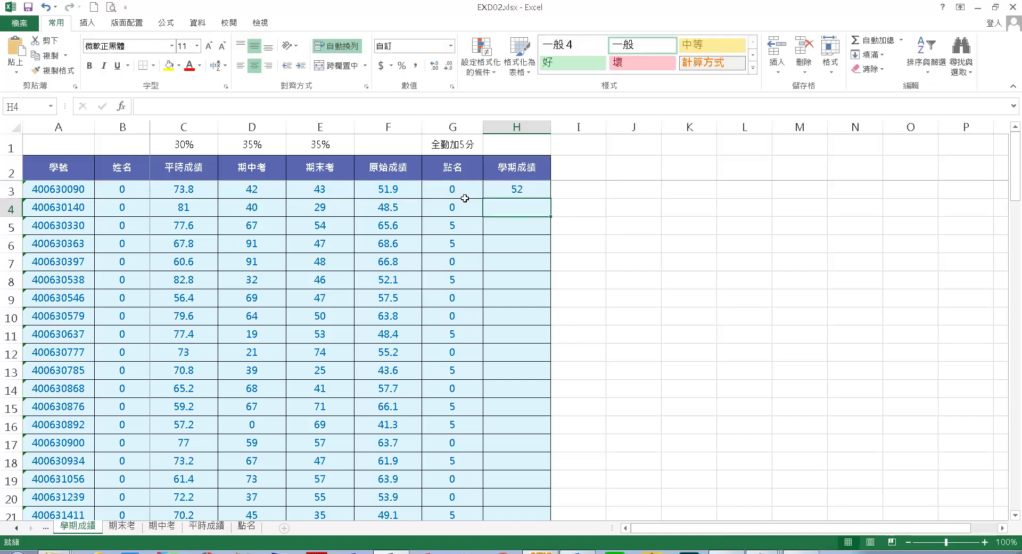
# Step: Wrap the H3 sum in ROUND with 0 decimal digits and fill the formula down the 學期成績 column
pyautogui.click(534, 193)
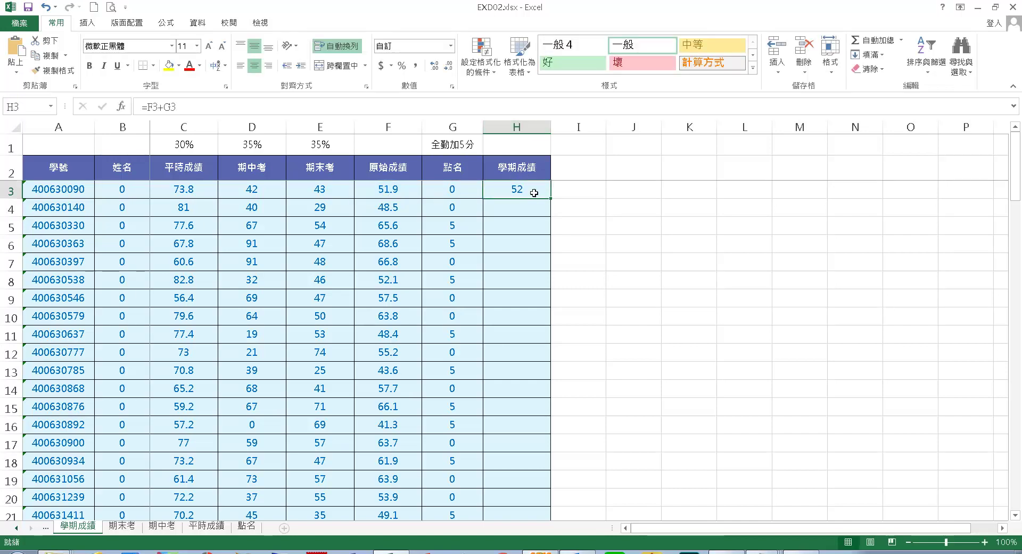
pyautogui.click(153, 107)
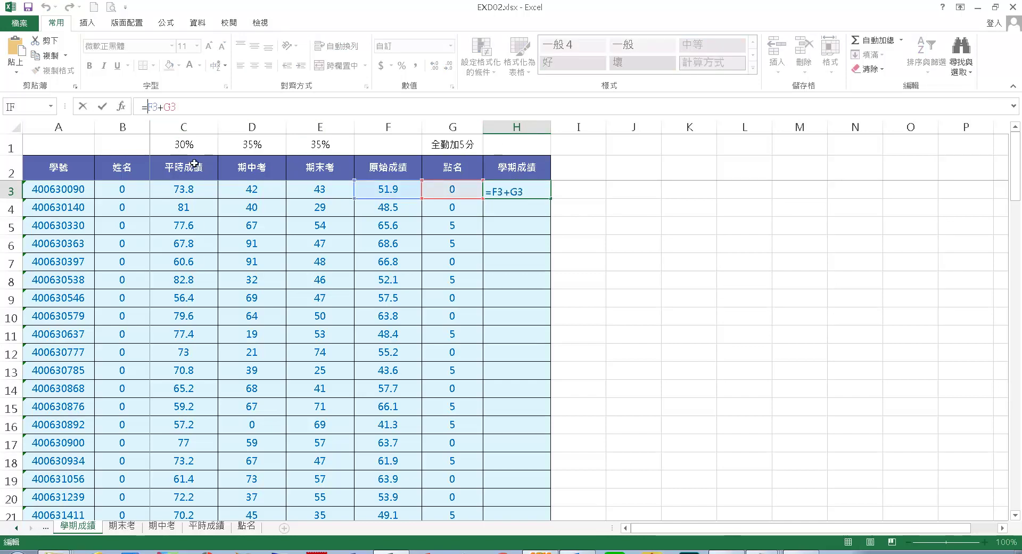
pyautogui.write('roun')
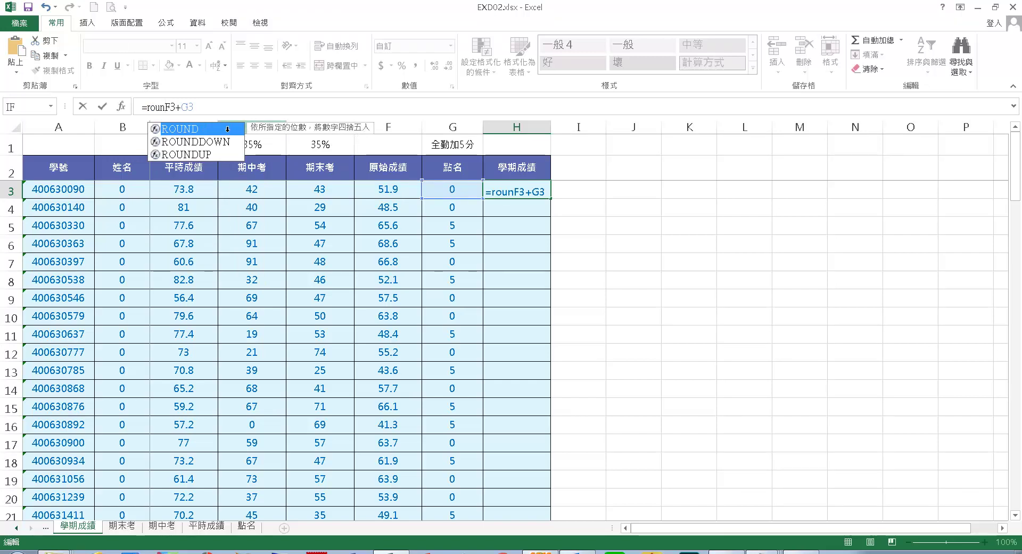
pyautogui.doubleClick(213, 130)
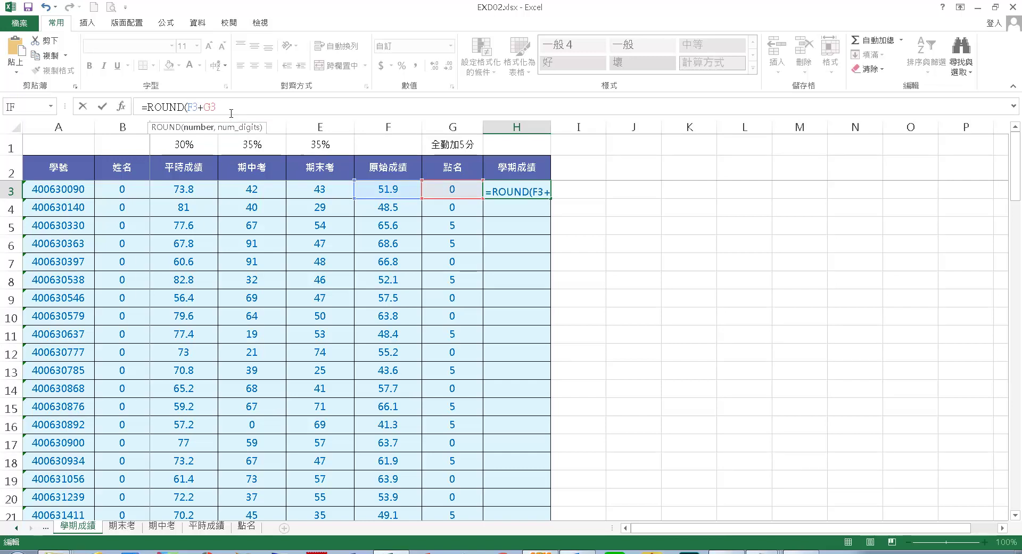
pyautogui.write(',')
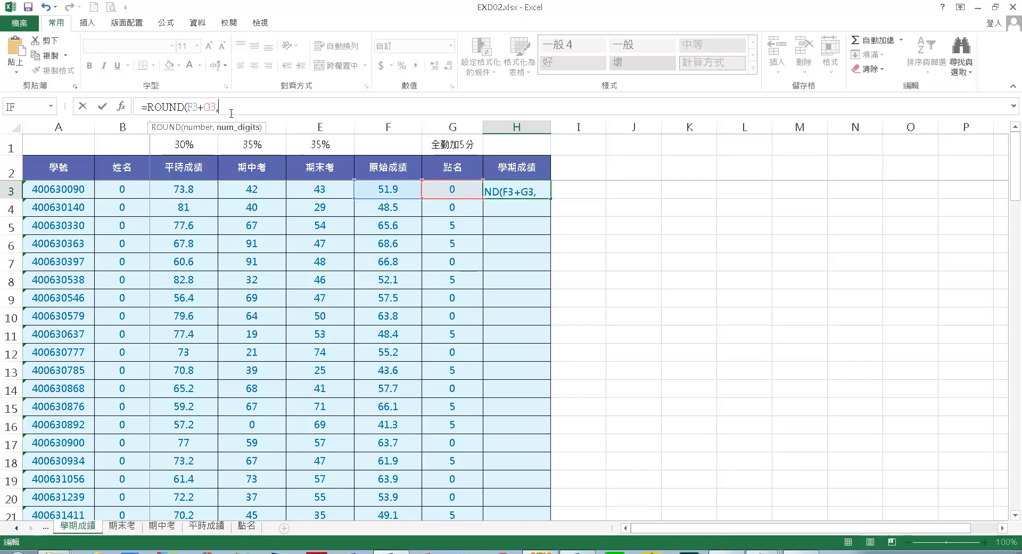
pyautogui.write('0')
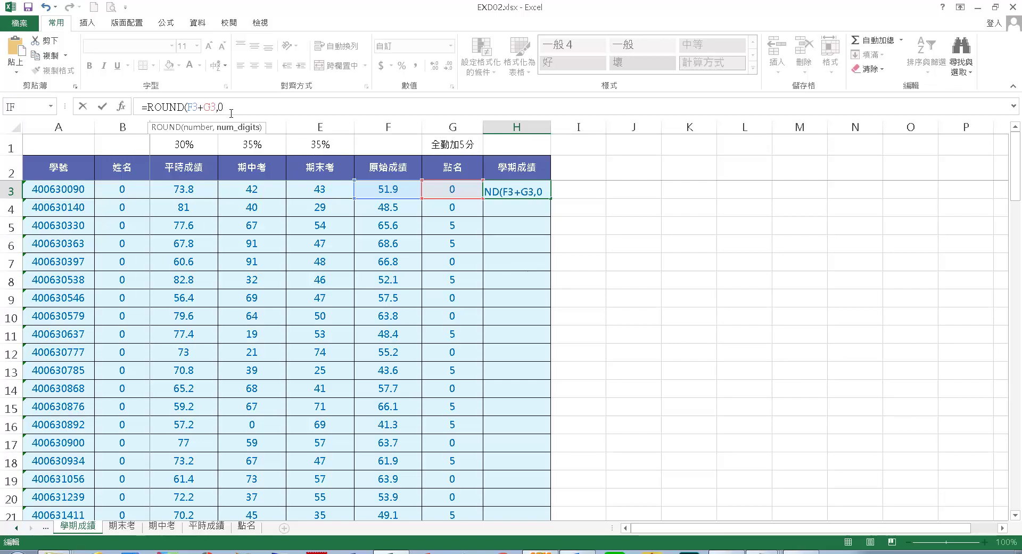
pyautogui.write(')')
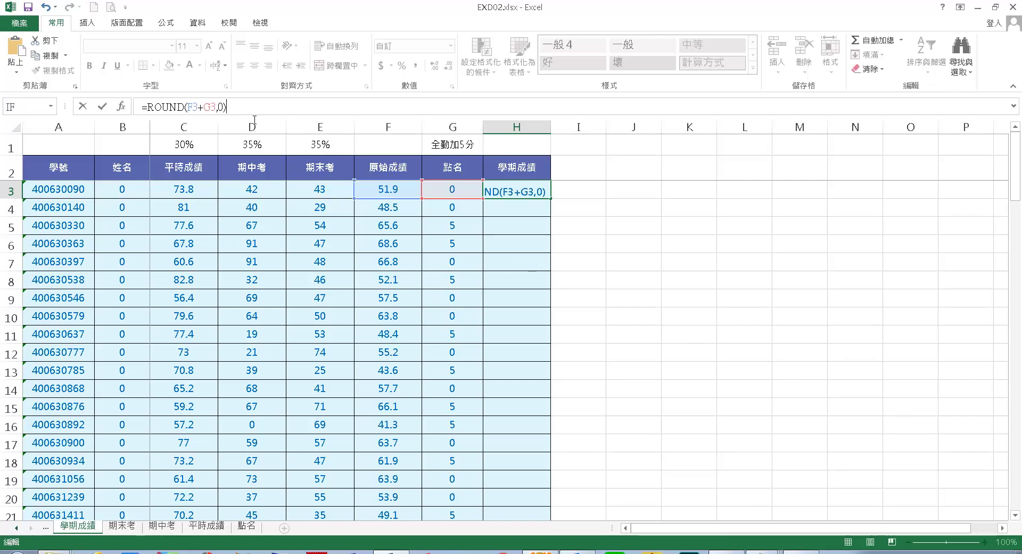
pyautogui.press('Return')
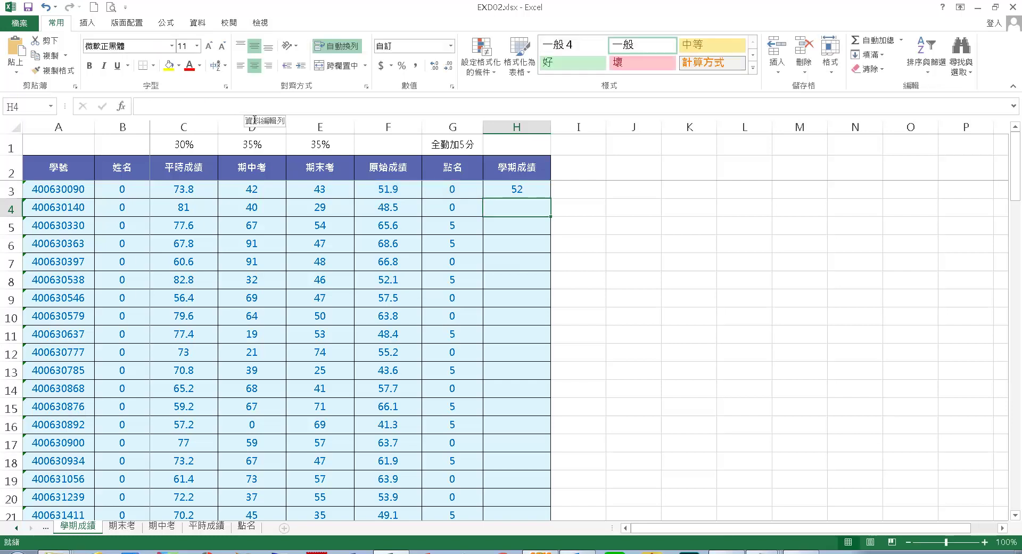
pyautogui.click(539, 189)
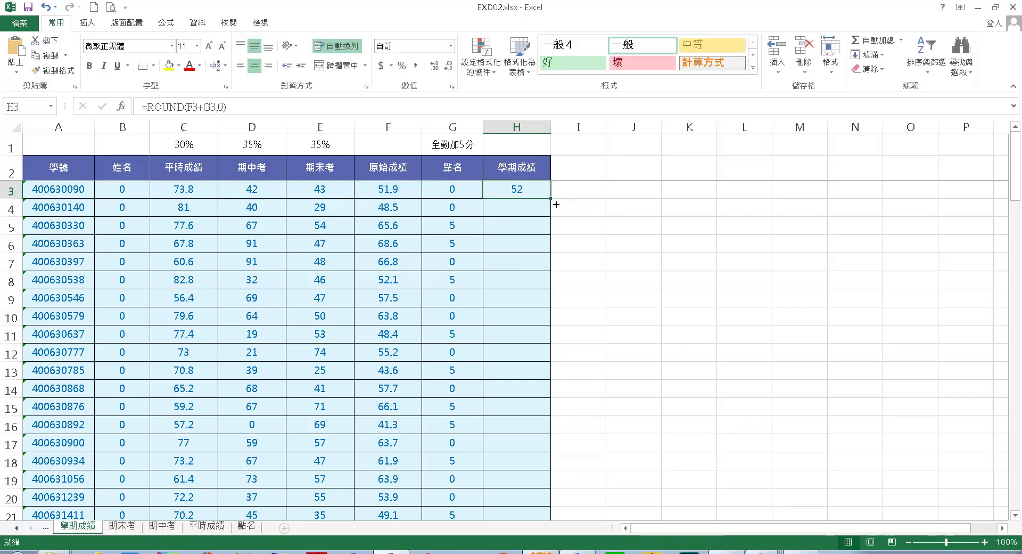
pyautogui.doubleClick(555, 203)
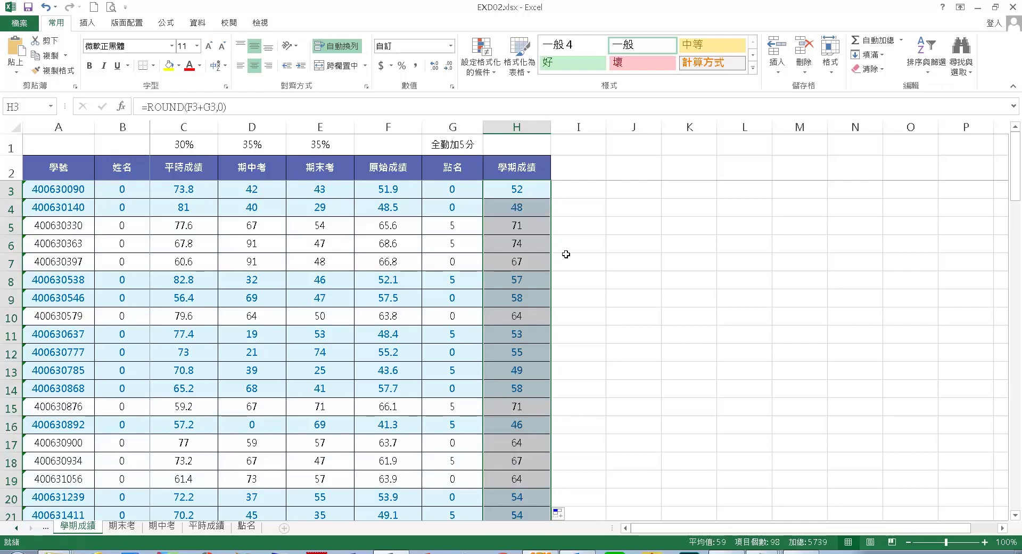
# Step: Switch to the 學生基本資料 worksheet
pyautogui.click(14, 533)
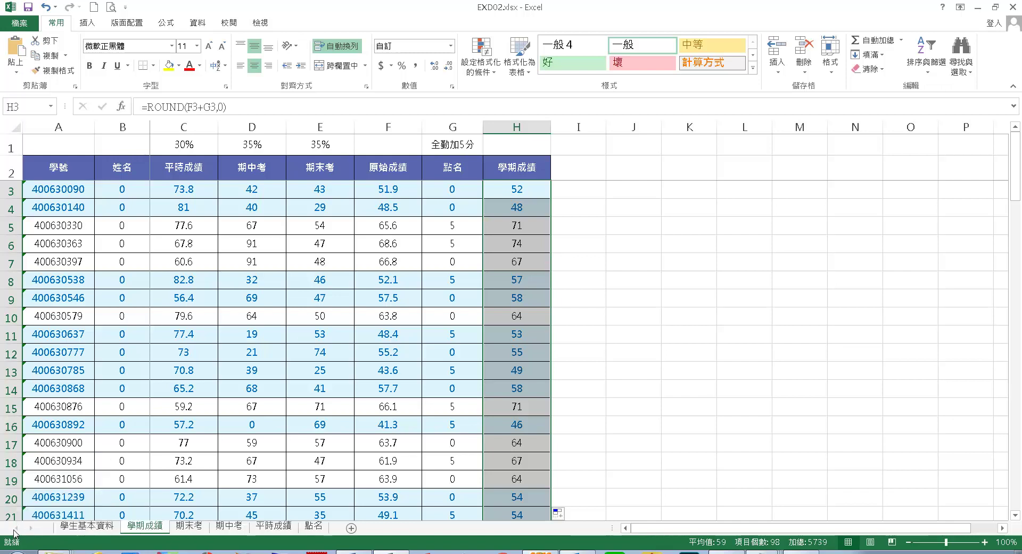
pyautogui.click(98, 527)
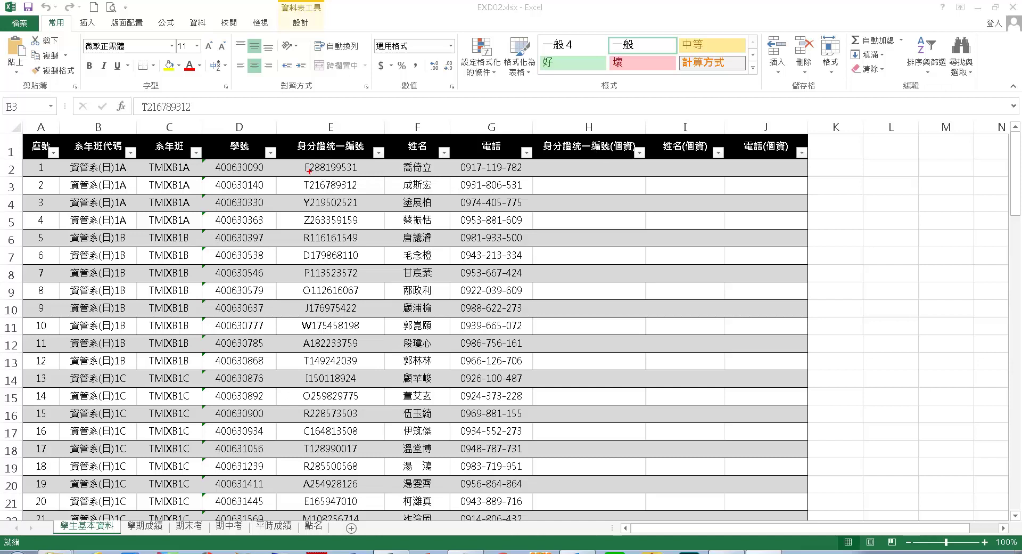
pyautogui.moveTo(350, 171); pyautogui.dragTo(363, 172)
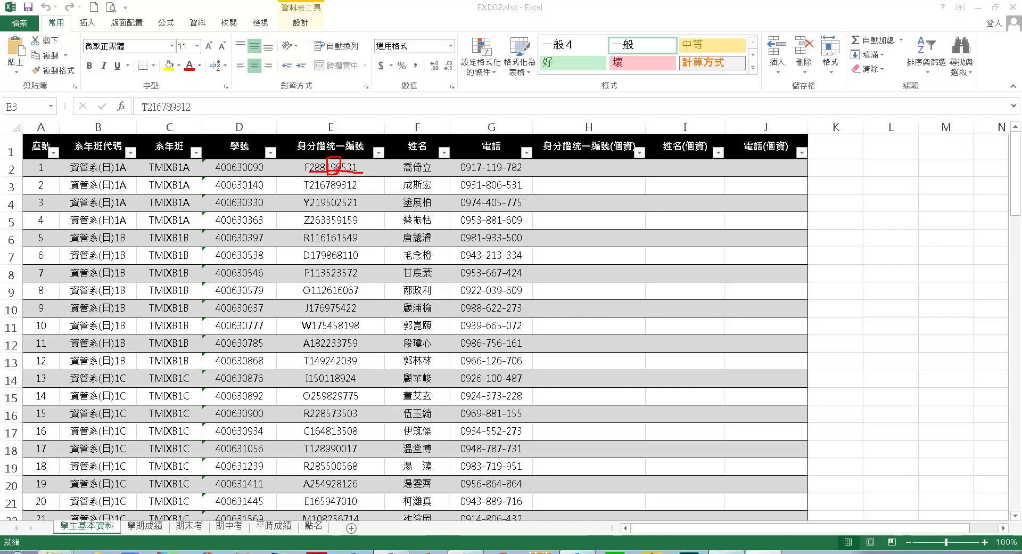
pyautogui.press('Escape')
# Step: Start a REPLACE formula in H2 of the 身分證統一編號(個資) column with the row's 身分證統一編號 cell as the old text
pyautogui.click(609, 173)
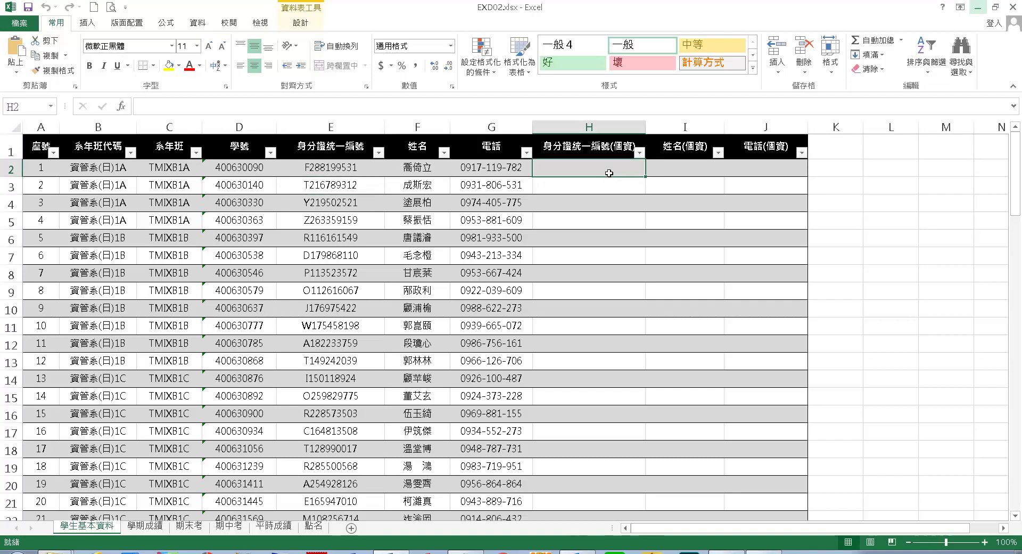
pyautogui.write('=')
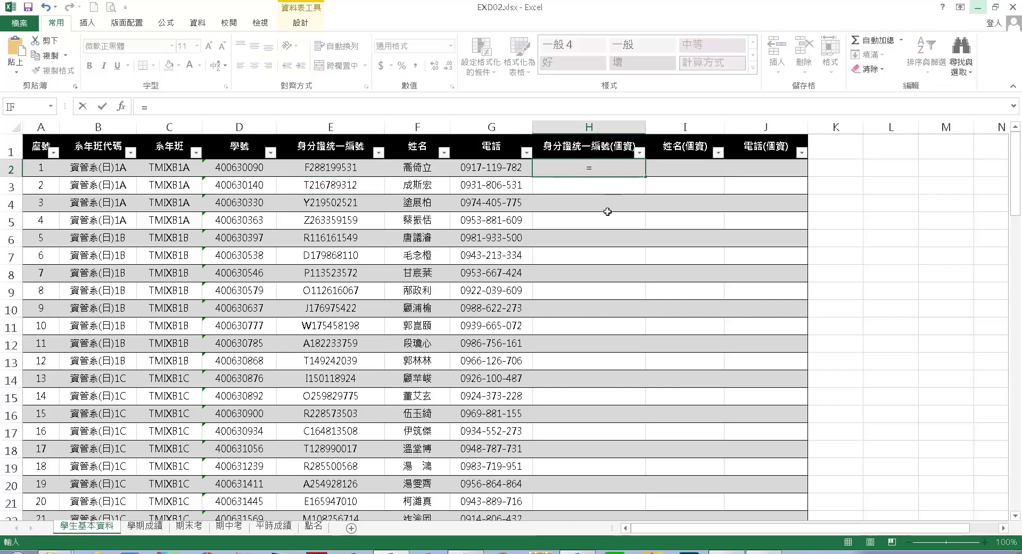
pyautogui.write('rep')
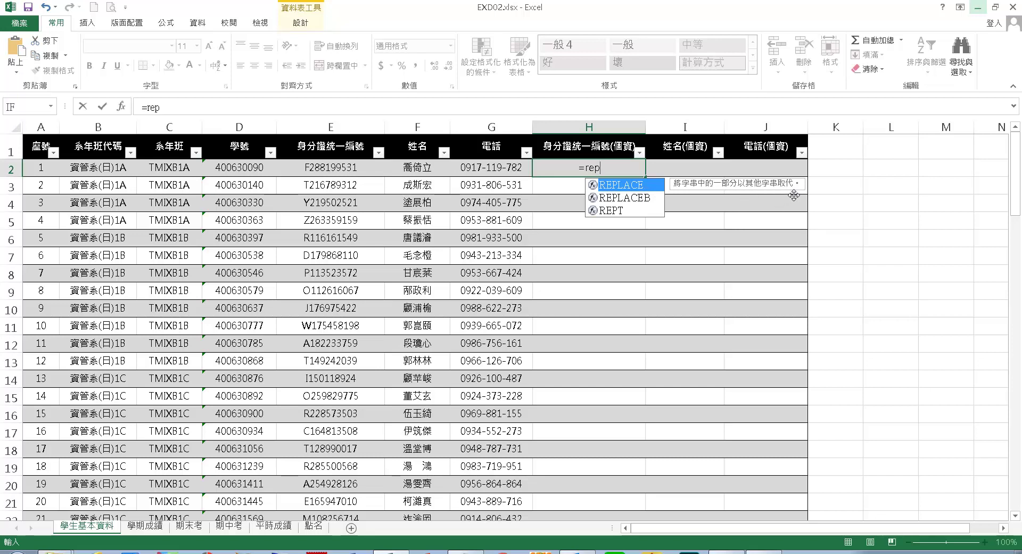
pyautogui.doubleClick(642, 186)
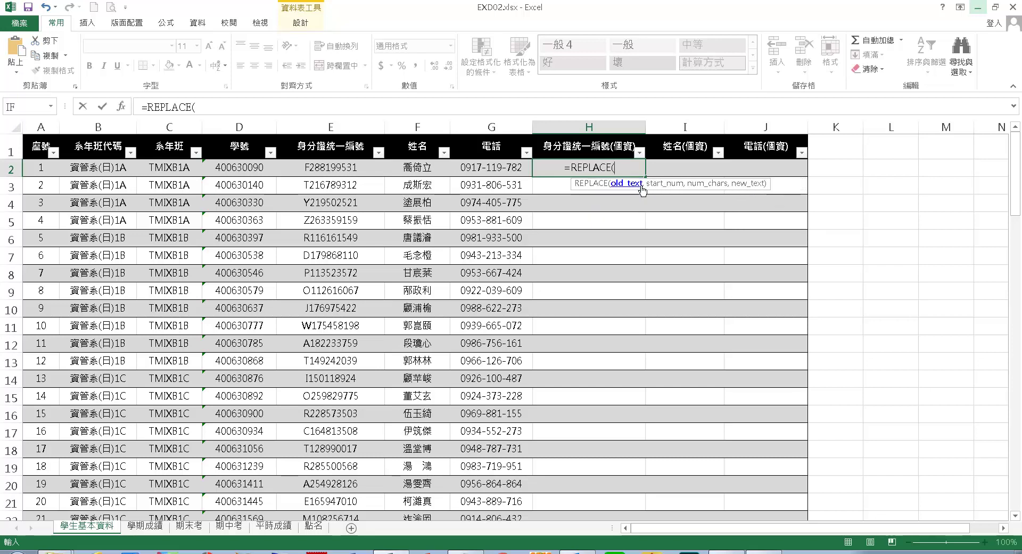
pyautogui.click(121, 107)
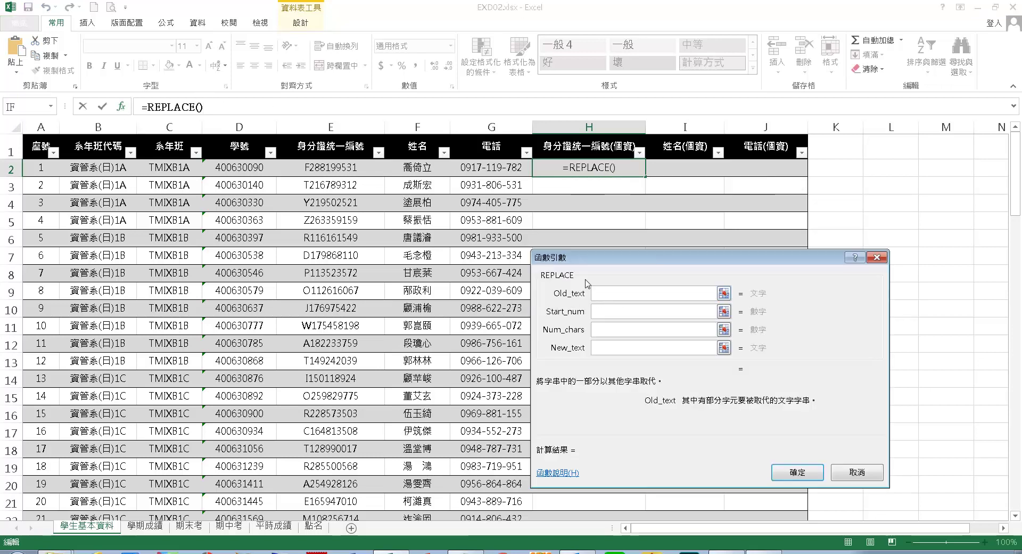
pyautogui.click(351, 168)
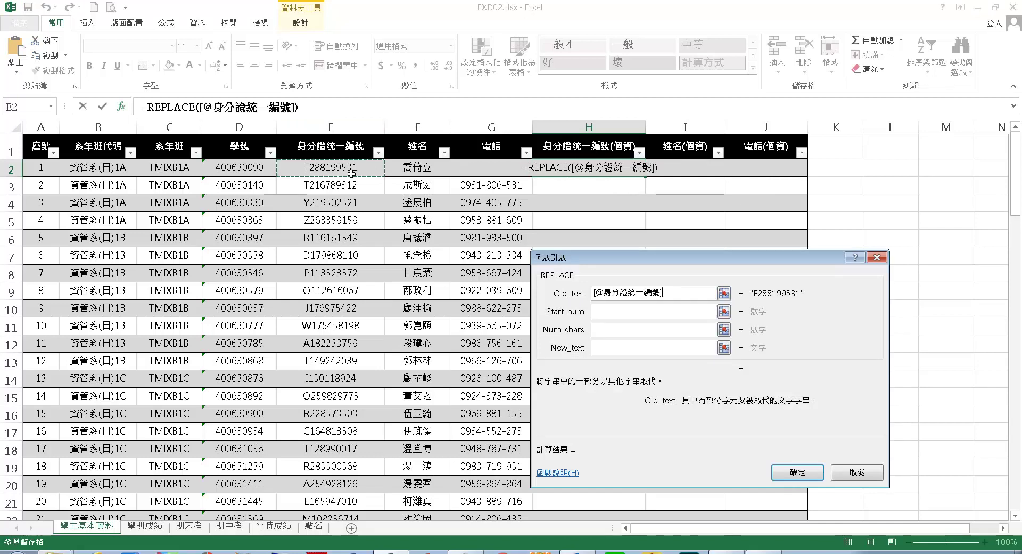
# Step: Complete the H2 REPLACE with start number 5, 3 characters and new text "***", and apply it to the column
pyautogui.click(608, 317)
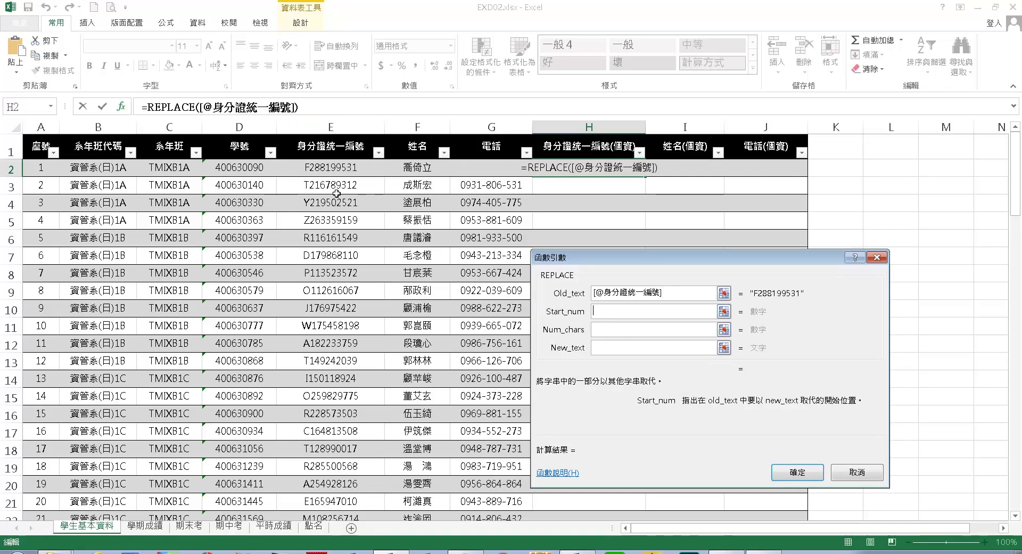
pyautogui.write('5')
pyautogui.click(611, 331)
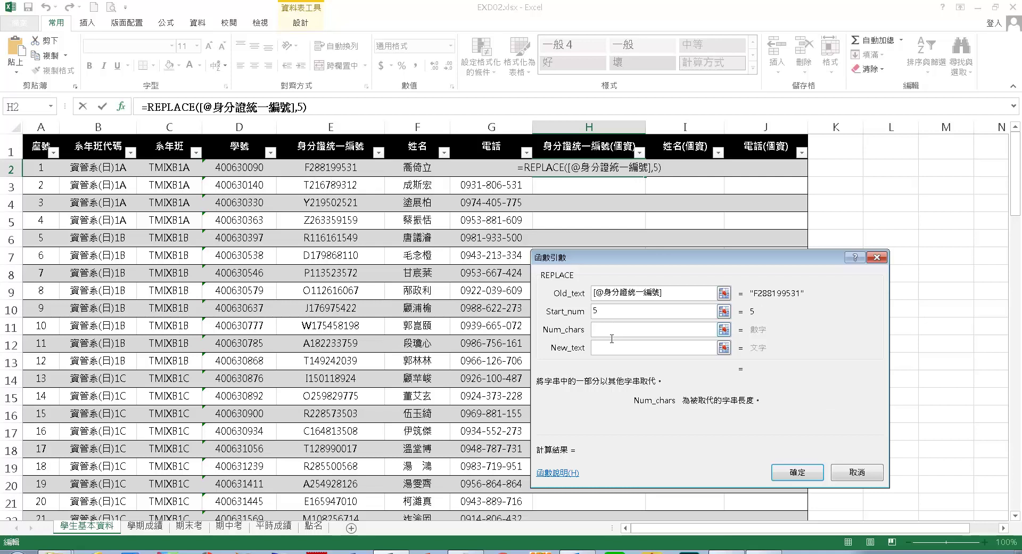
pyautogui.write('3')
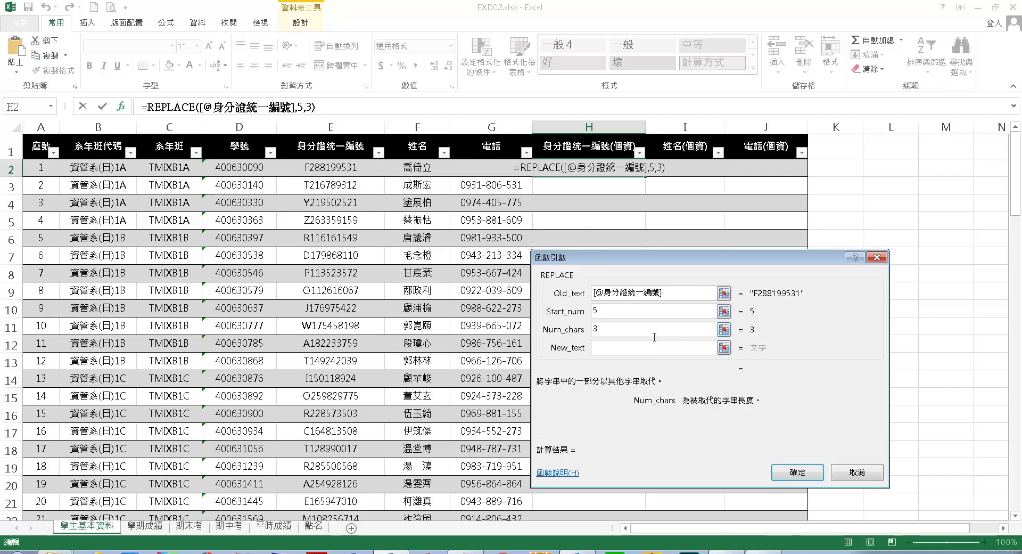
pyautogui.click(621, 354)
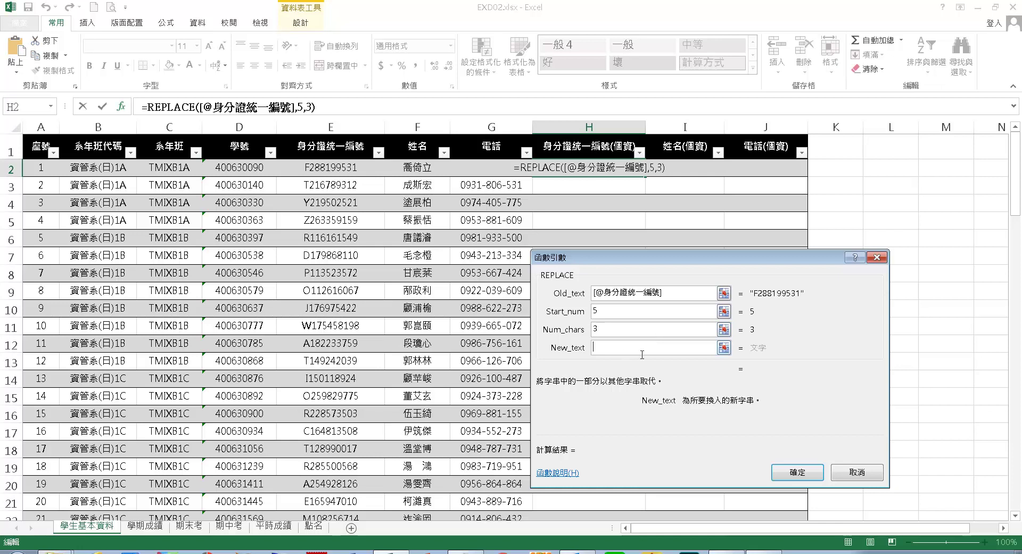
pyautogui.write('"***')
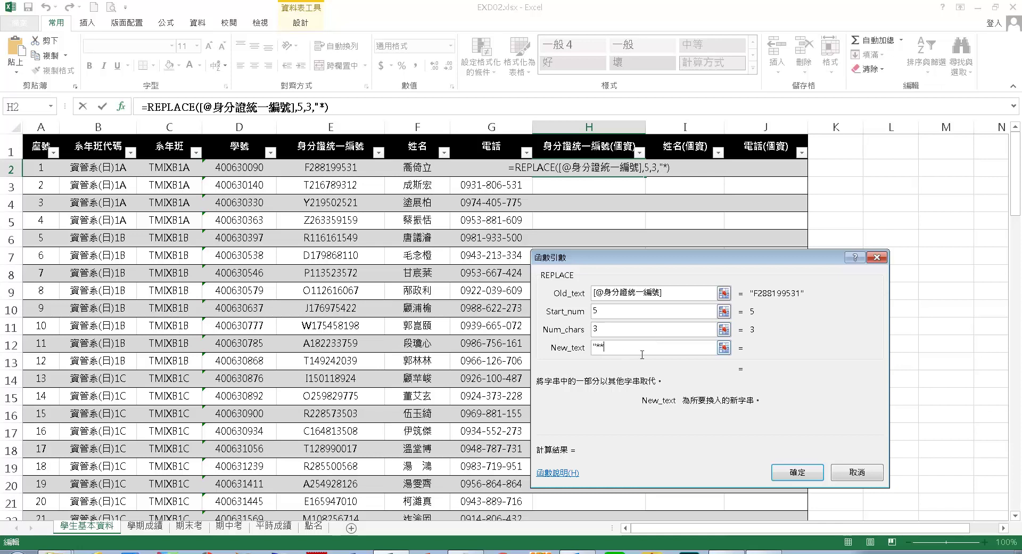
pyautogui.write('"')
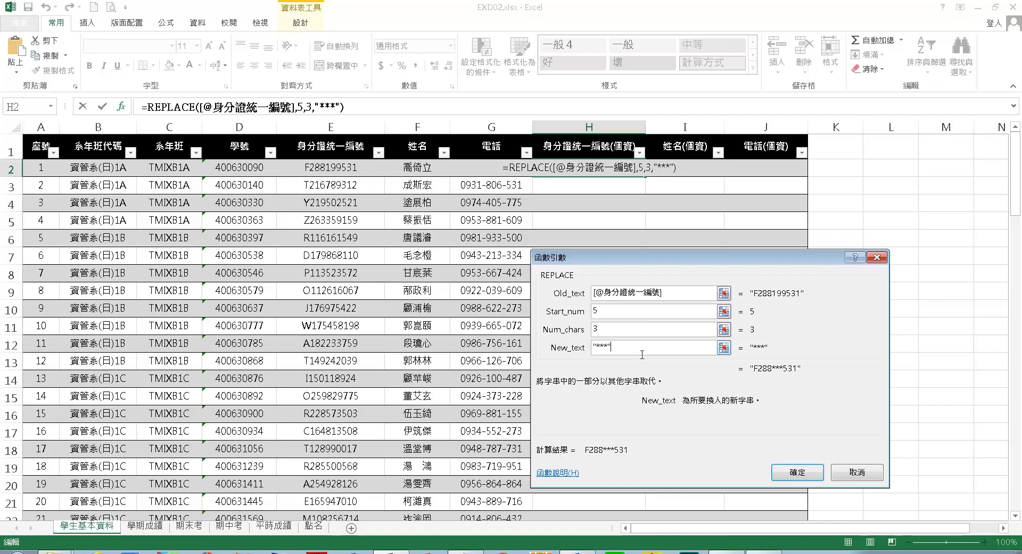
pyautogui.click(797, 472)
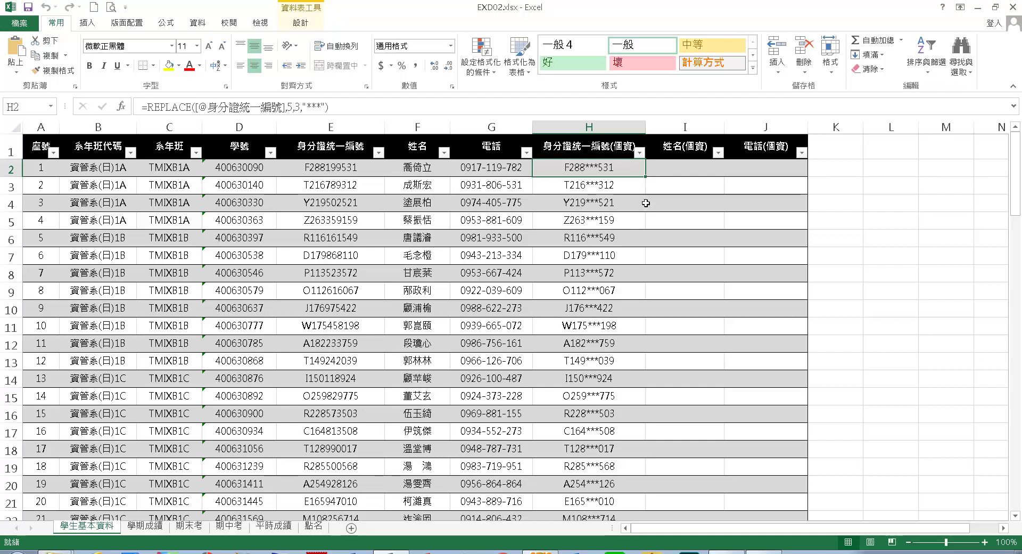
# Step: Insert the white circle symbol, character code 25CB in the (一般文字) font, into cell I2 of the 姓名(個資) column
pyautogui.click(700, 175)
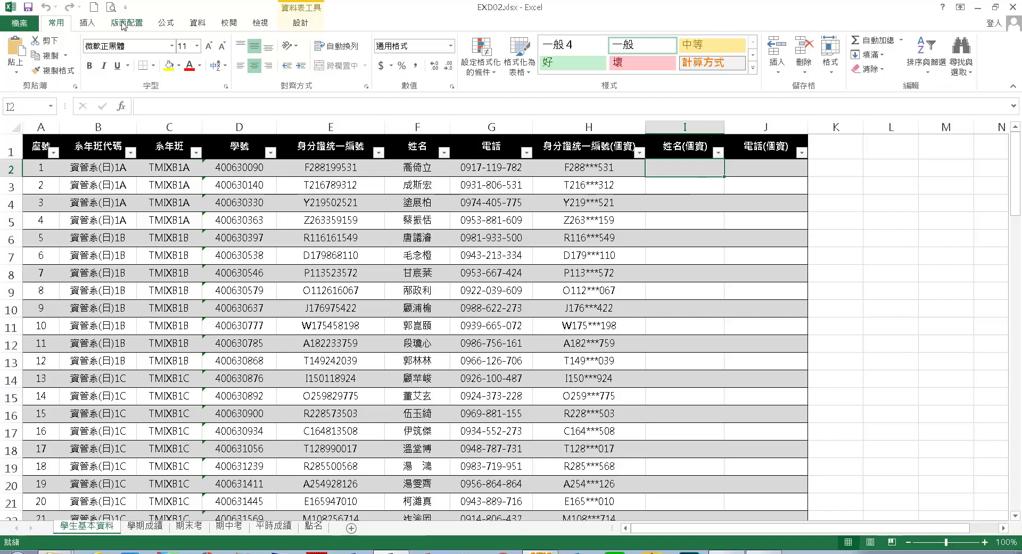
pyautogui.click(87, 23)
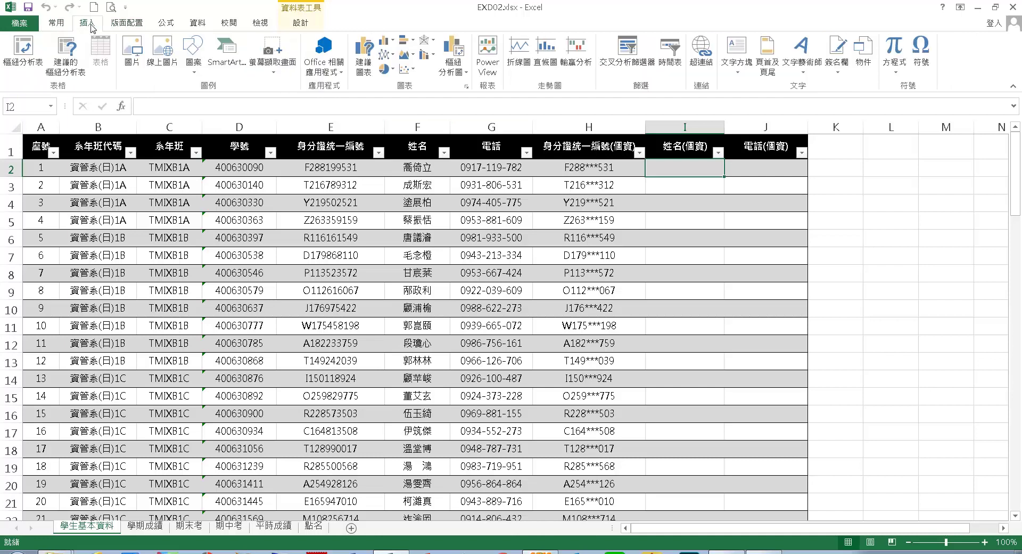
pyautogui.click(923, 60)
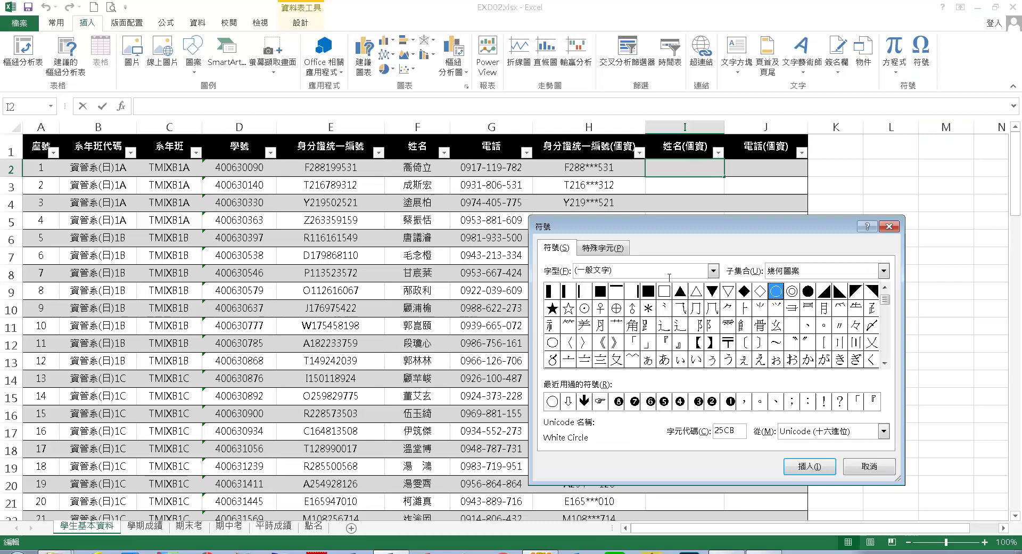
pyautogui.click(714, 272)
pyautogui.click(629, 285)
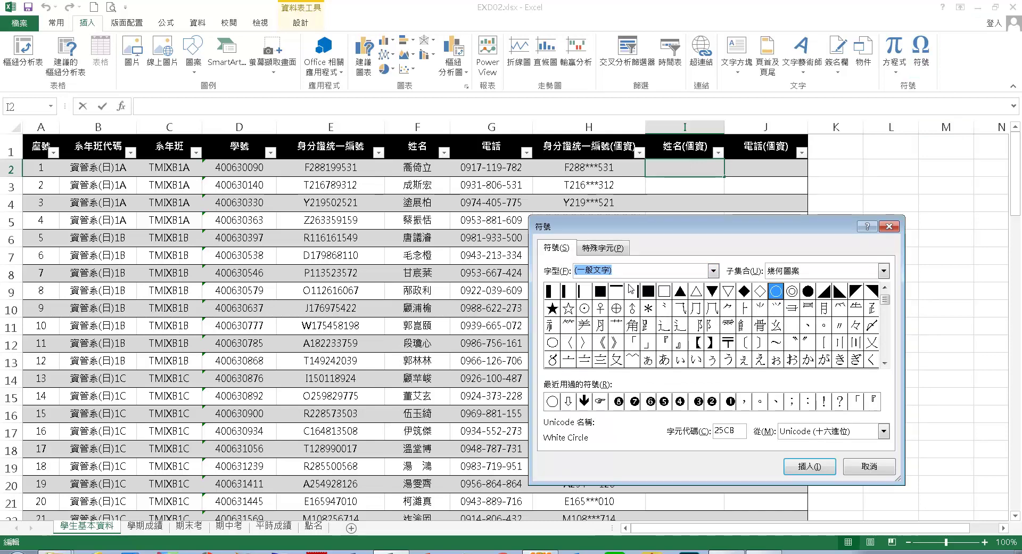
pyautogui.click(735, 431)
pyautogui.doubleClick(727, 431)
pyautogui.press('BackSpace')
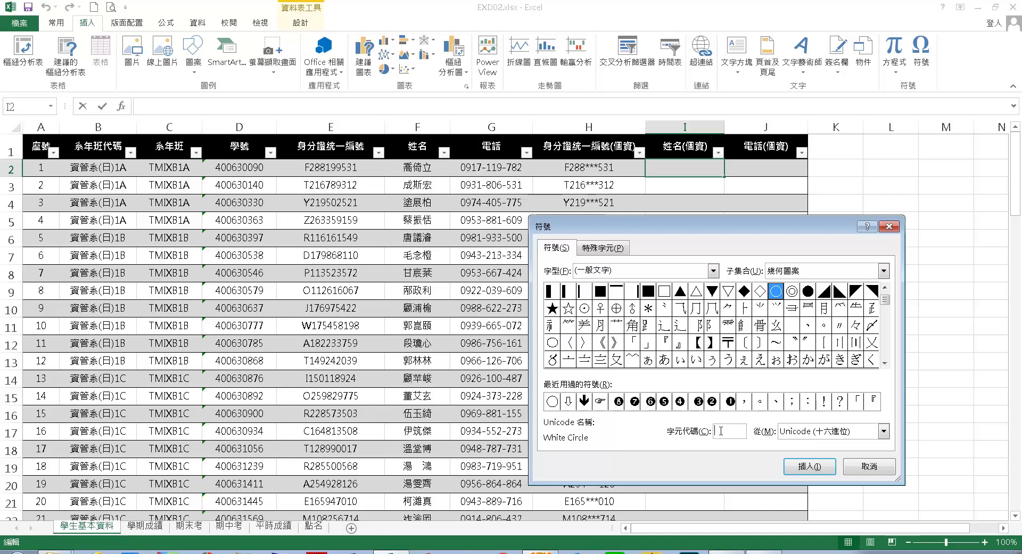
pyautogui.write('25c')
pyautogui.write('b')
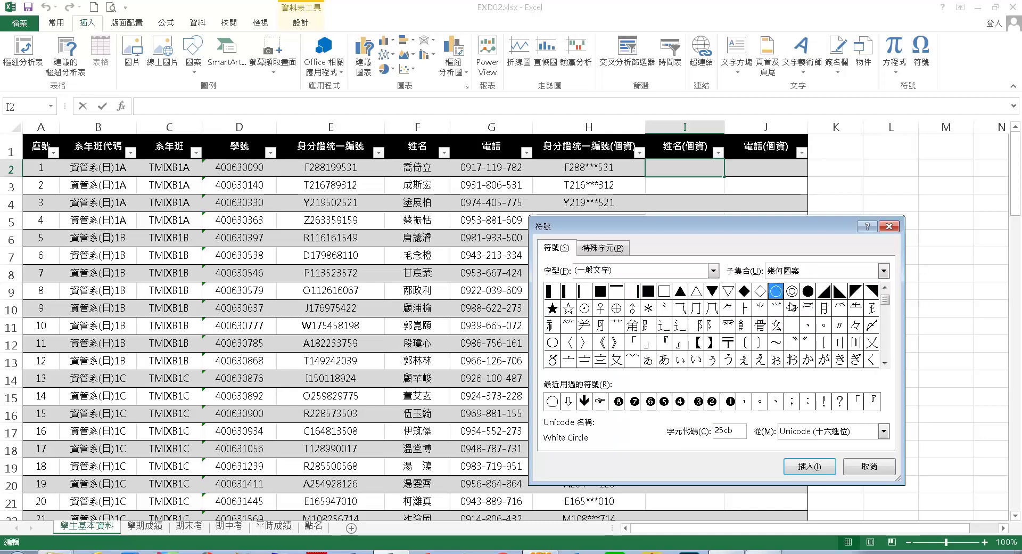
pyautogui.click(810, 466)
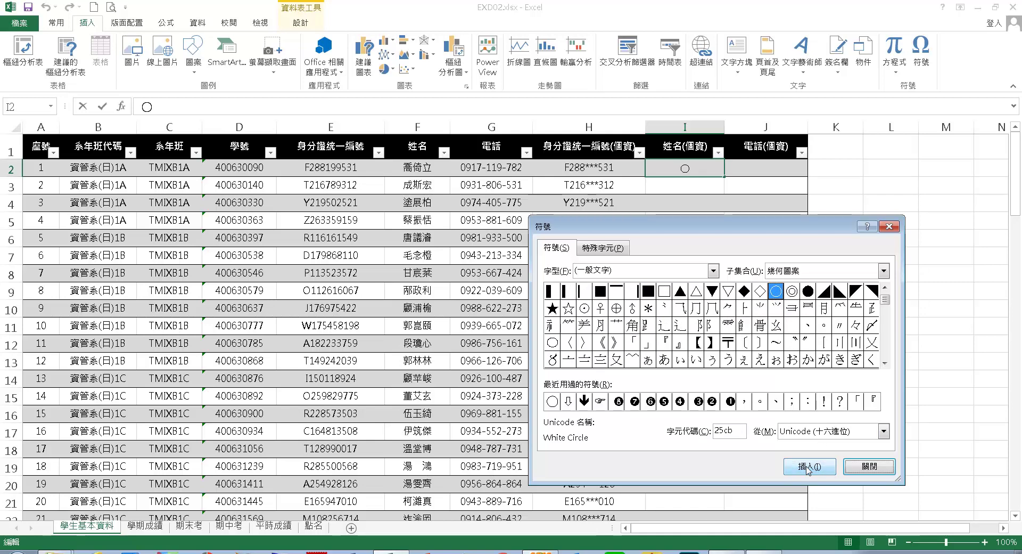
pyautogui.click(868, 466)
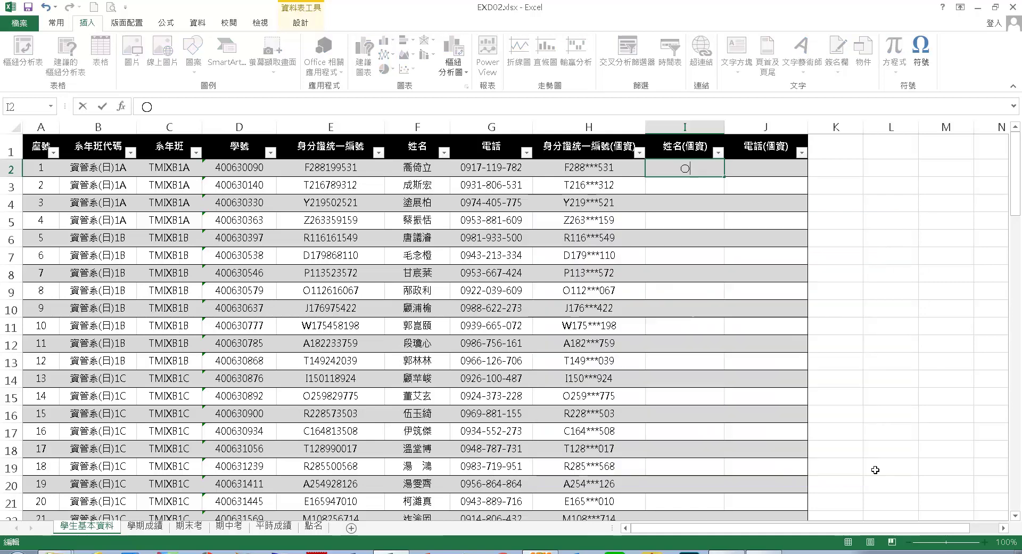
# Step: Cut the circle symbol out of cell I2 to the clipboard
pyautogui.doubleClick(684, 169)
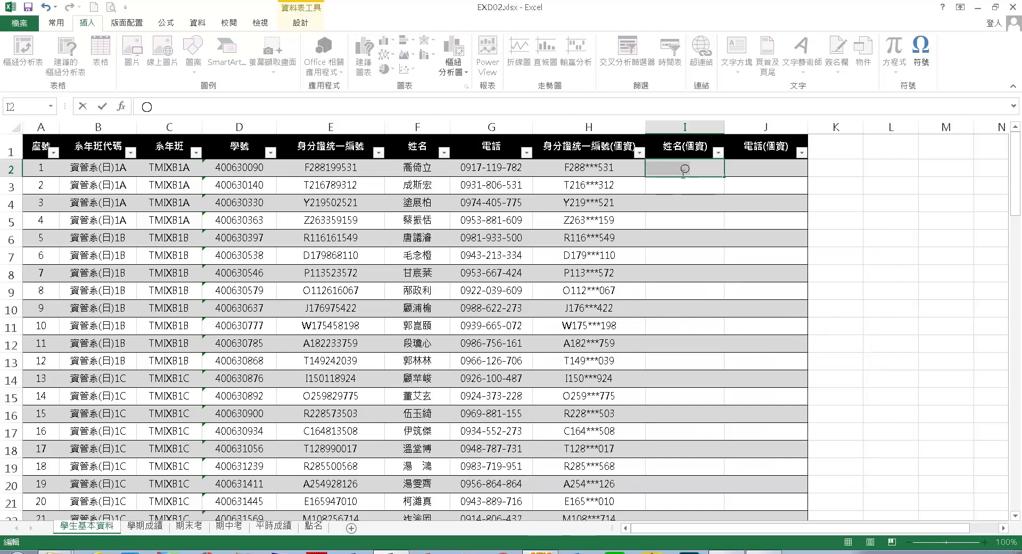
pyautogui.rightClick(684, 169)
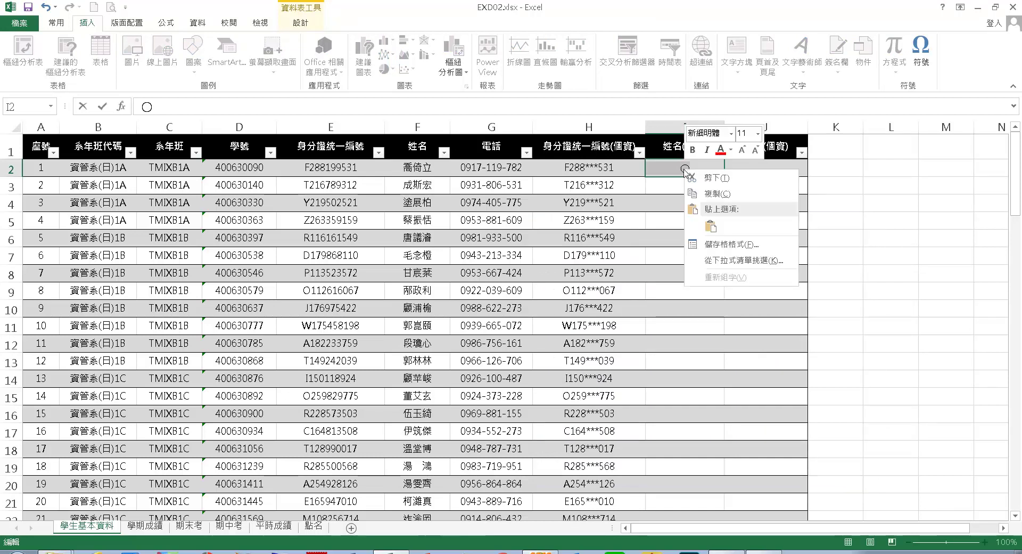
pyautogui.click(711, 179)
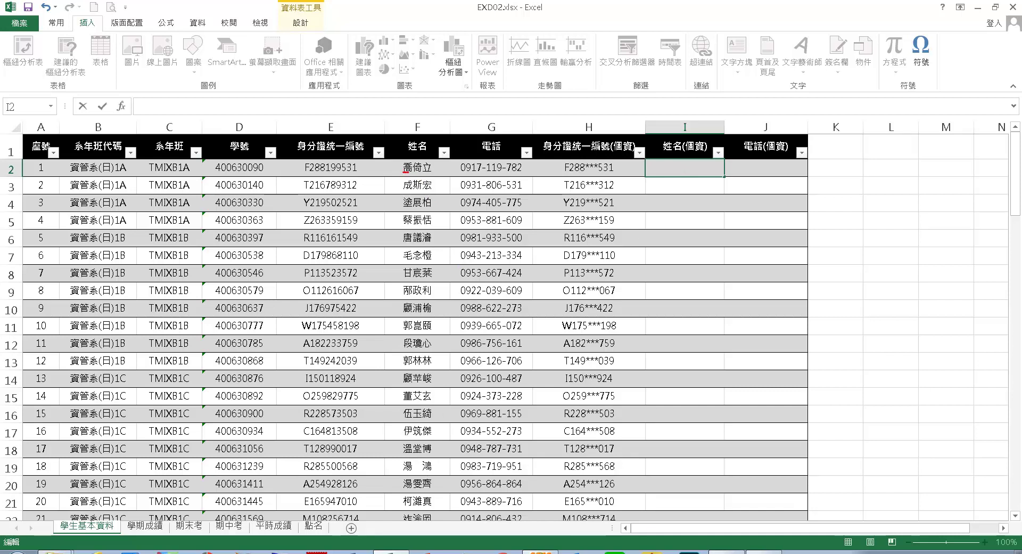
# Step: Start a REPLACE formula in I2 with the row's 姓名 cell as the old text
pyautogui.moveTo(403, 171); pyautogui.dragTo(410, 172)
pyautogui.press('Escape')
pyautogui.write('=')
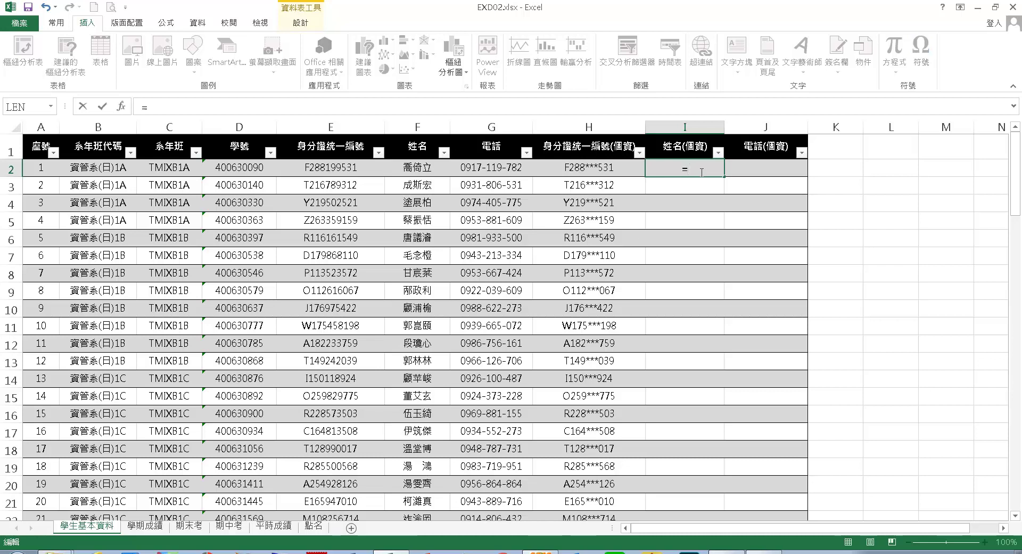
pyautogui.write('rep')
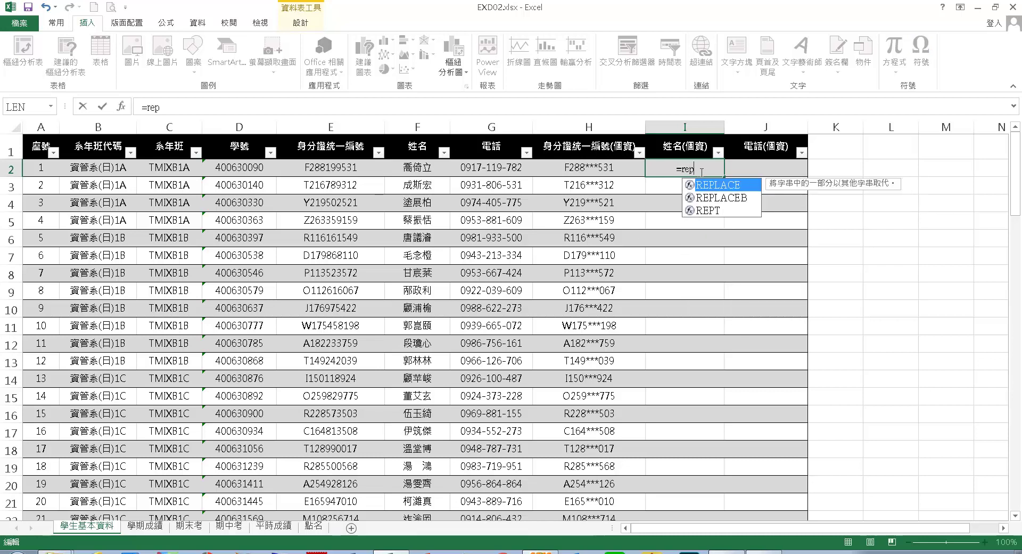
pyautogui.doubleClick(751, 186)
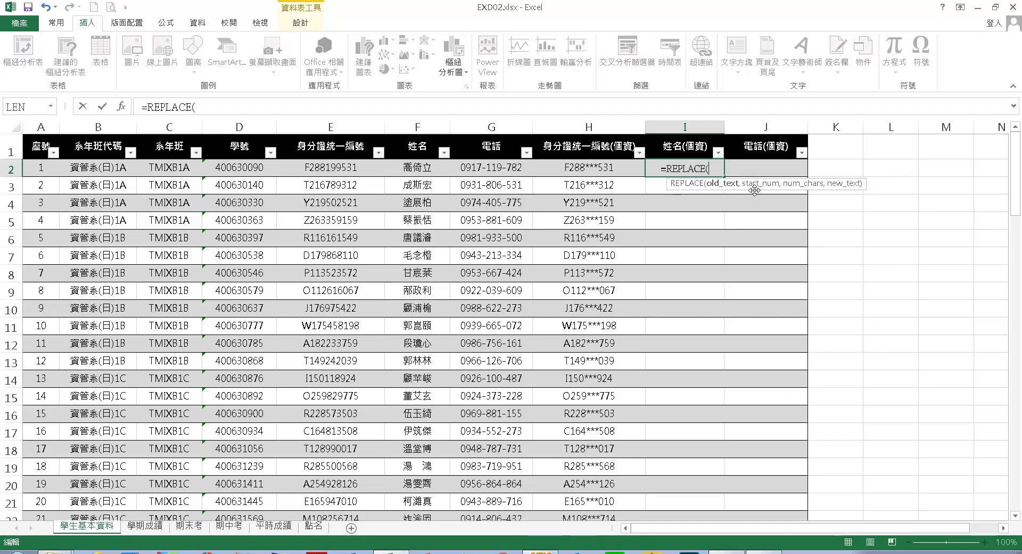
pyautogui.click(121, 106)
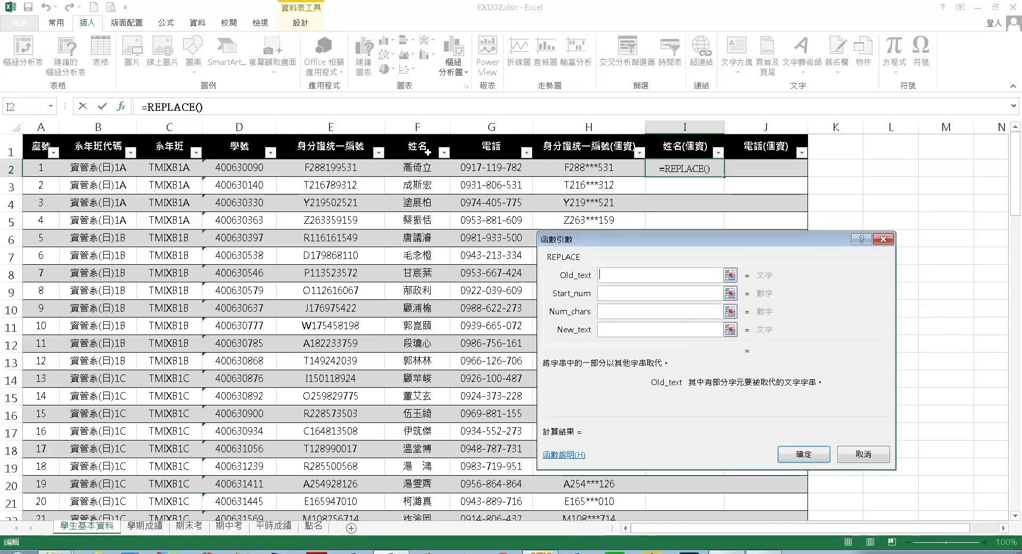
pyautogui.click(443, 174)
pyautogui.click(620, 299)
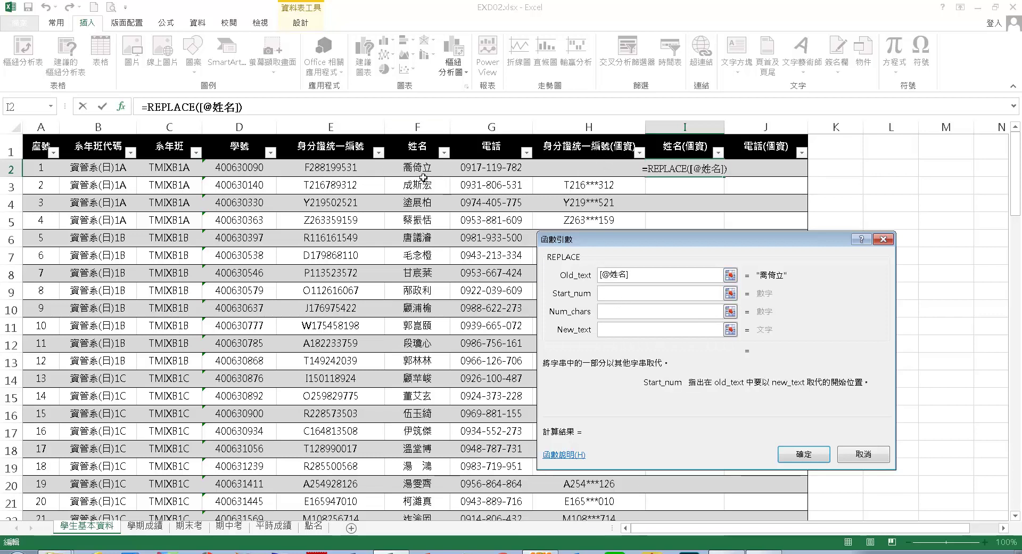
pyautogui.write('2')
pyautogui.click(612, 314)
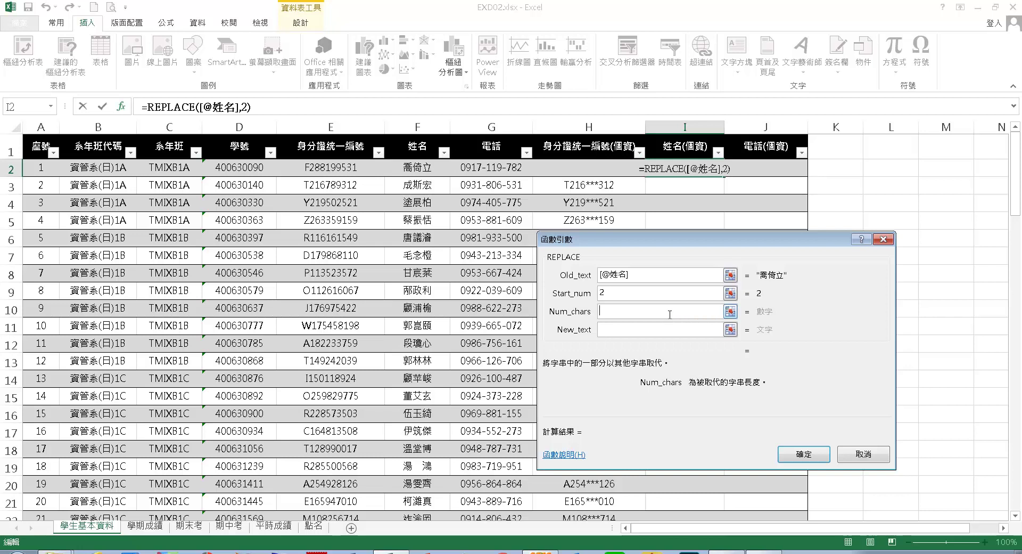
pyautogui.write('len')
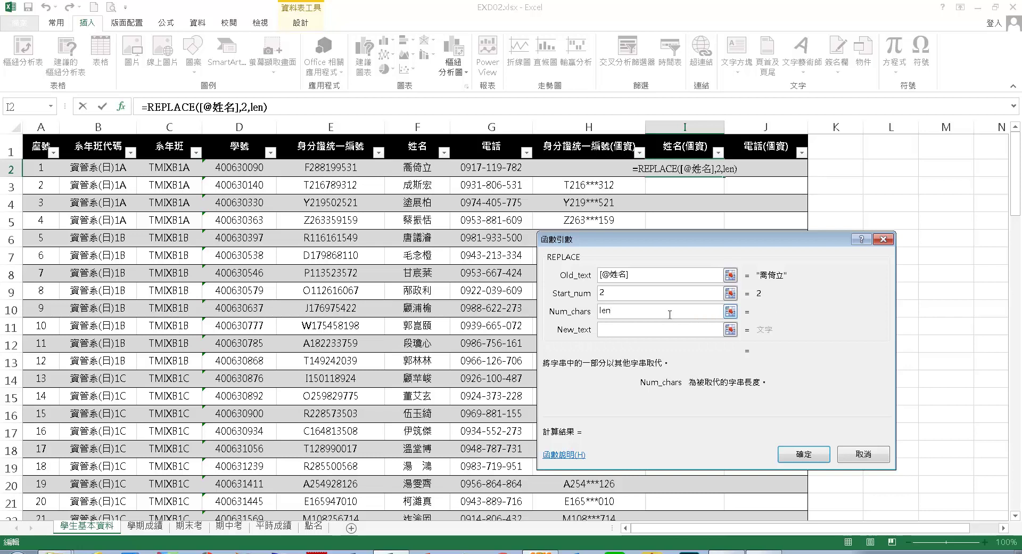
pyautogui.write('()')
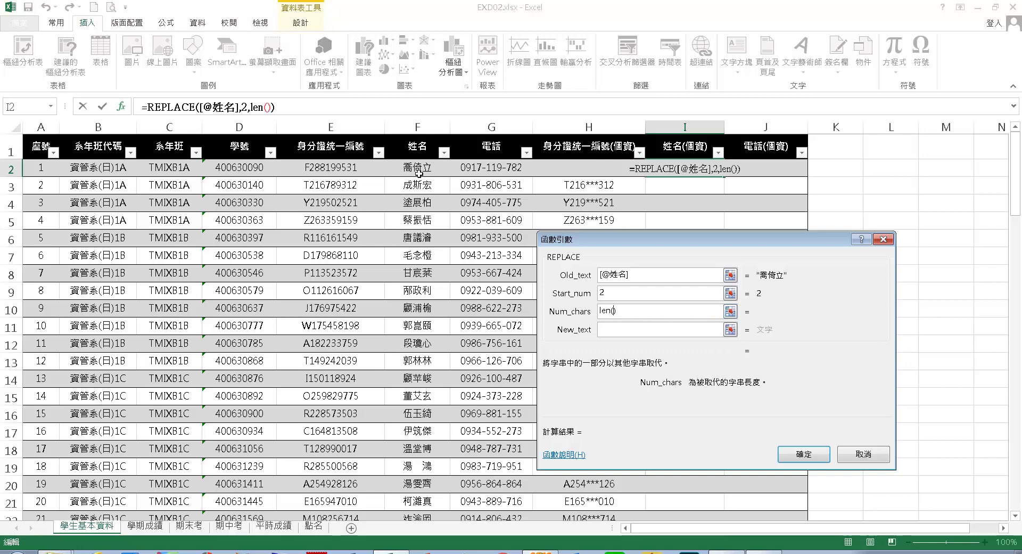
pyautogui.click(435, 174)
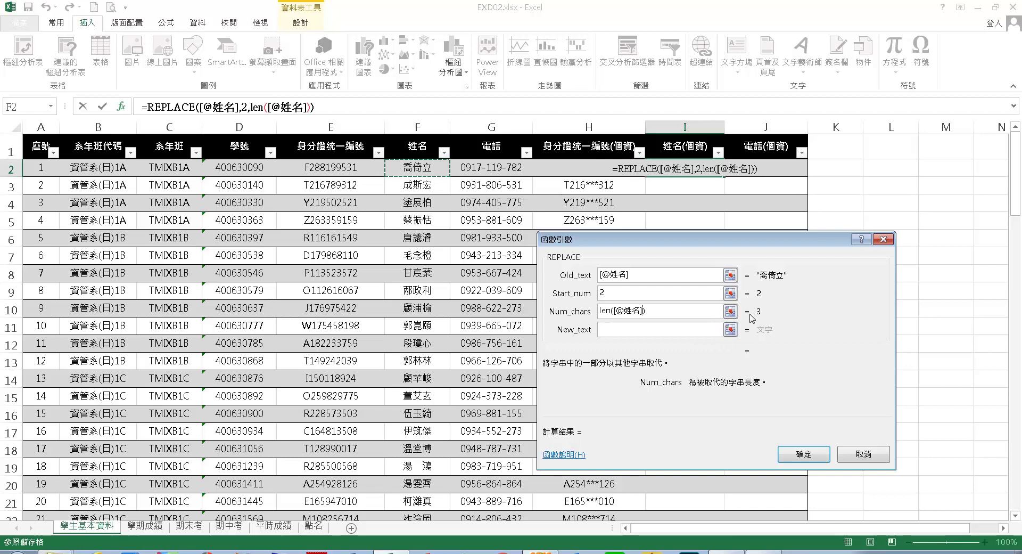
pyautogui.click(664, 313)
pyautogui.write('-')
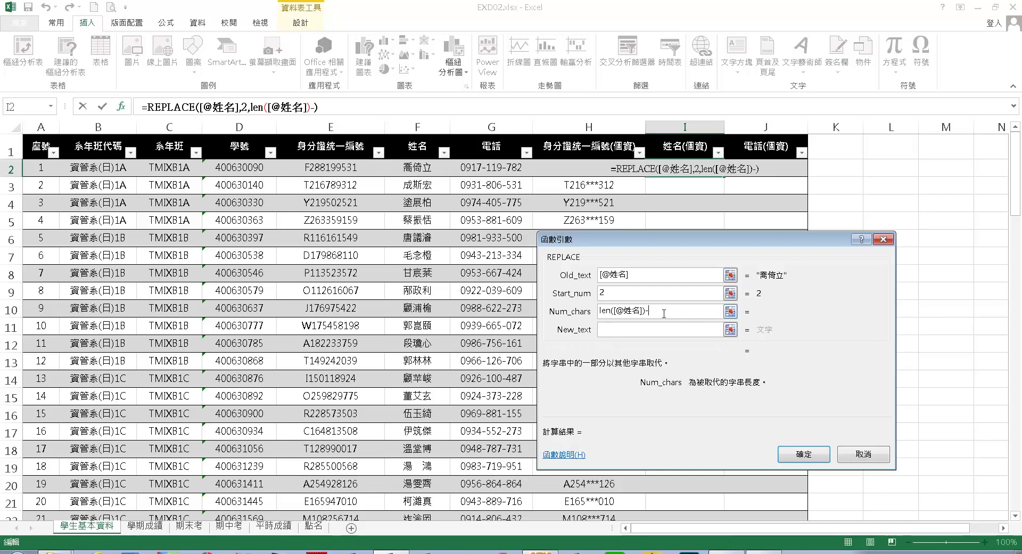
pyautogui.write('2')
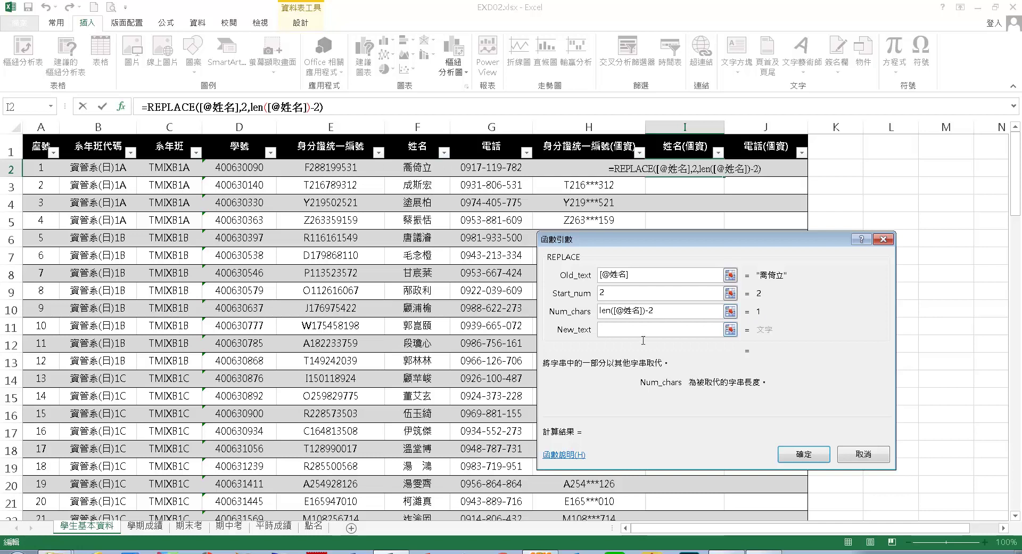
# Step: Nest a REPT function as the new text of the I2 REPLACE formula, with the cut circle symbol pasted as its text
pyautogui.click(618, 331)
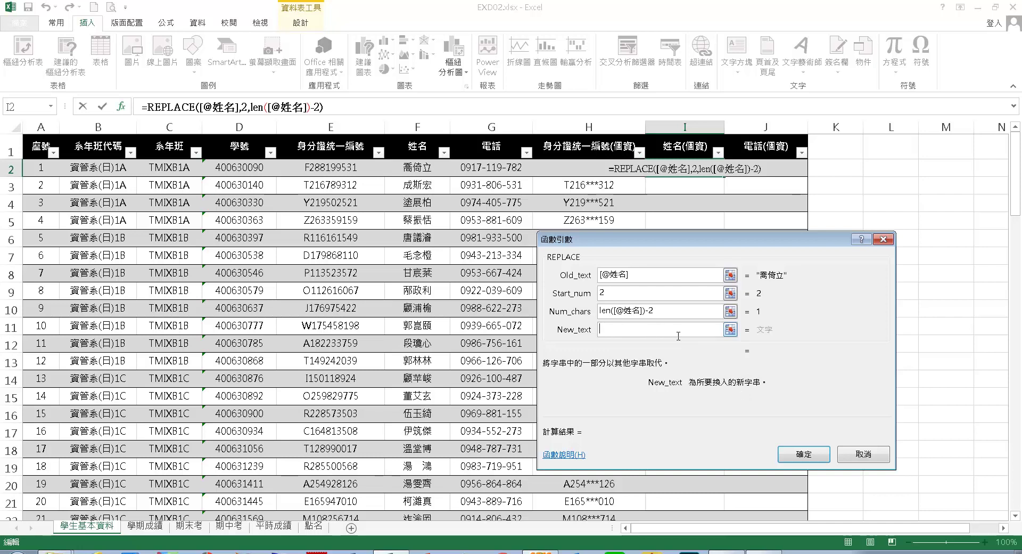
pyautogui.write('rept')
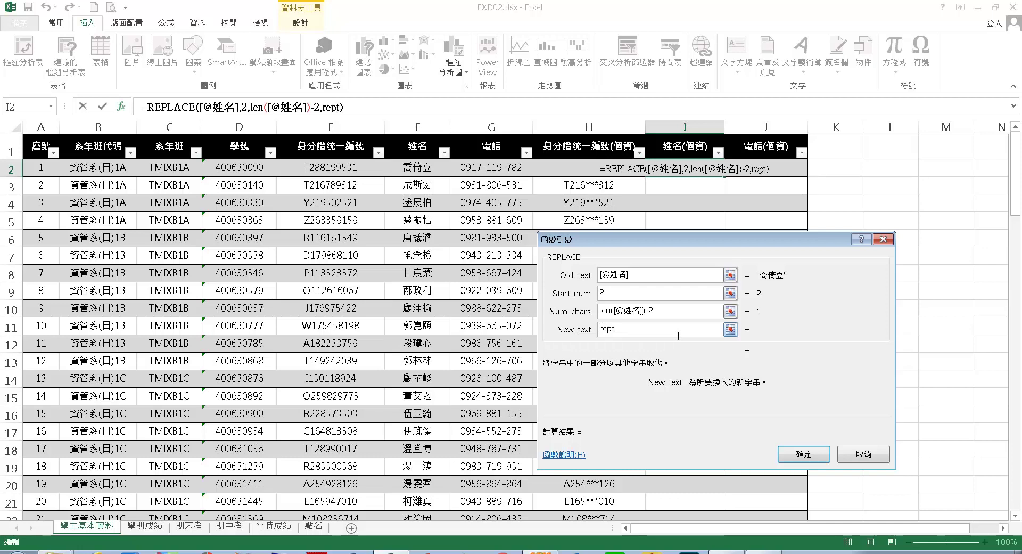
pyautogui.write('()')
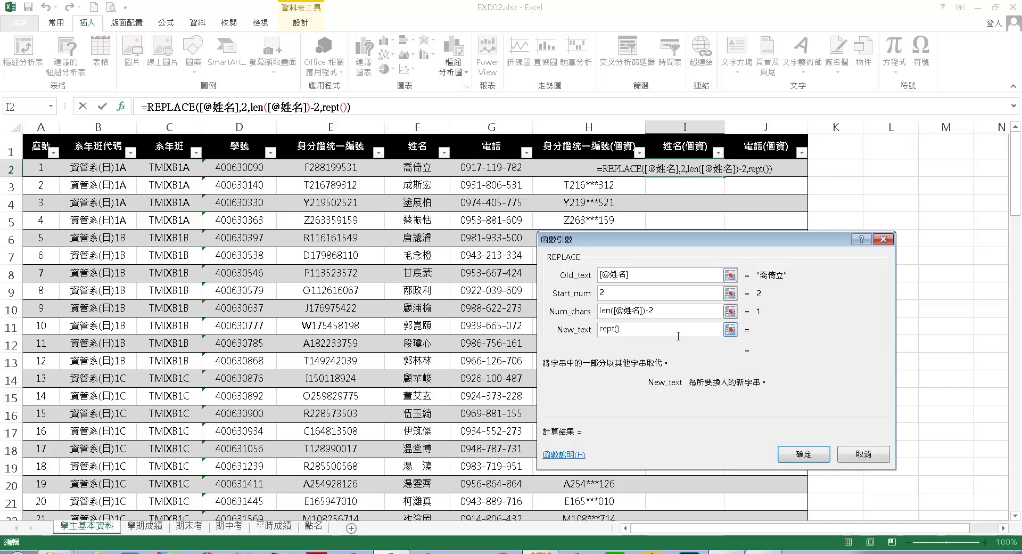
pyautogui.click(336, 111)
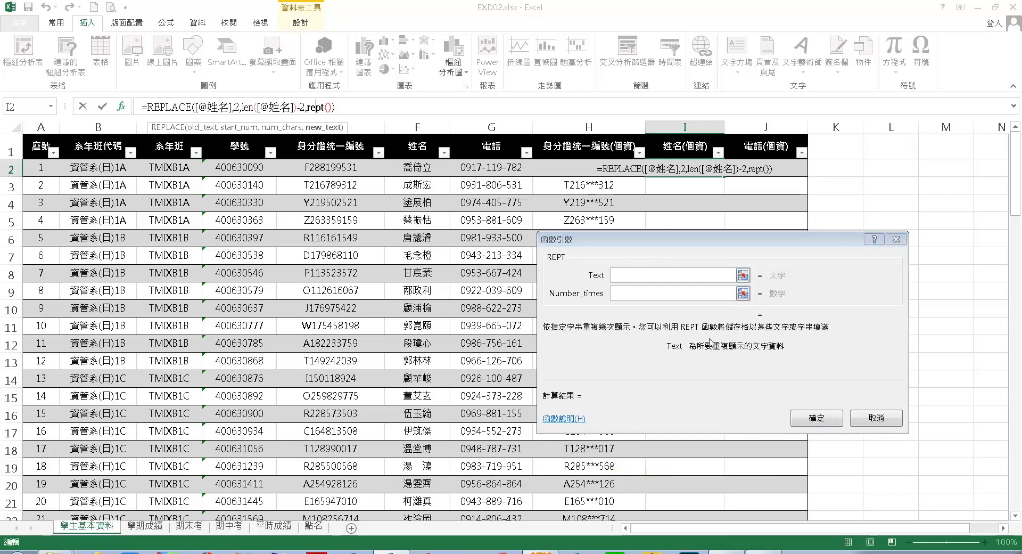
pyautogui.click(636, 279)
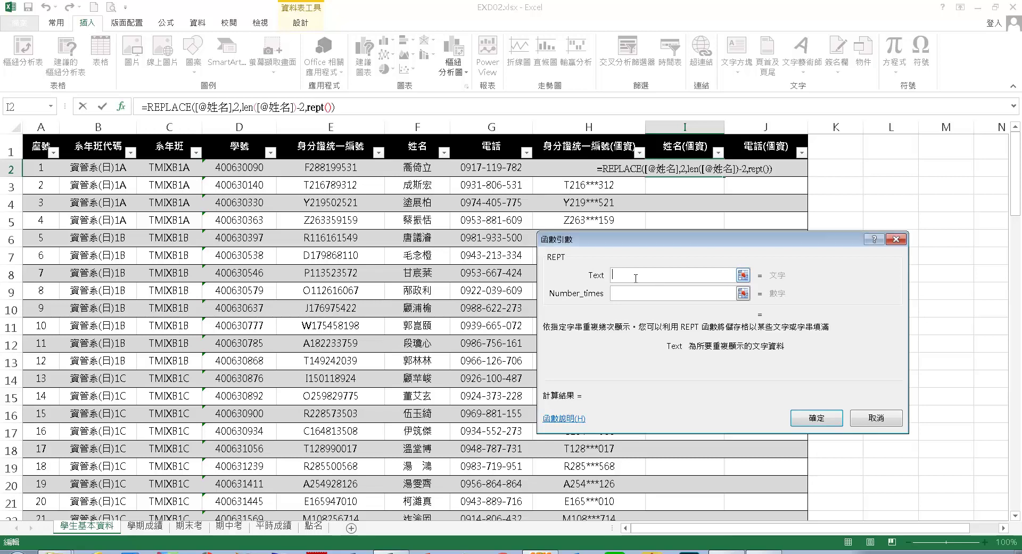
pyautogui.rightClick(629, 279)
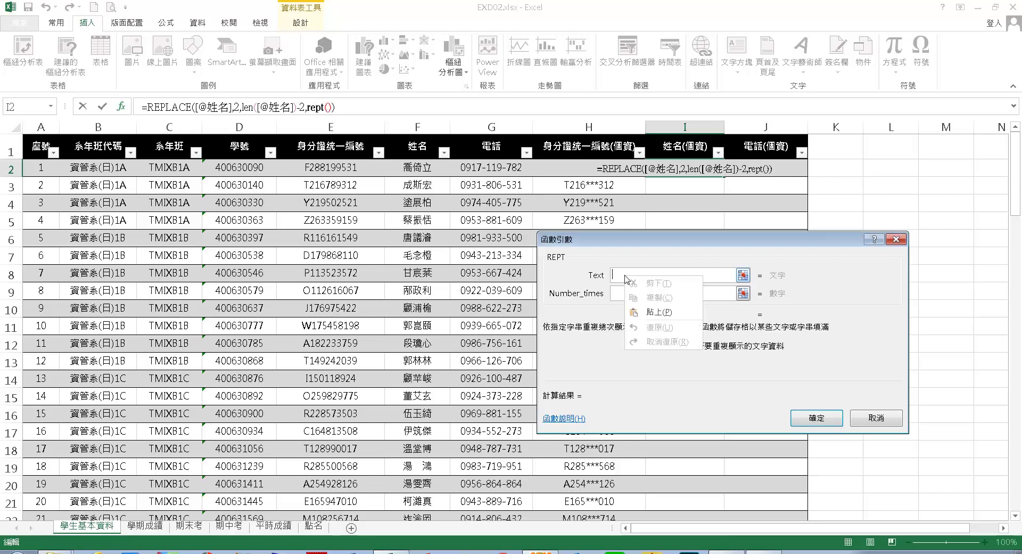
pyautogui.click(659, 312)
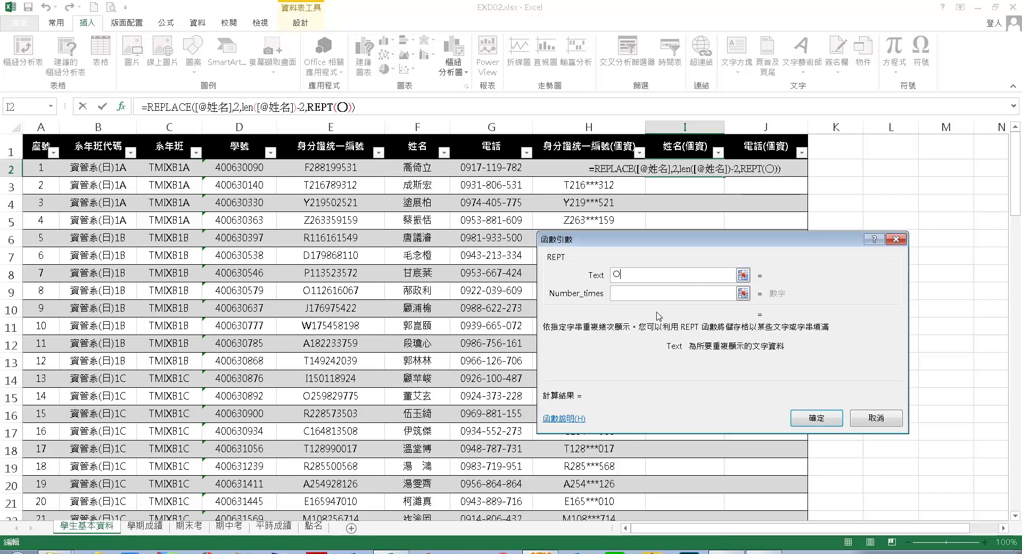
pyautogui.click(628, 294)
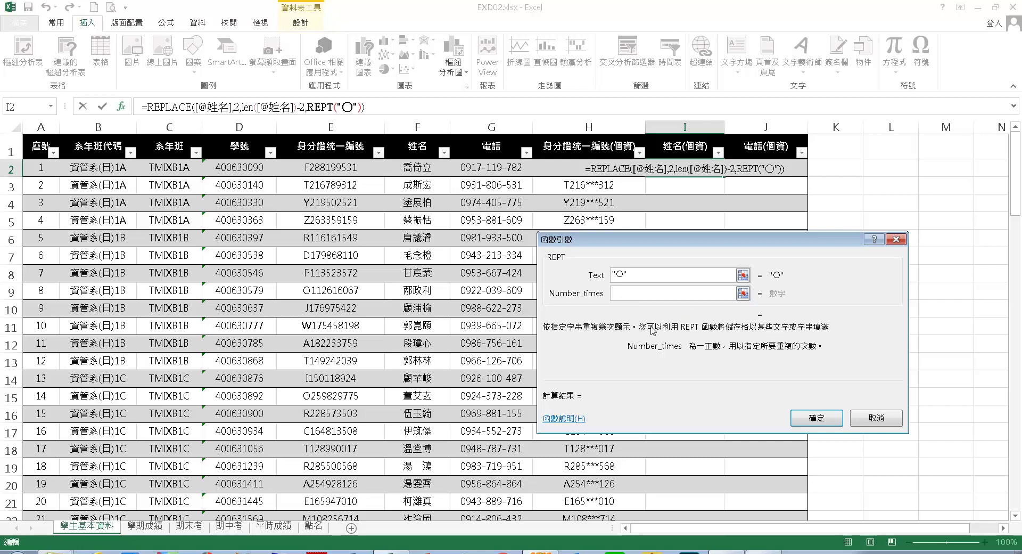
pyautogui.write('l')
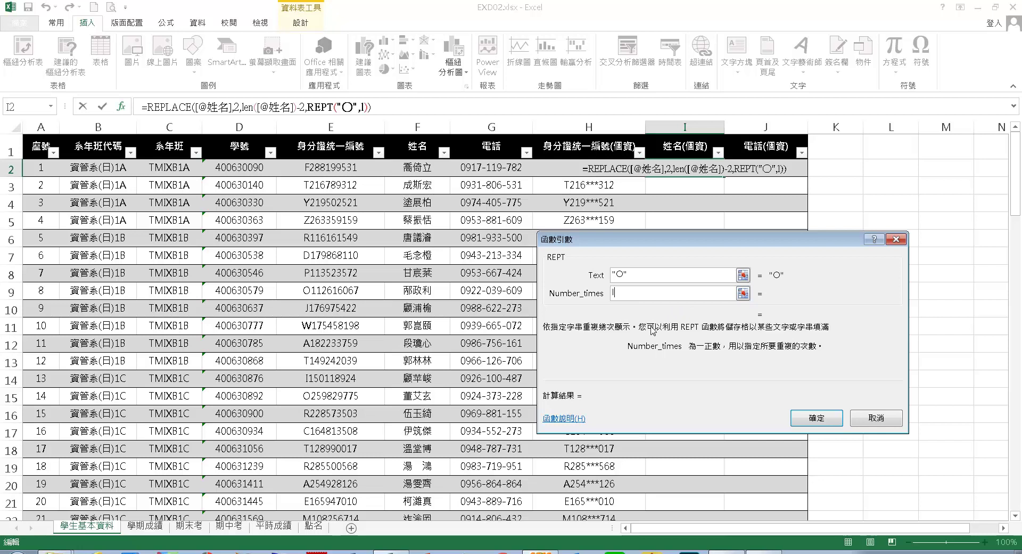
pyautogui.write('en()')
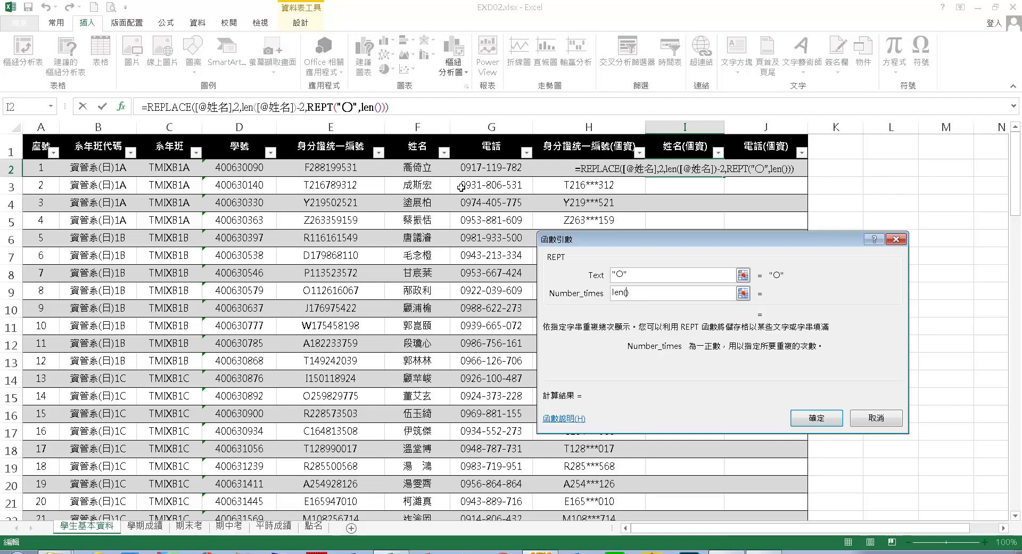
pyautogui.click(435, 171)
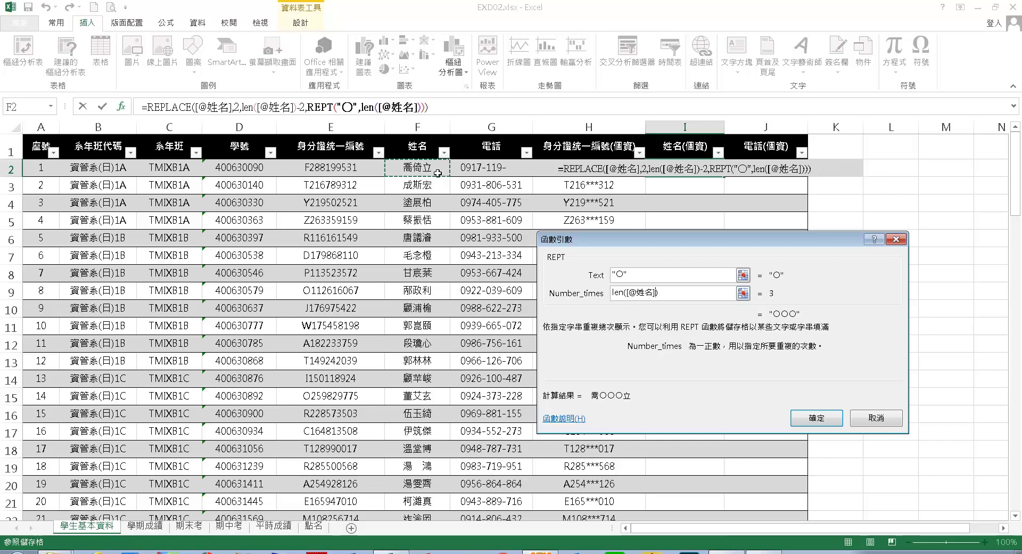
pyautogui.click(678, 295)
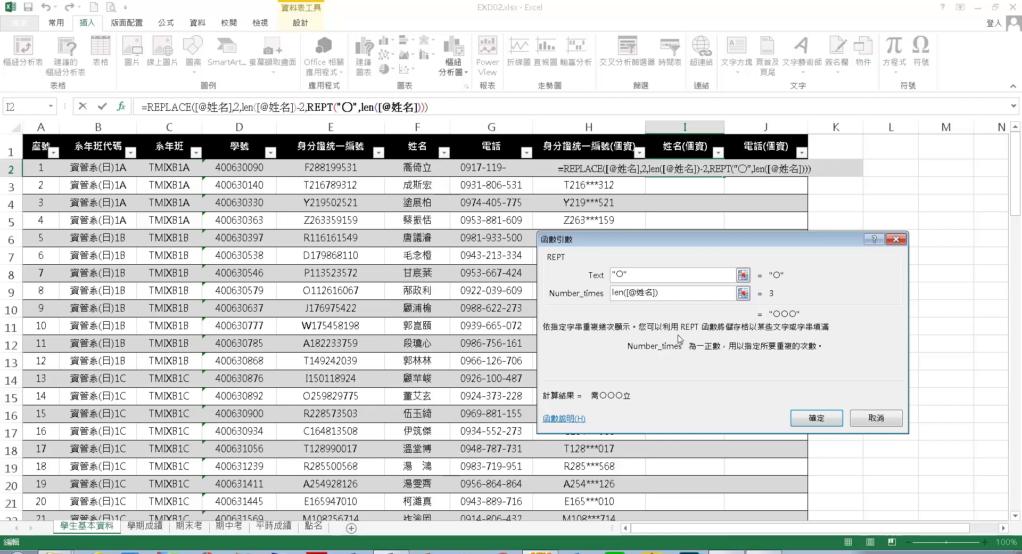
pyautogui.write('-2')
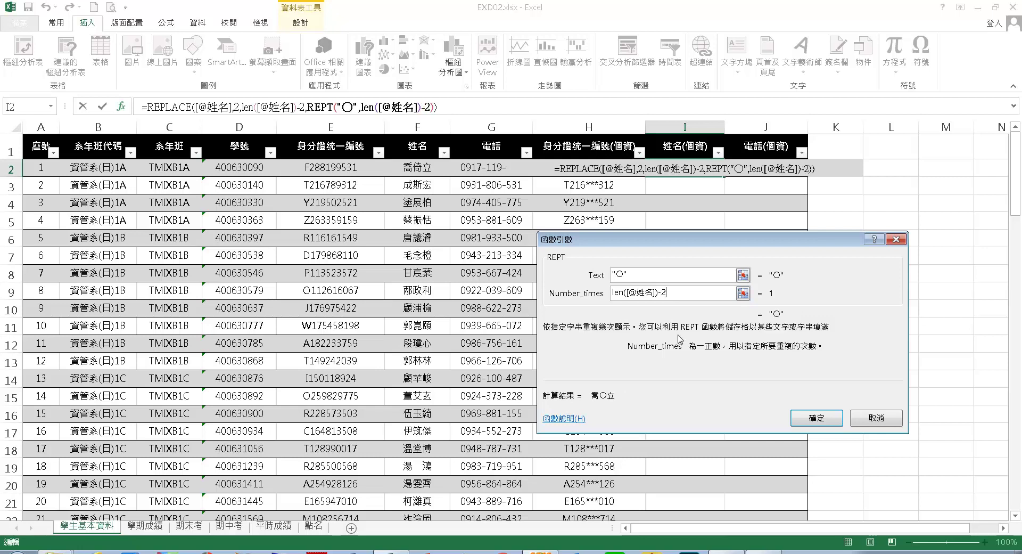
pyautogui.click(817, 418)
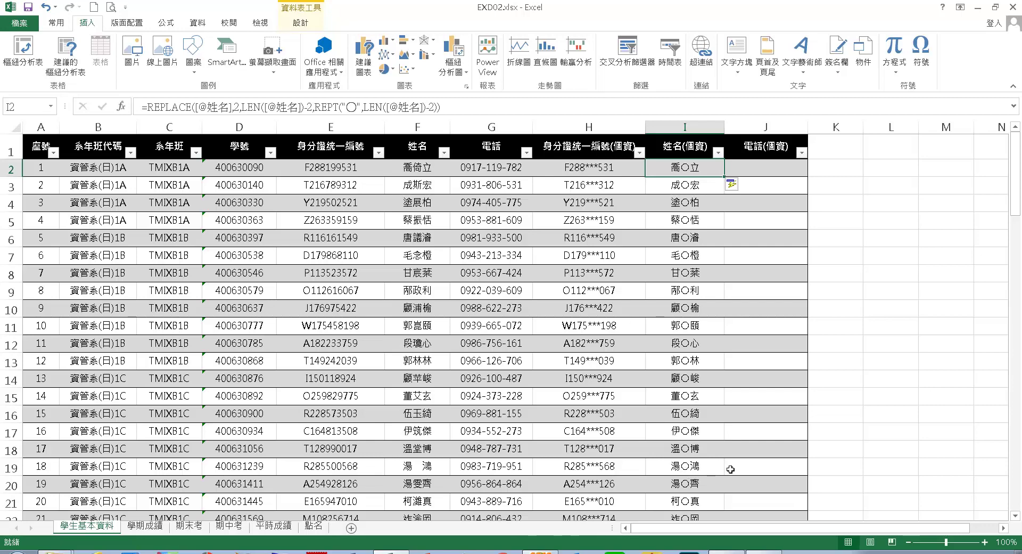
# Step: Start a REPLACE formula in J2 of the 電話(個資) column with the row's 電話 cell as the old text
pyautogui.scroll(-2, 737, 463)
pyautogui.scroll(-10, 740, 455)
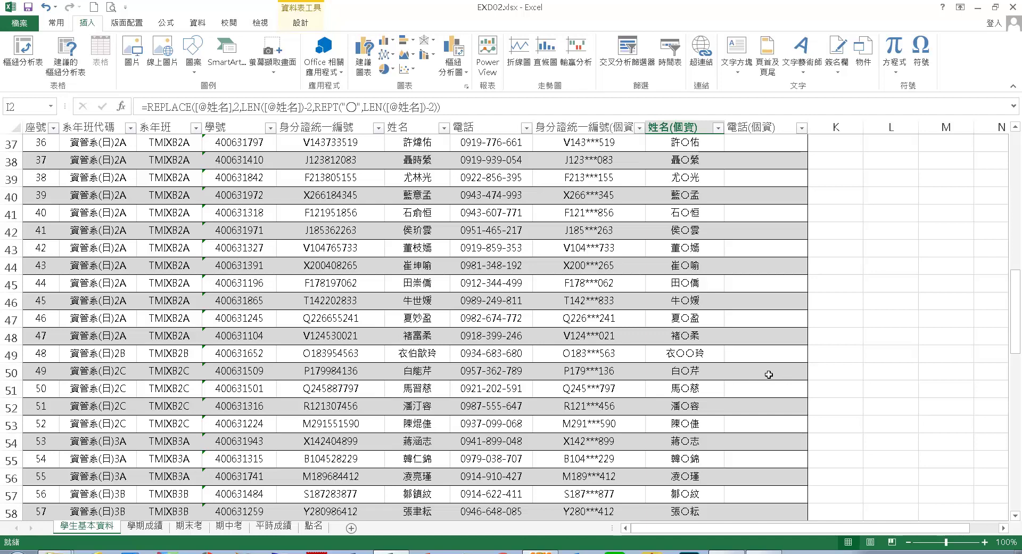
pyautogui.scroll(12, 769, 375)
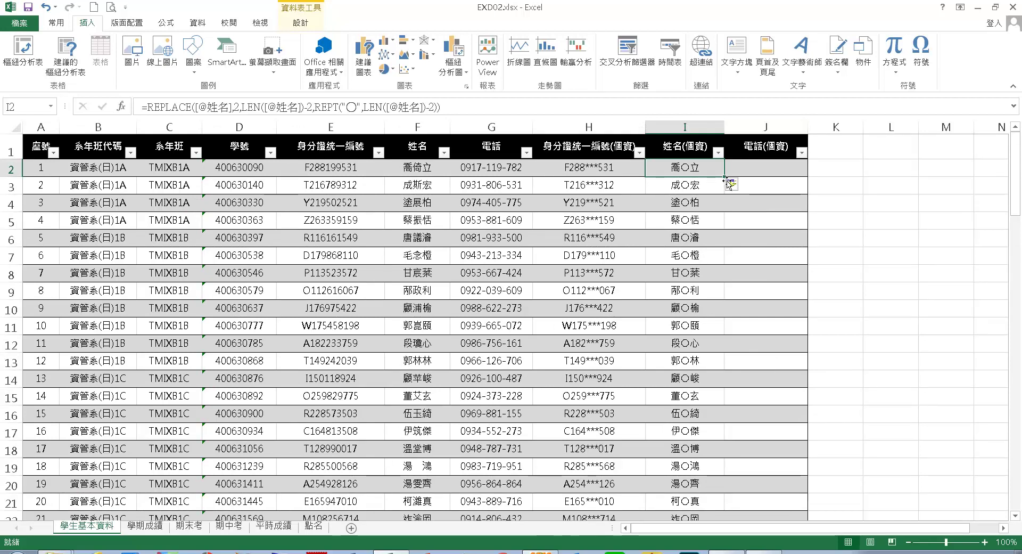
pyautogui.click(786, 176)
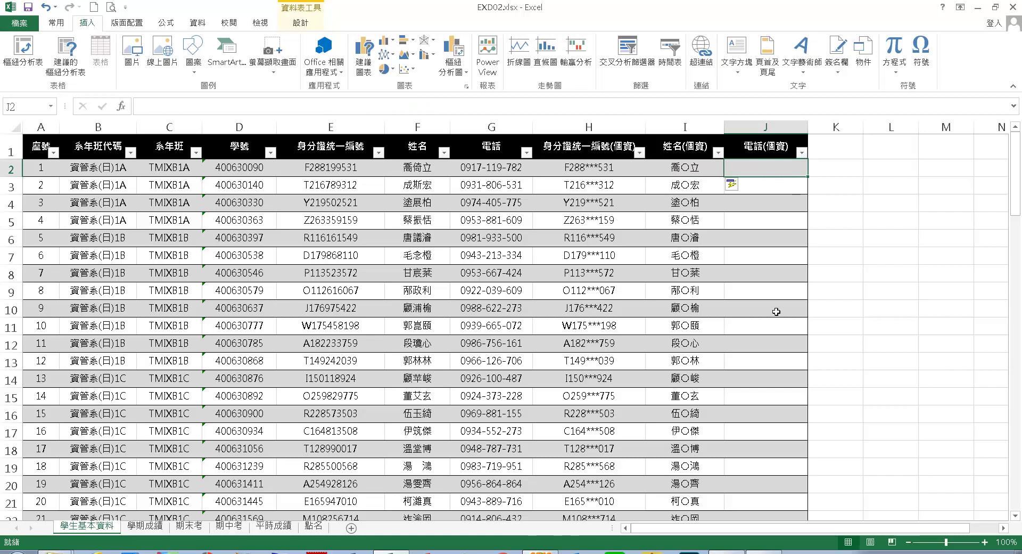
pyautogui.write('=rep')
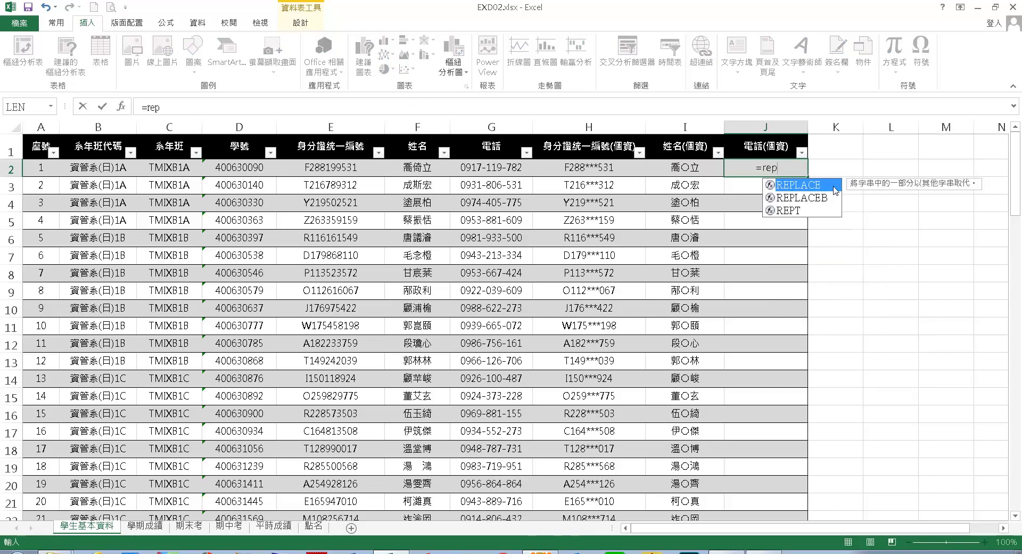
pyautogui.doubleClick(799, 184)
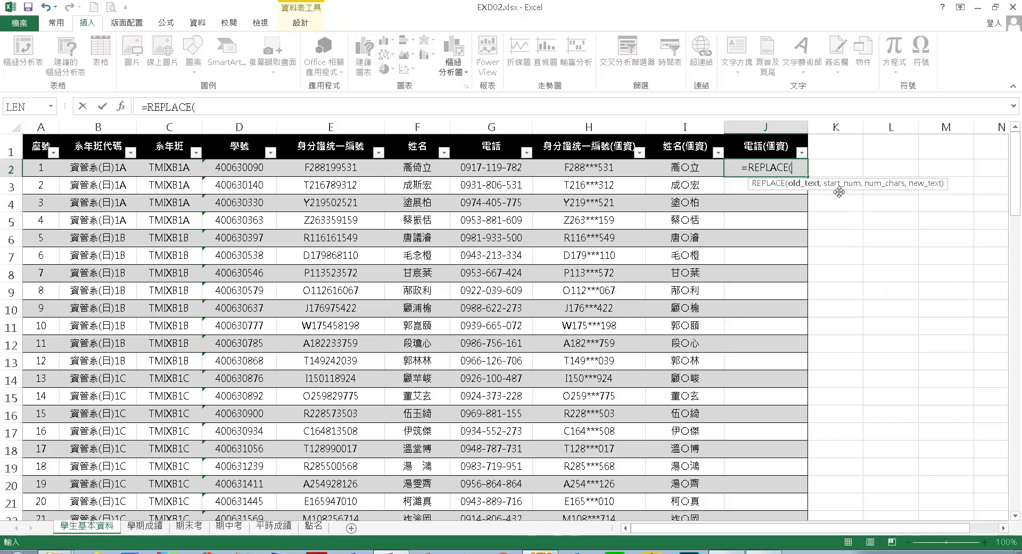
pyautogui.click(122, 107)
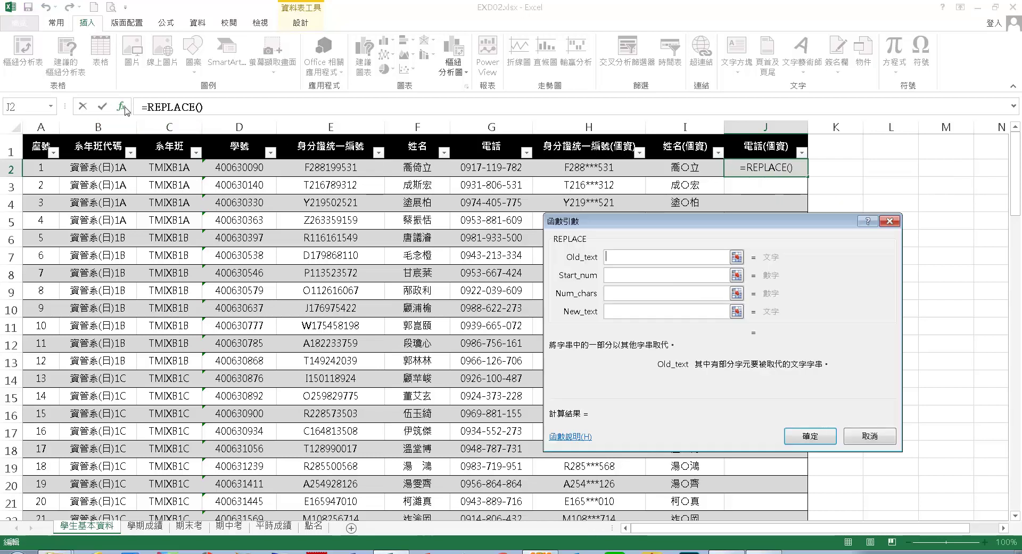
pyautogui.click(522, 174)
# Step: Complete the J2 REPLACE formula with start number 6, 3 characters and new text XXX, and commit it
pyautogui.click(618, 280)
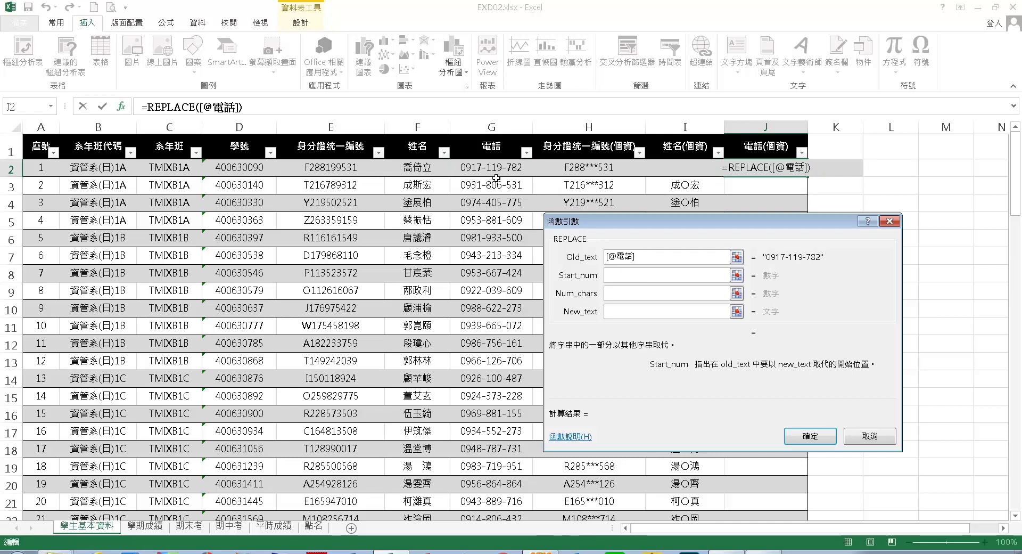
pyautogui.write('6')
pyautogui.click(628, 294)
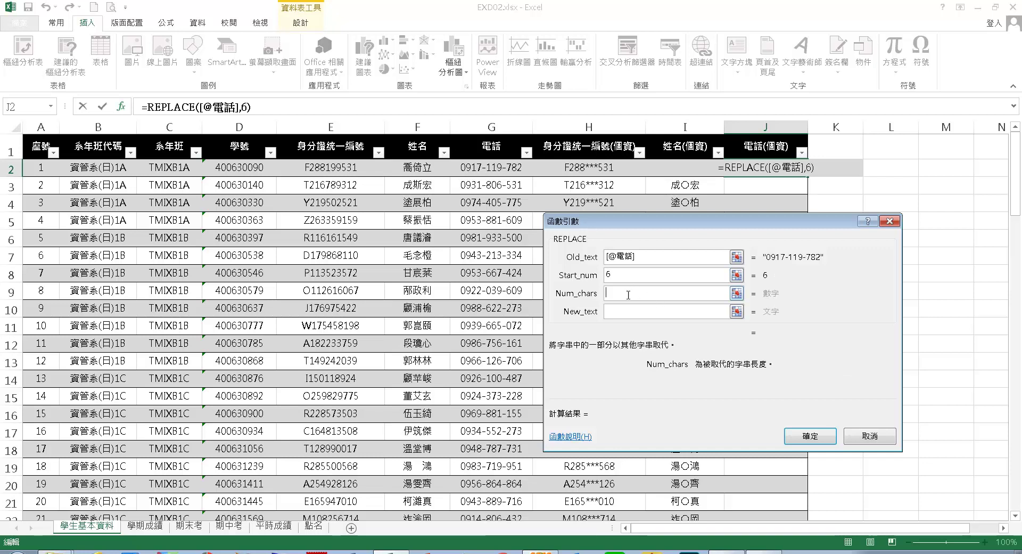
pyautogui.write('3')
pyautogui.click(612, 314)
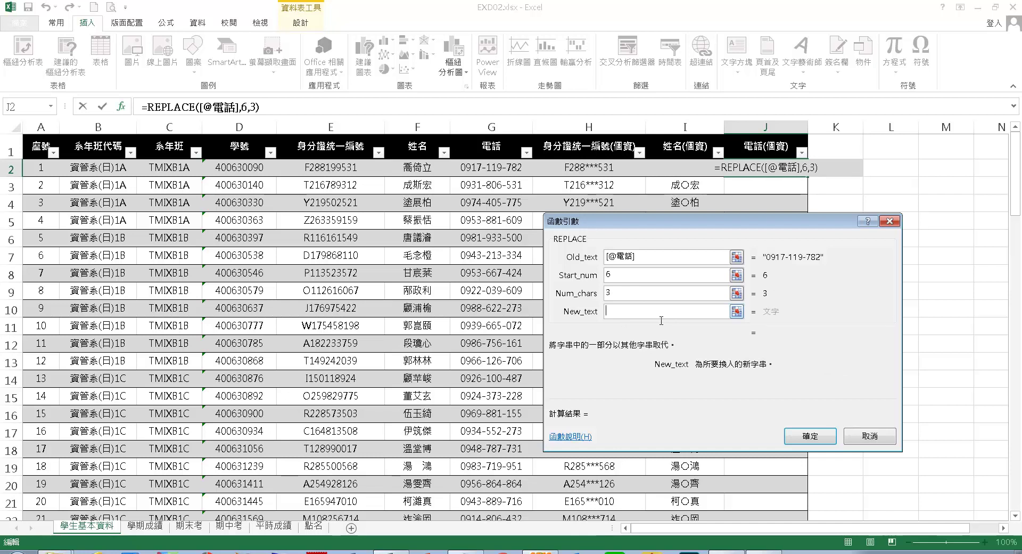
pyautogui.write('XXX')
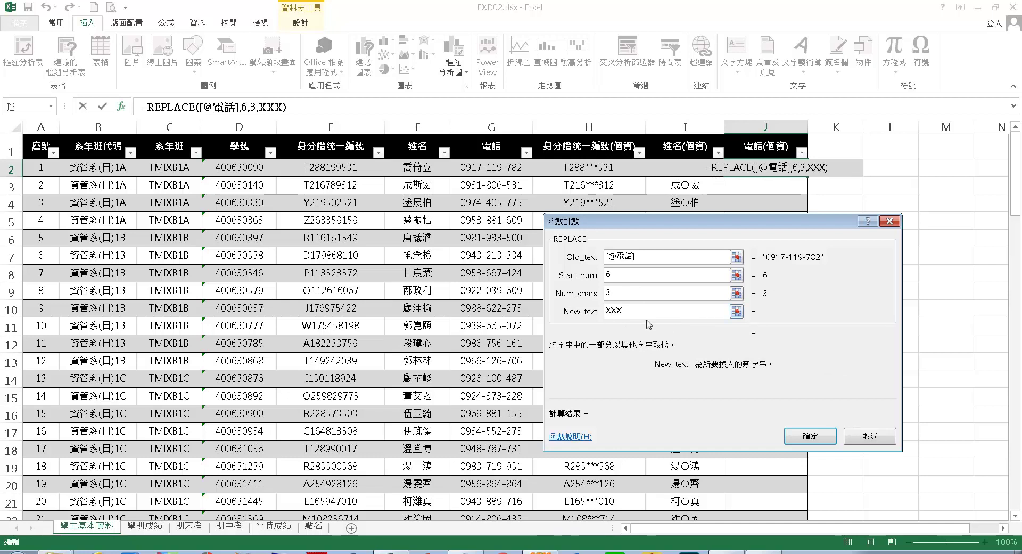
pyautogui.click(810, 435)
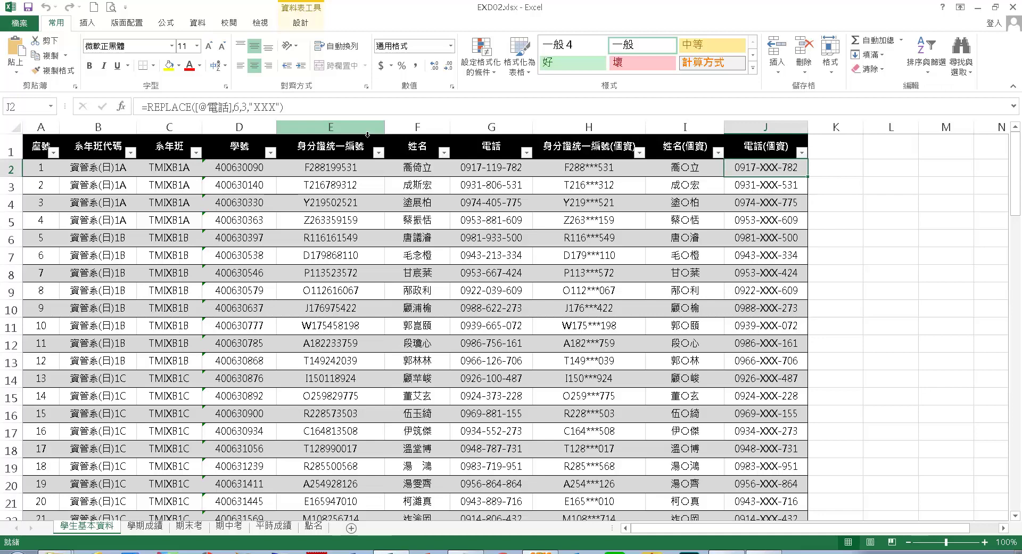
# Step: Hide the original 身分證統一編號, 姓名 and 電話 columns, E to G
pyautogui.moveTo(366, 128); pyautogui.dragTo(504, 138)
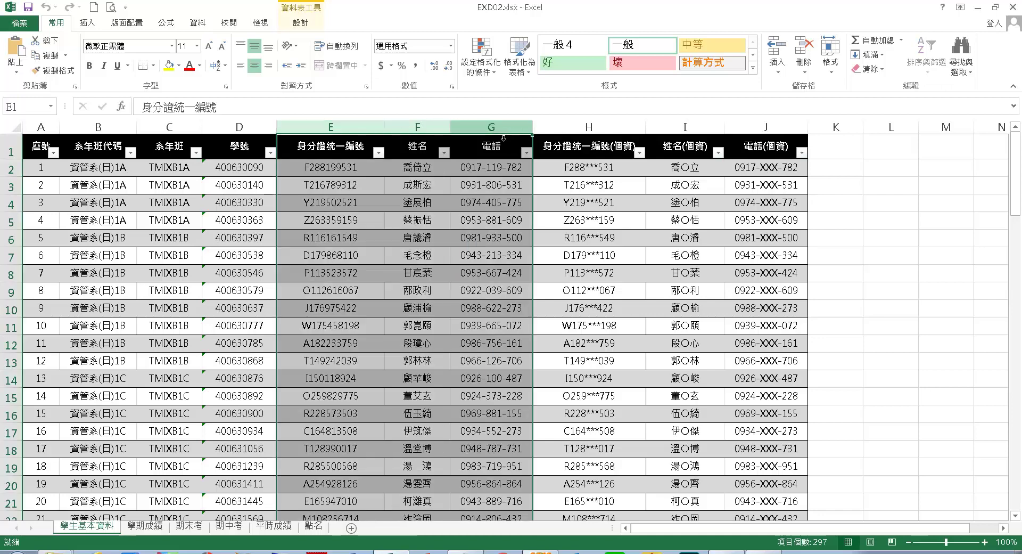
pyautogui.rightClick(436, 208)
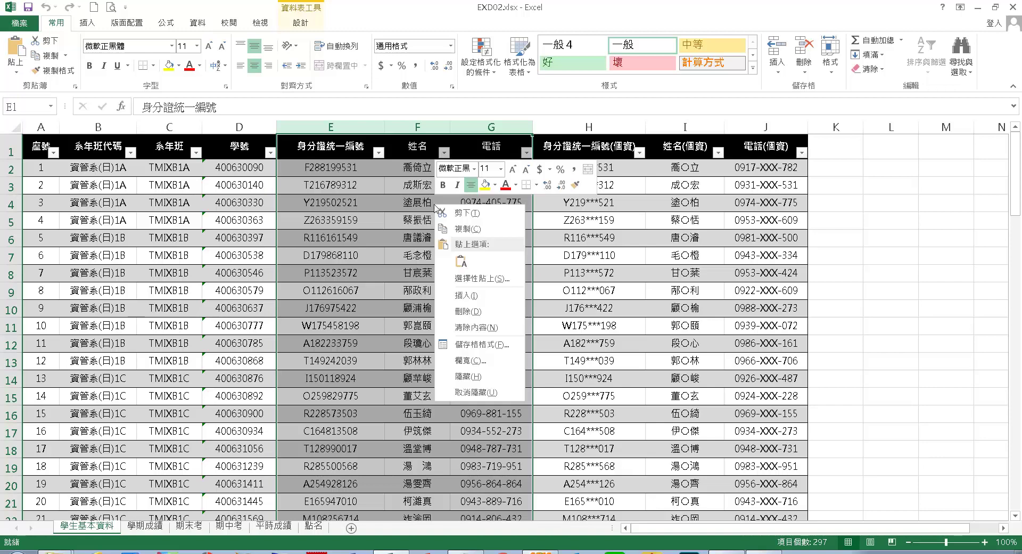
pyautogui.click(498, 378)
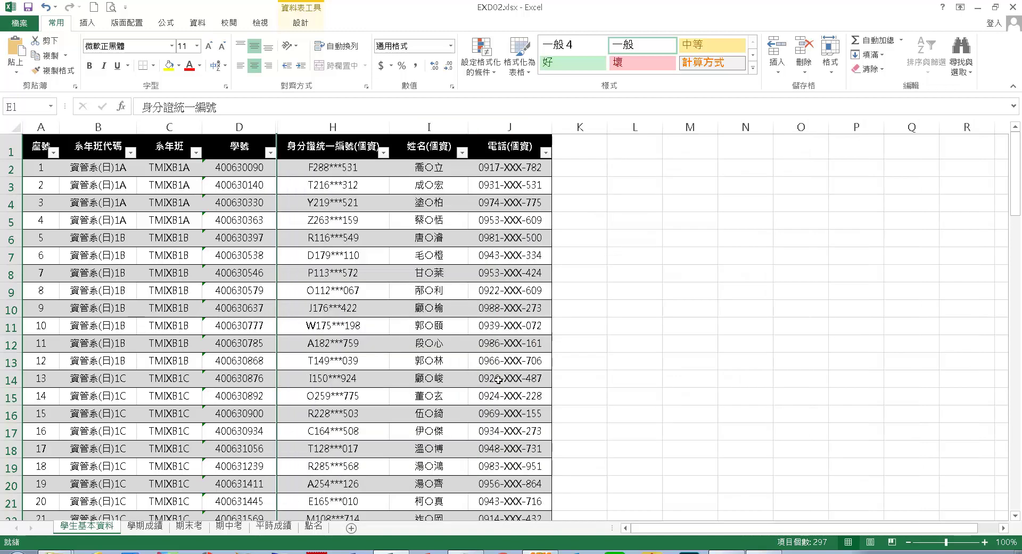
# Step: Save the workbook as EXA02.xlsx in the current EX02 folder
pyautogui.click(27, 22)
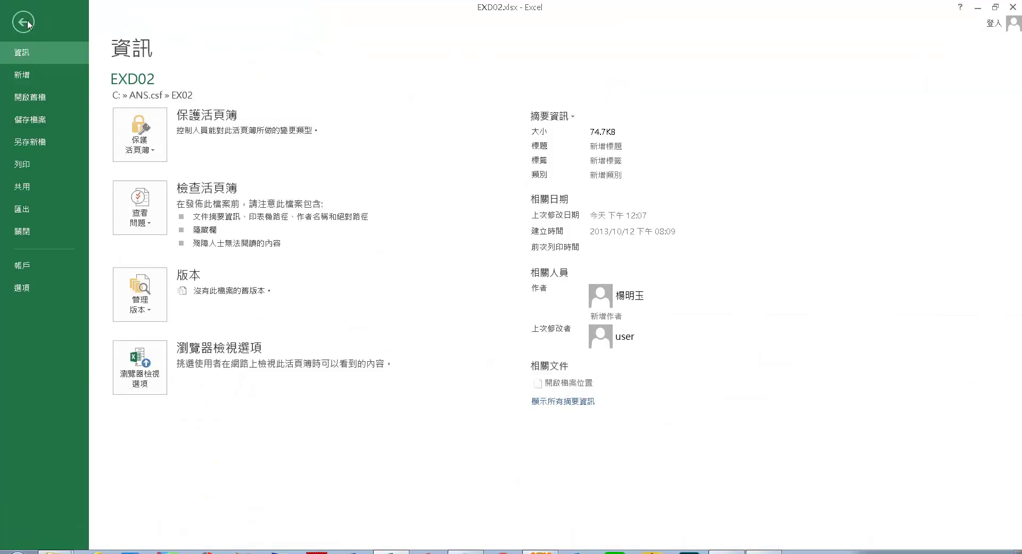
pyautogui.click(56, 137)
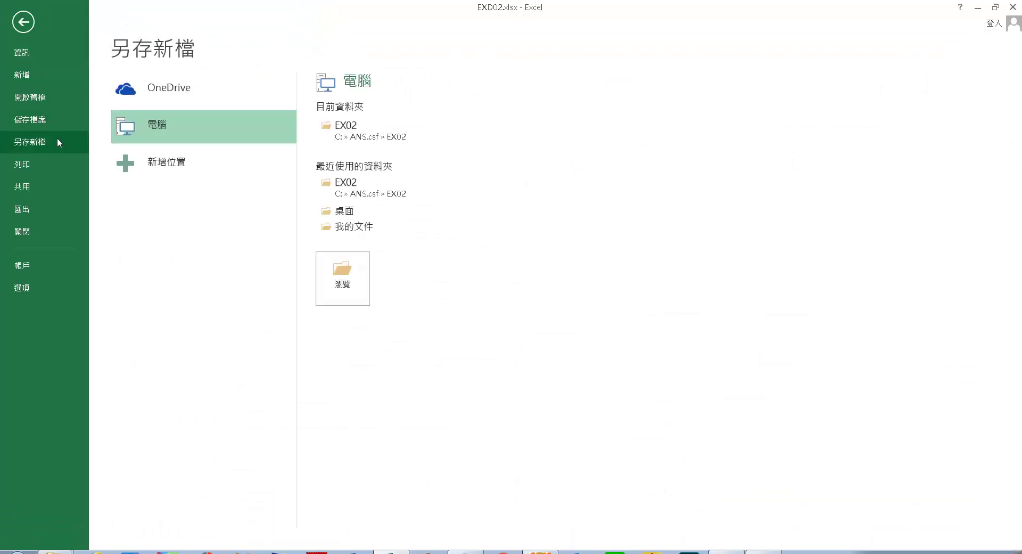
pyautogui.click(382, 141)
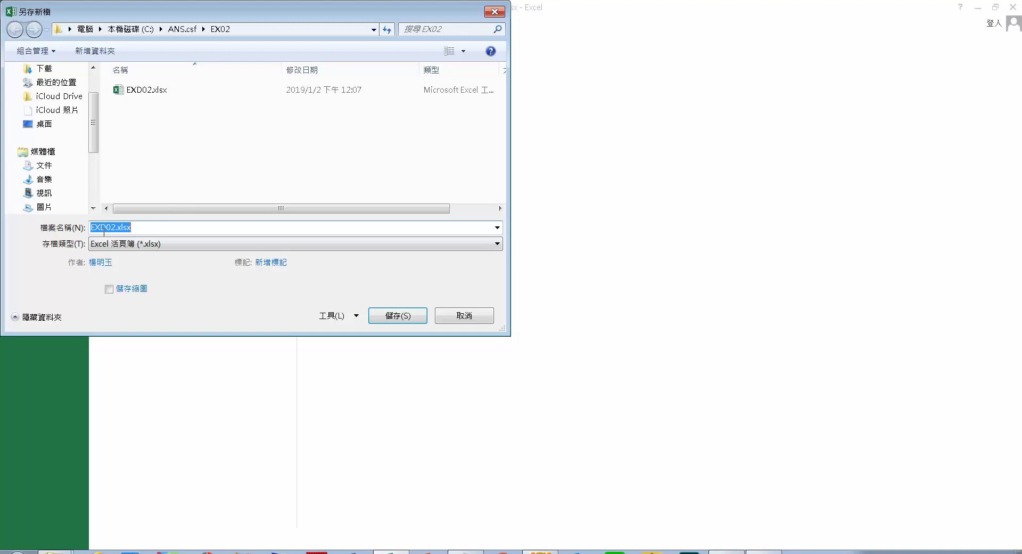
pyautogui.moveTo(104, 229); pyautogui.dragTo(99, 229)
pyautogui.write('A')
pyautogui.click(401, 316)
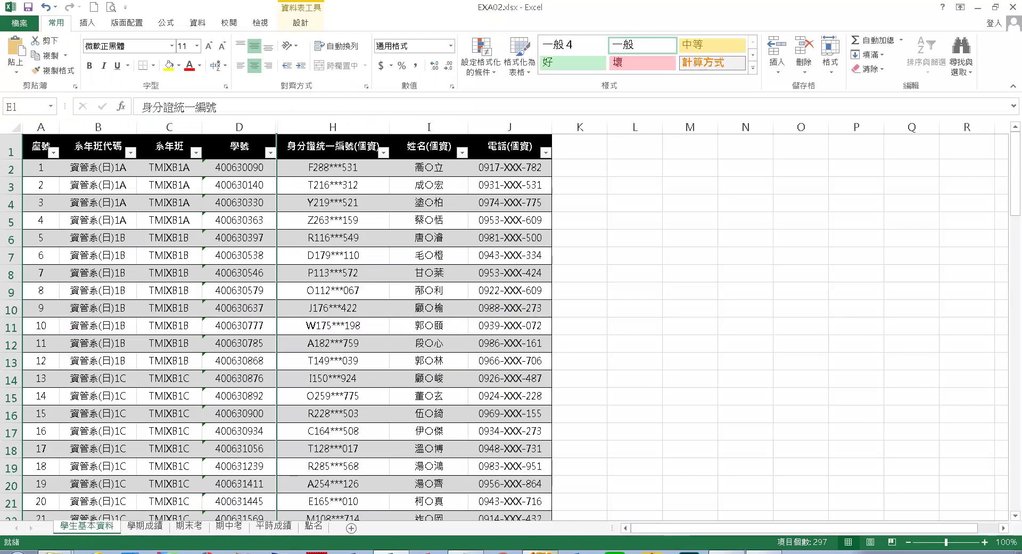
# Step: Switch to the TQC practice system and start 術科評分 grading for Excel 2013 question 201 學期成績
pyautogui.hotkey('alt', 'Tab')
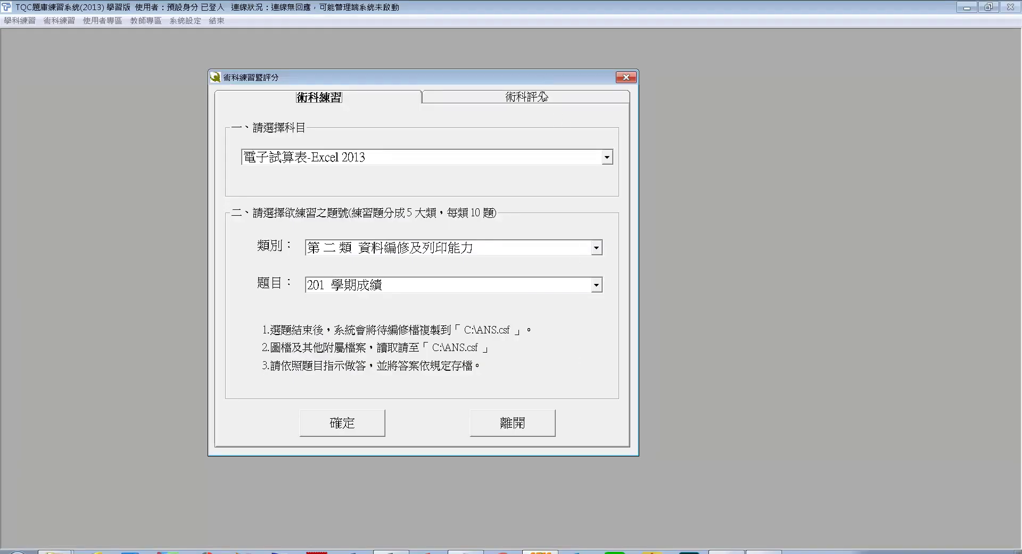
pyautogui.click(546, 98)
pyautogui.click(380, 426)
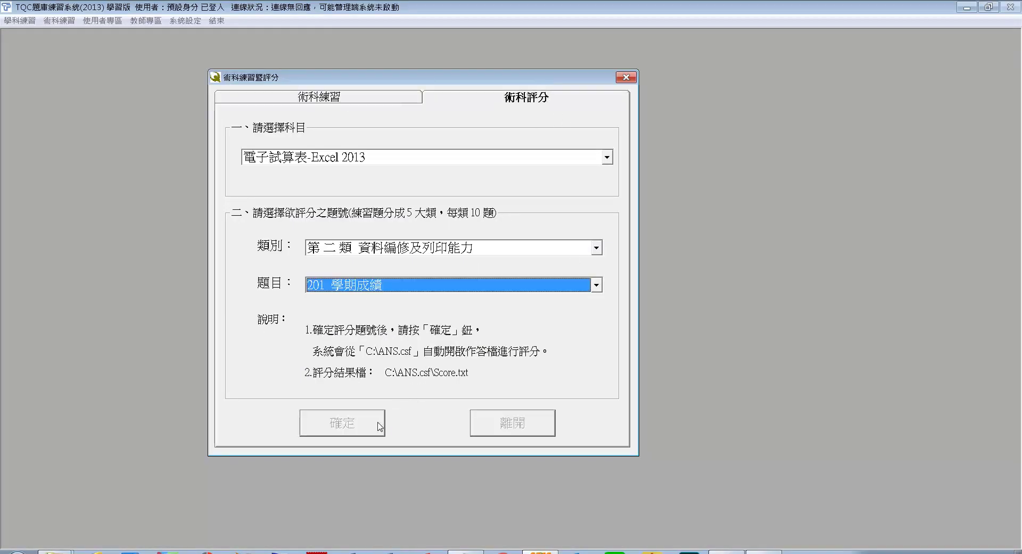